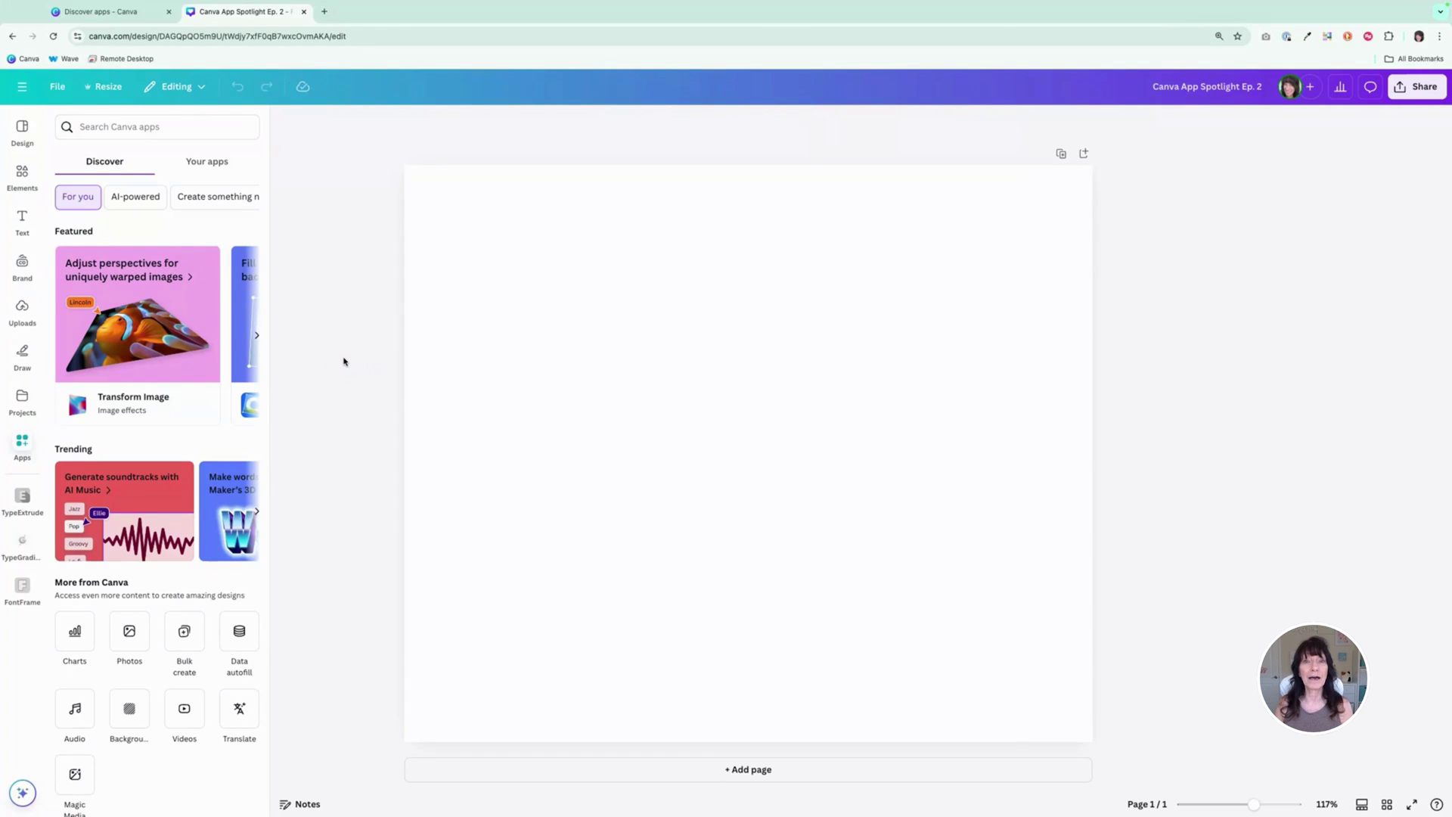
- Open the TypeExtrude app and change its main text from Today to Hello
left_click(23, 507)
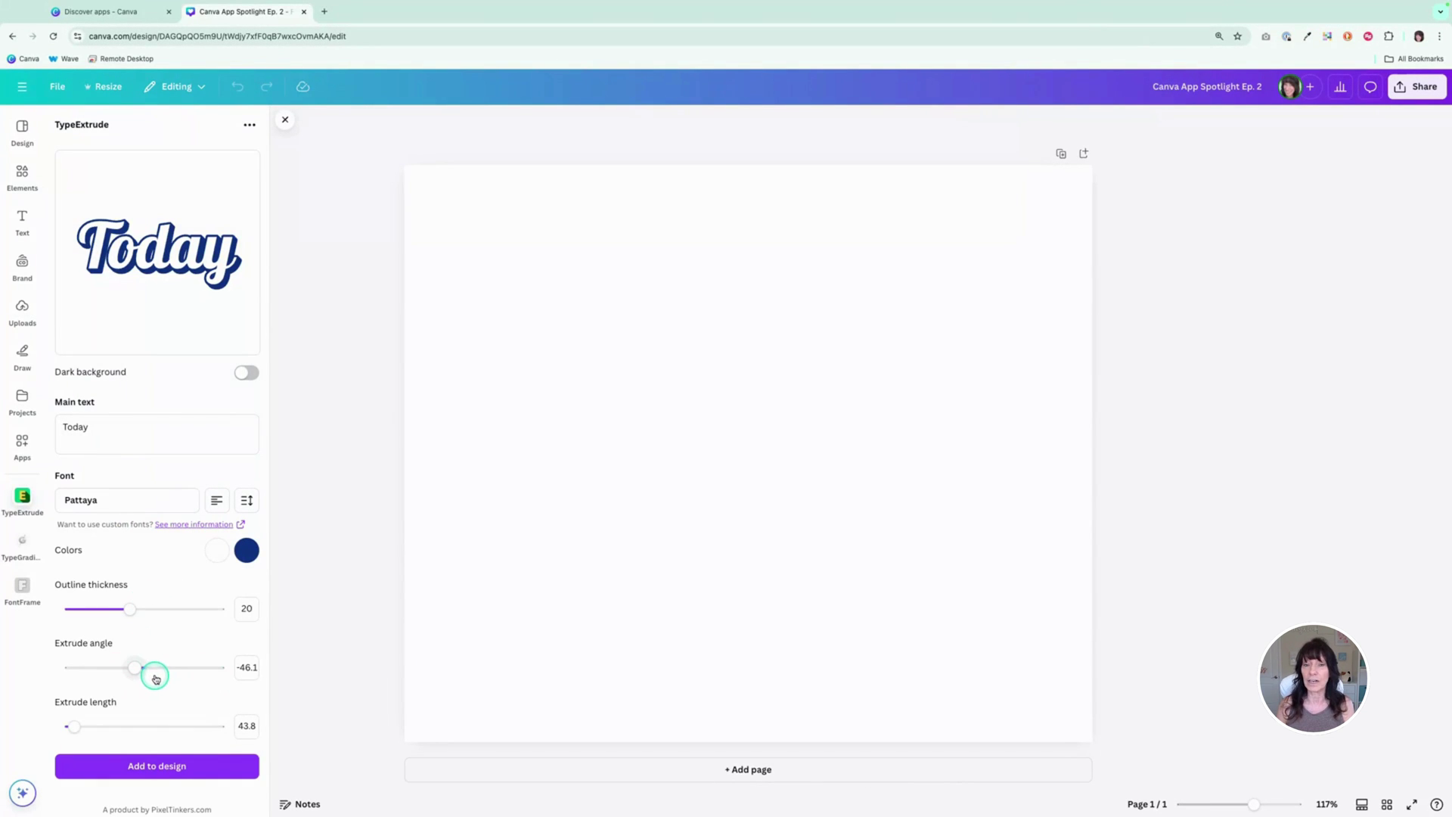
left_click(76, 428)
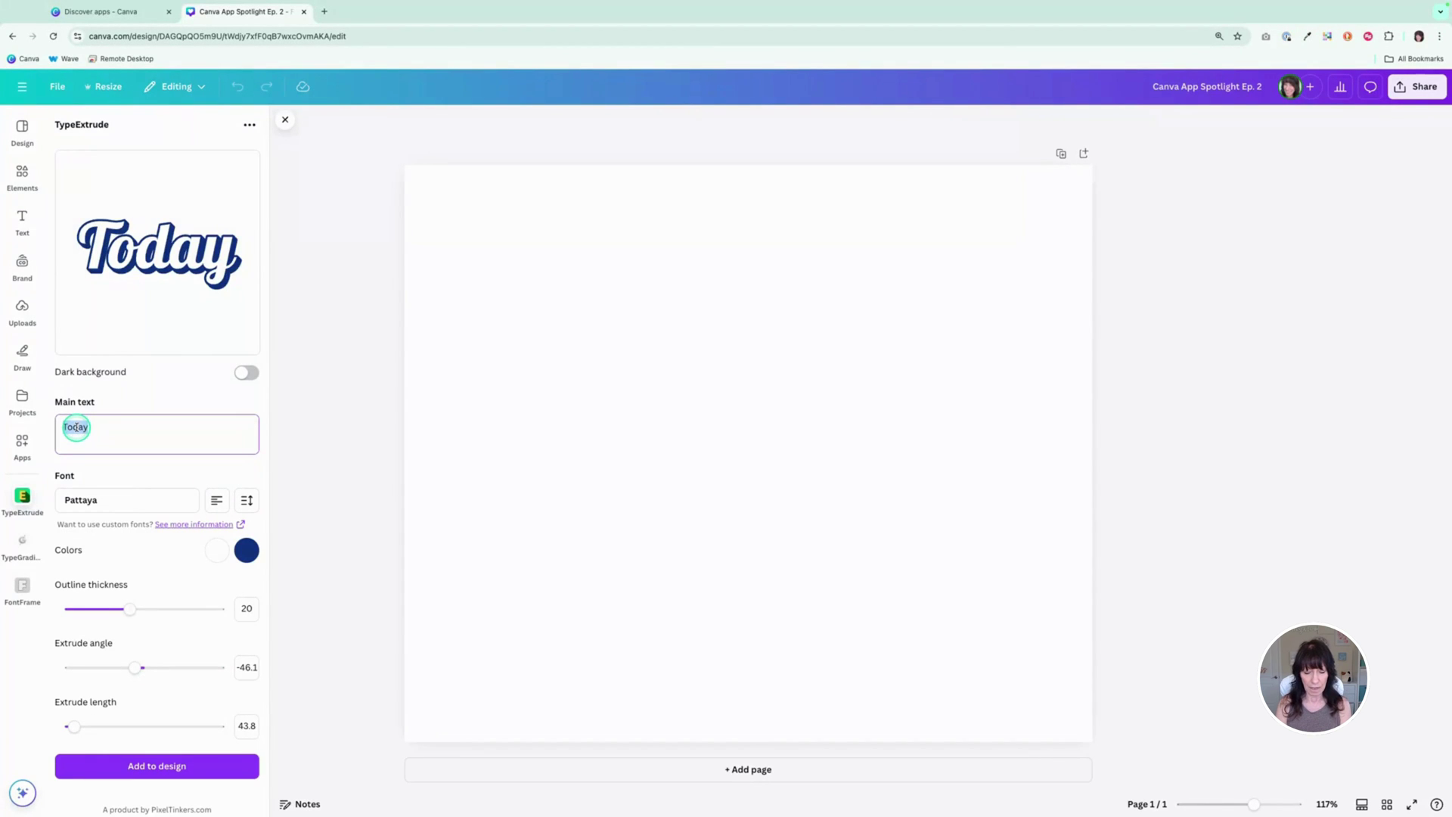
type("Hello")
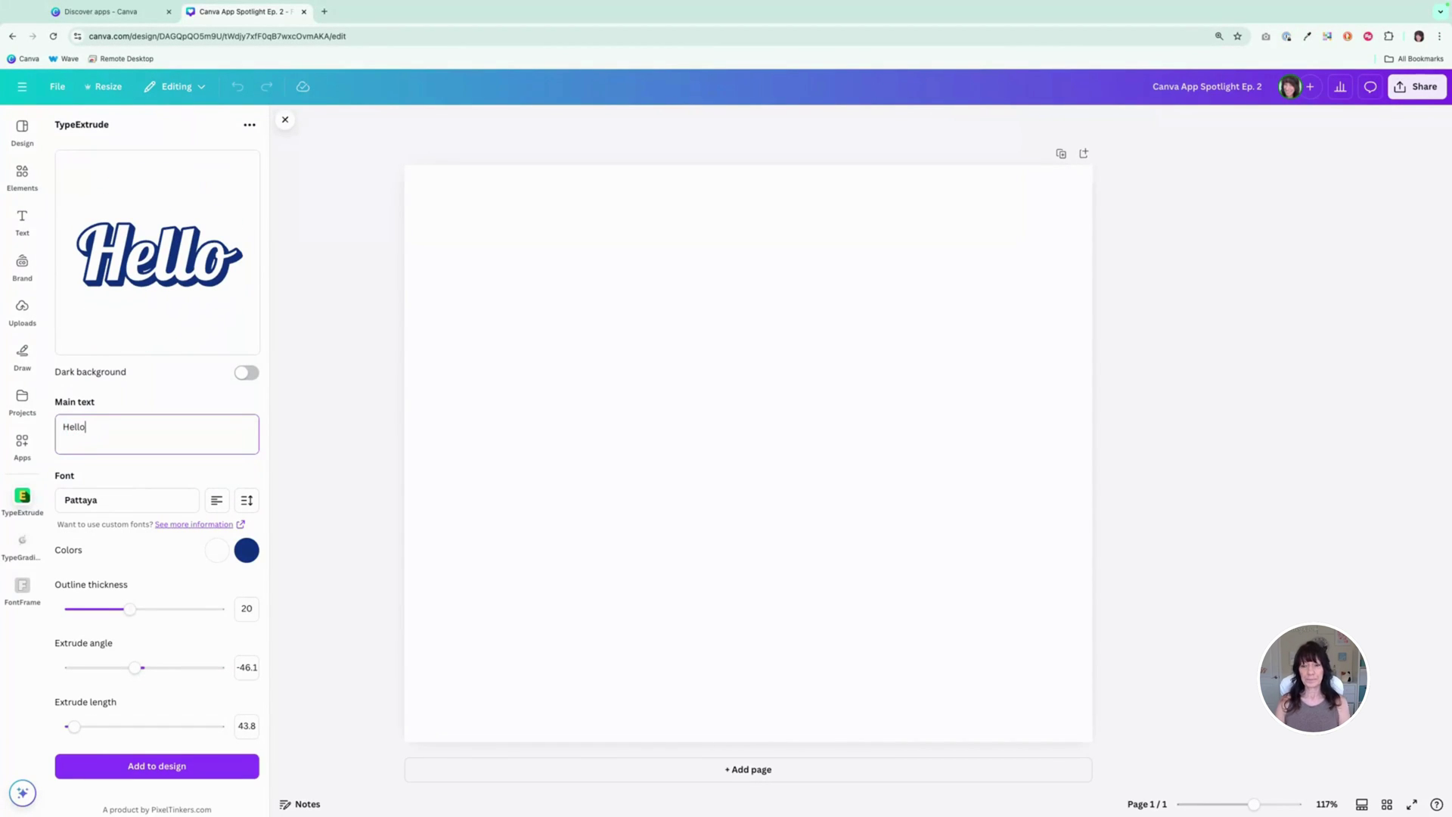
- Change the TypeExtrude font from Pattaya to Polka
left_click(106, 500)
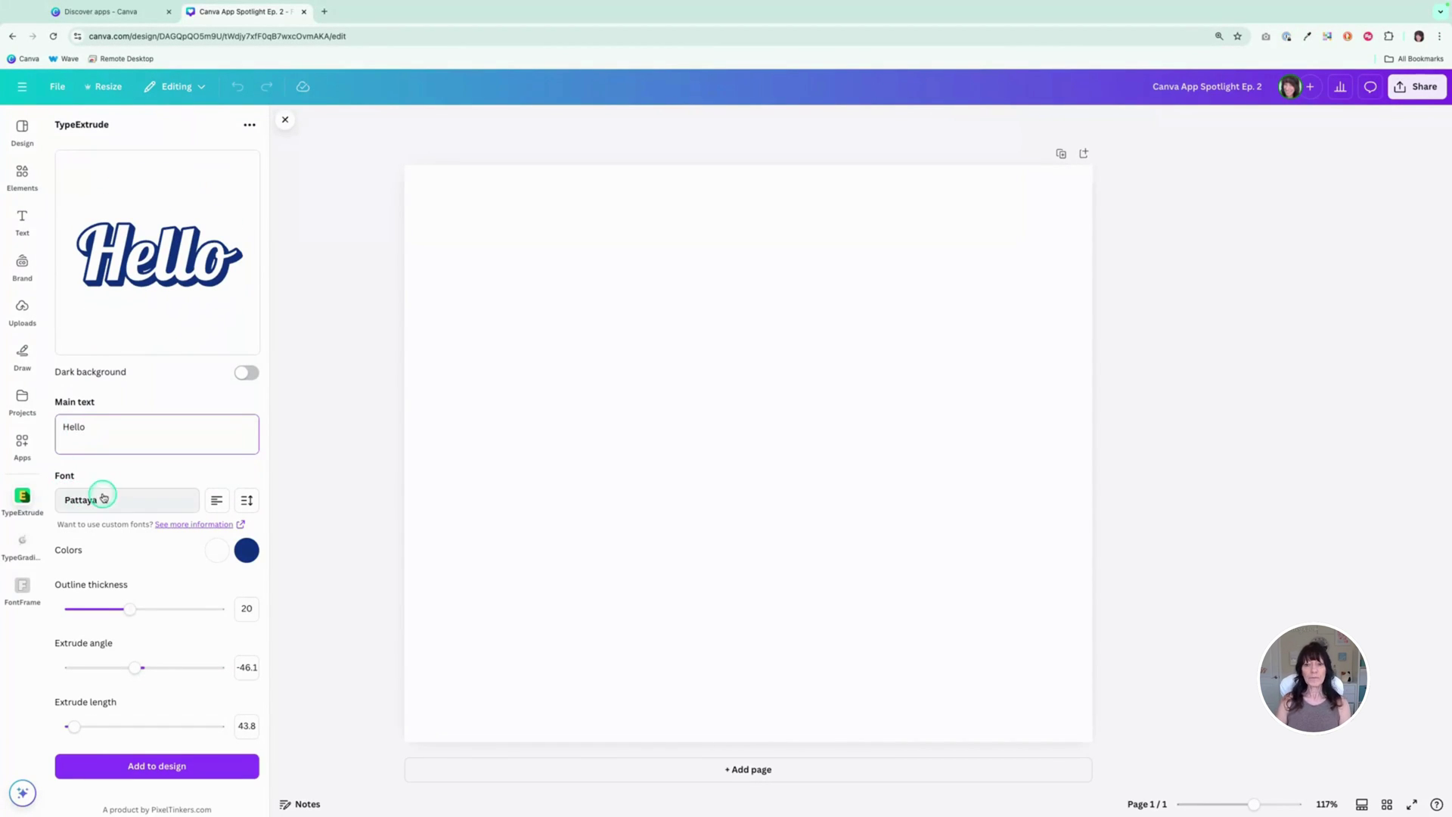
left_click(172, 502)
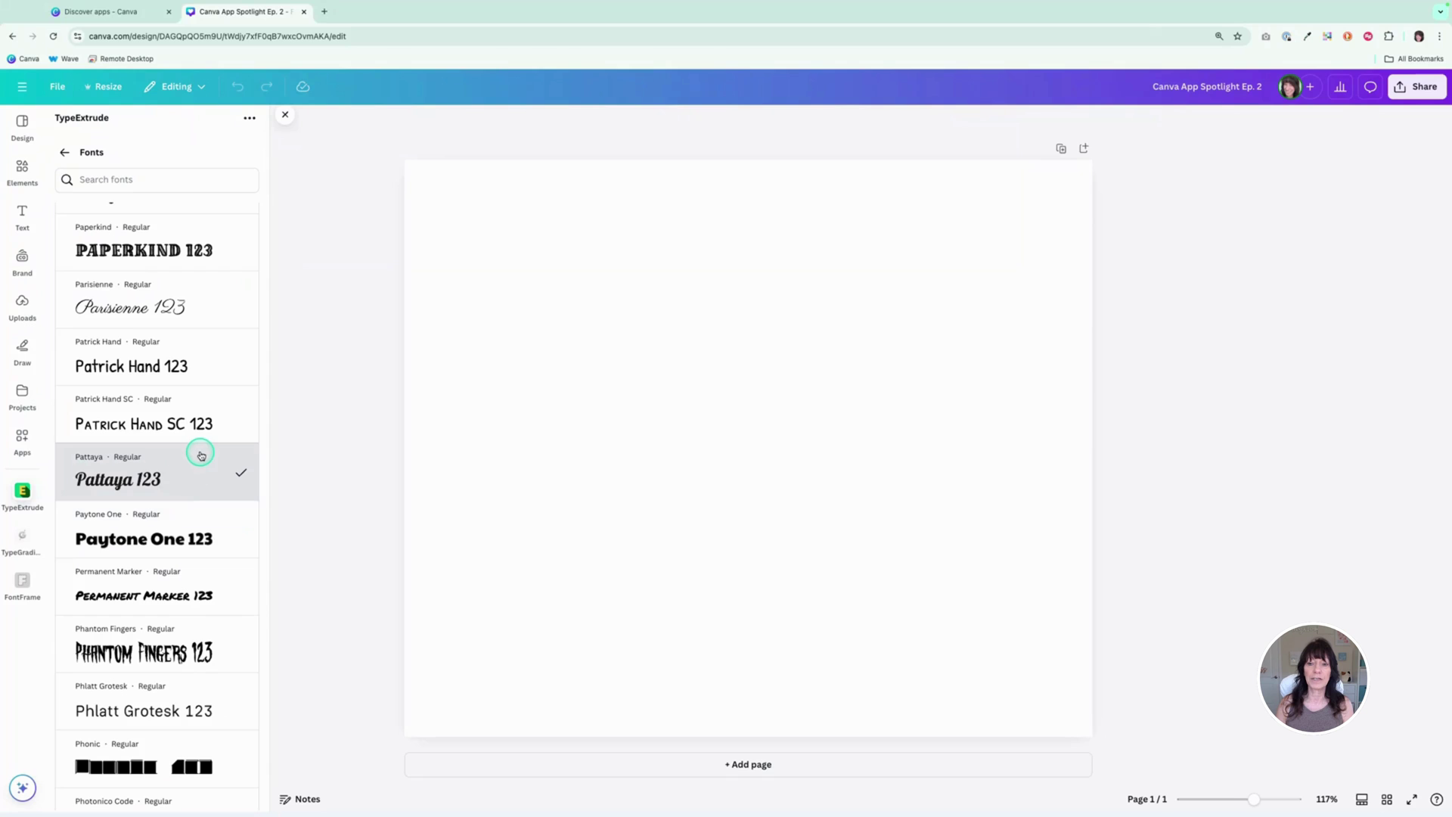
scroll(202, 455, "down", 4)
scroll(201, 455, "down", 7)
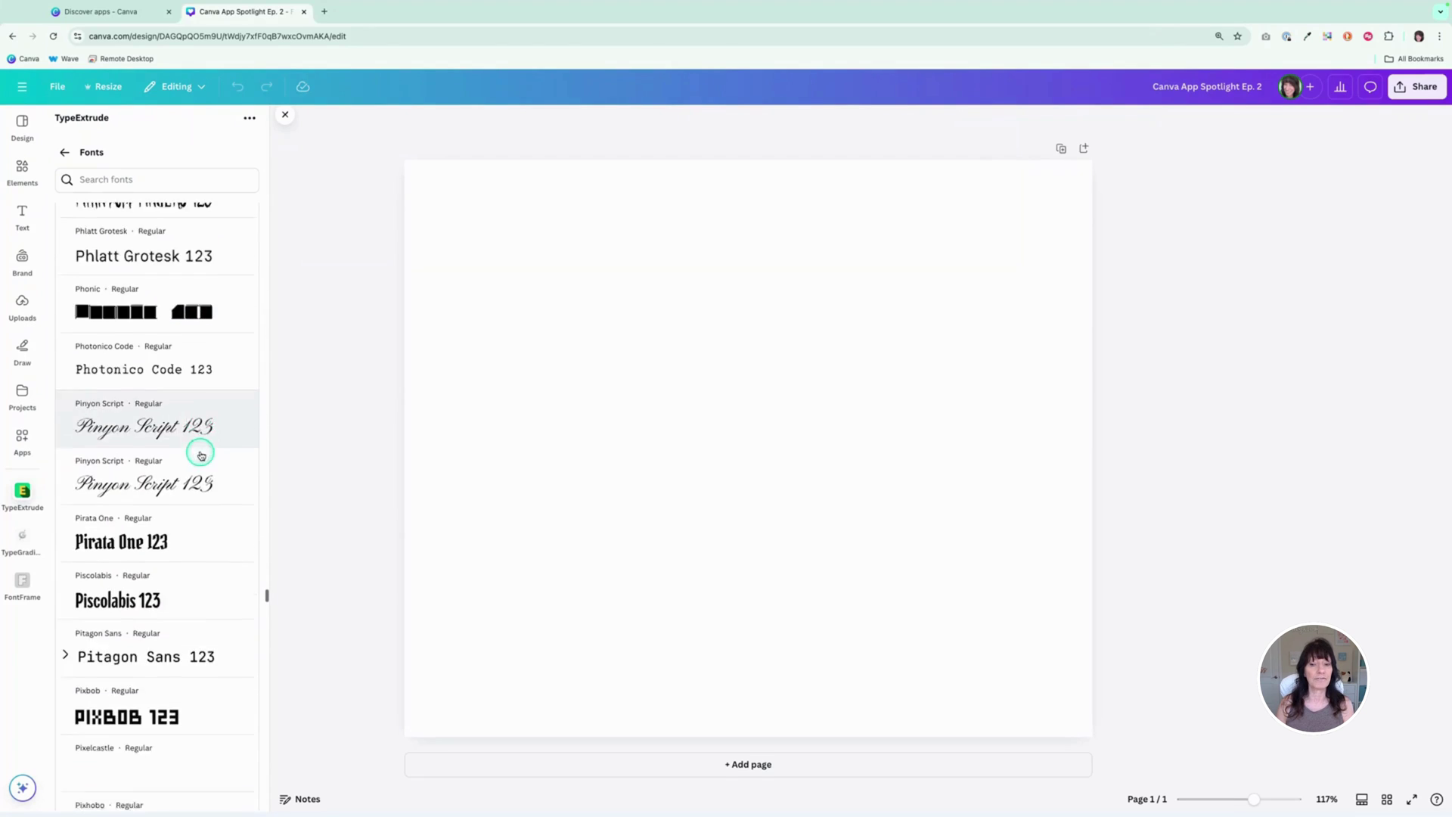
scroll(199, 455, "down", 5)
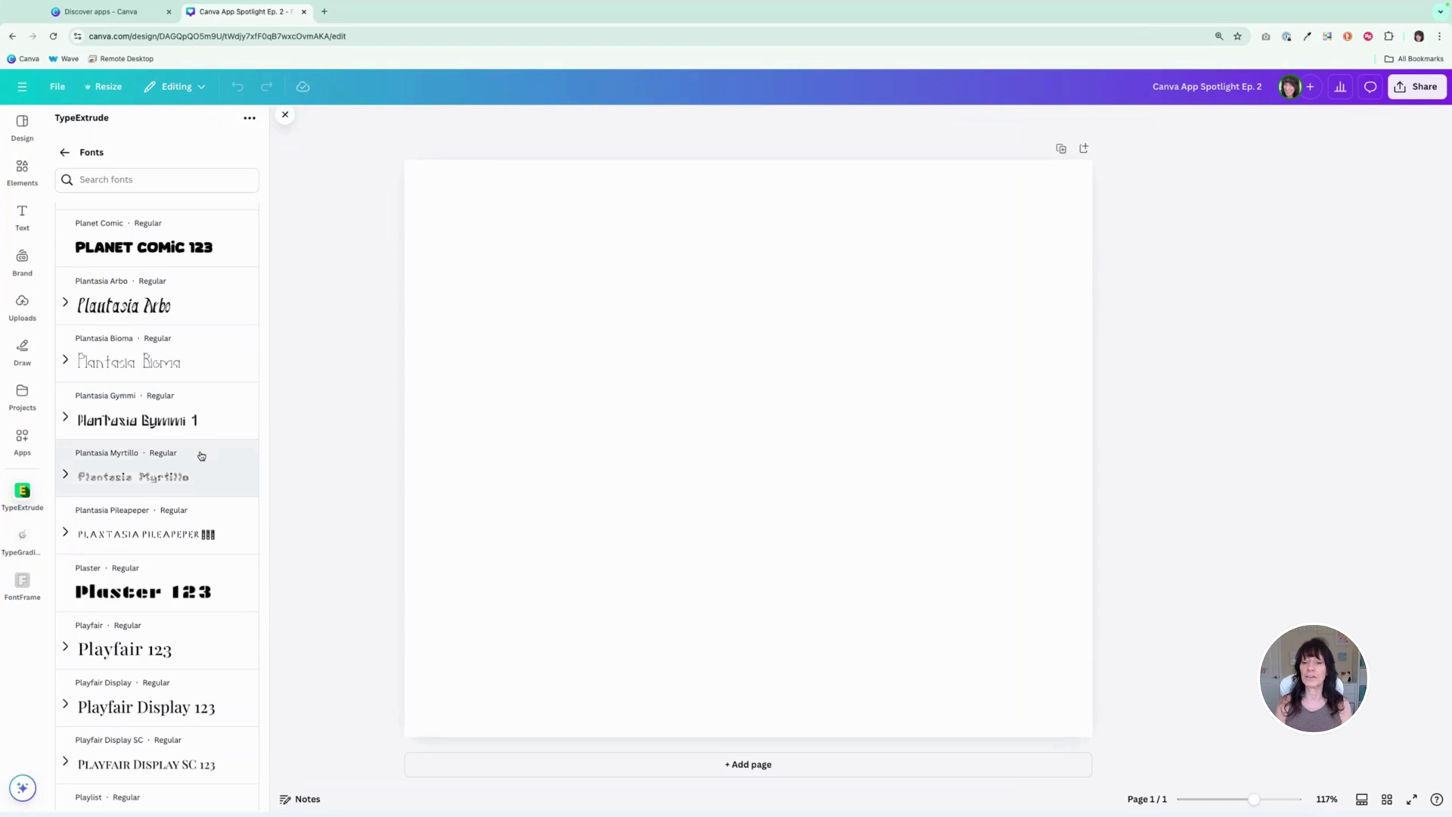
scroll(201, 455, "down", 8)
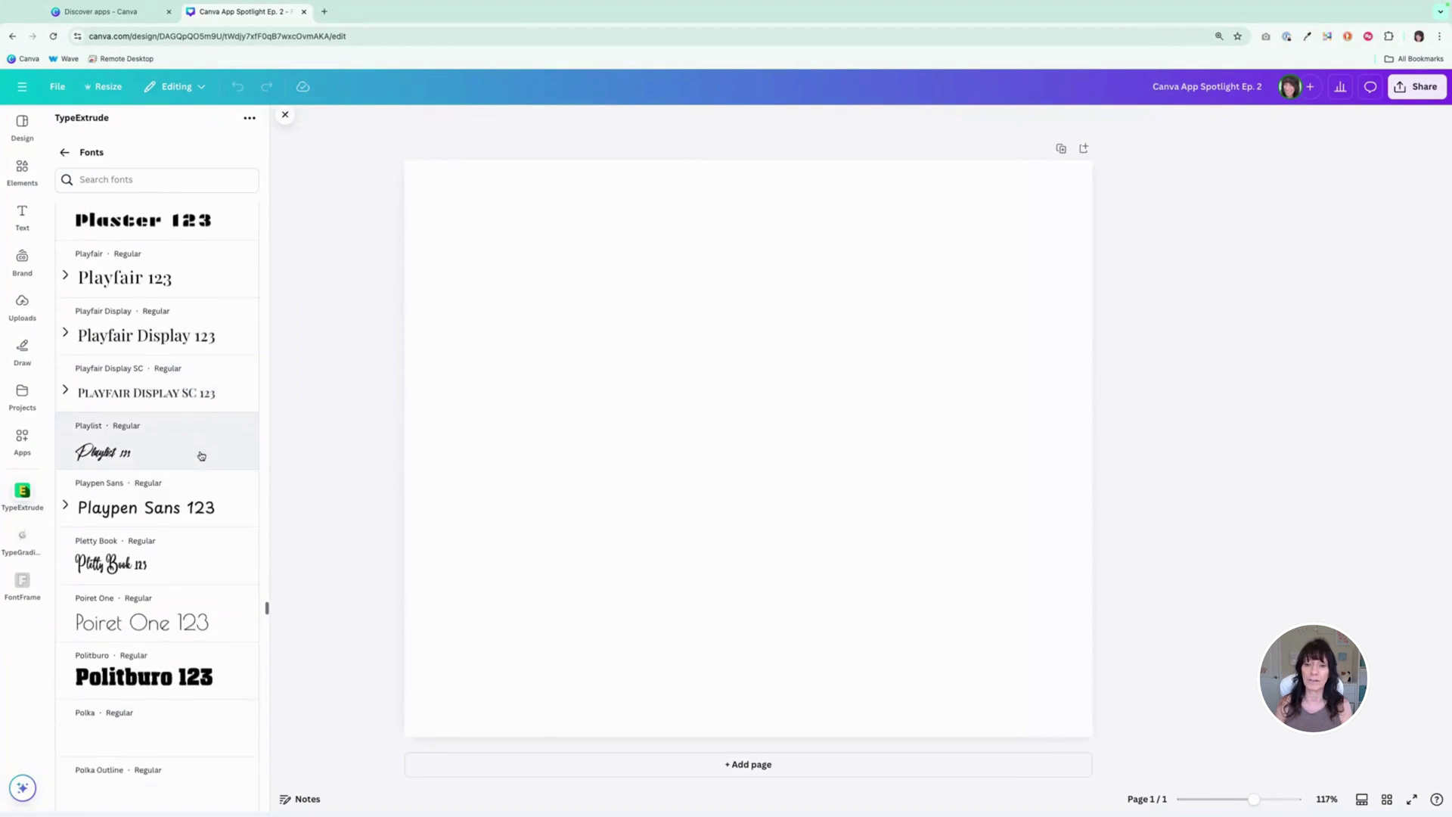
scroll(202, 456, "down", 2)
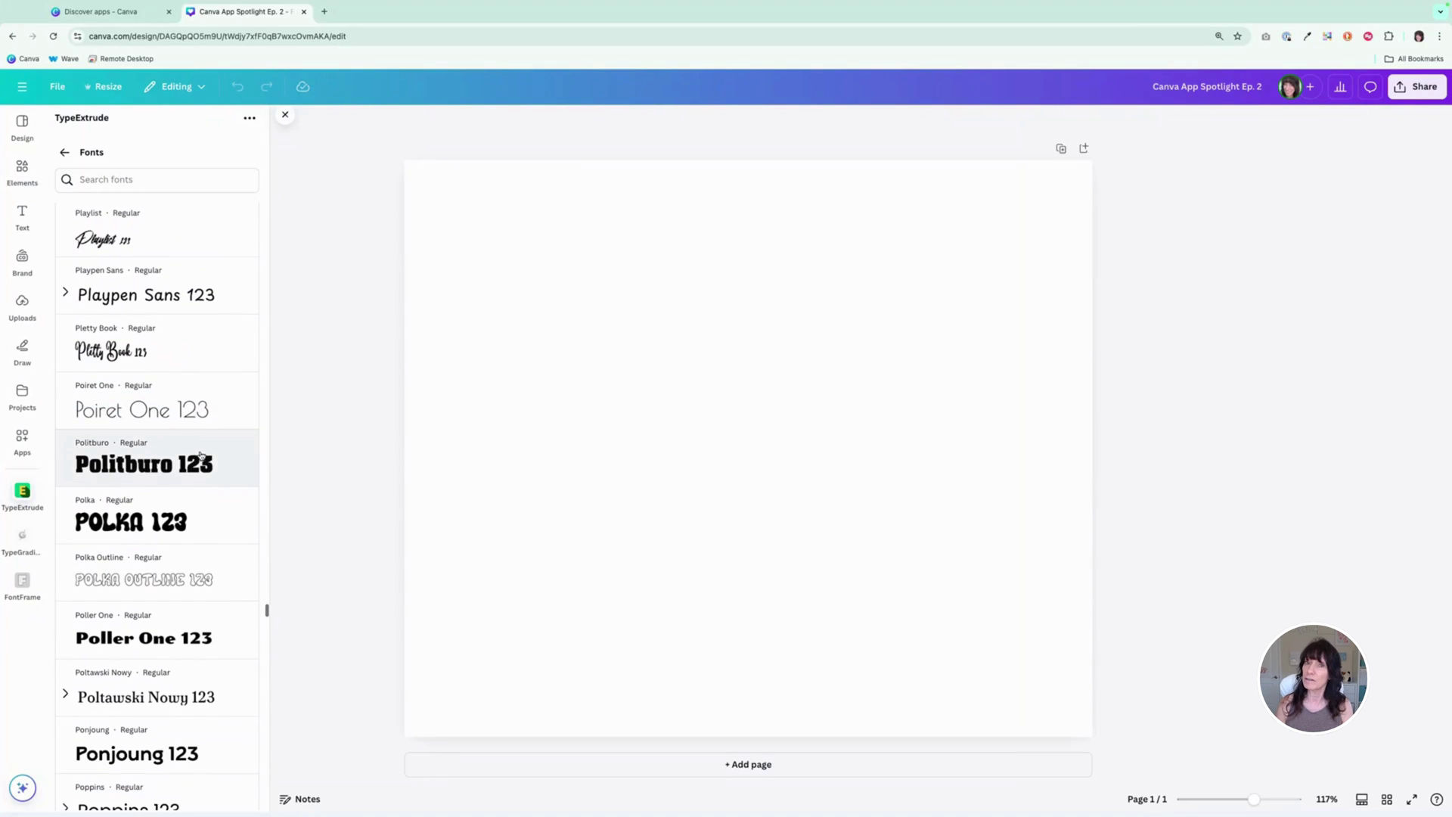
scroll(201, 457, "down", 1)
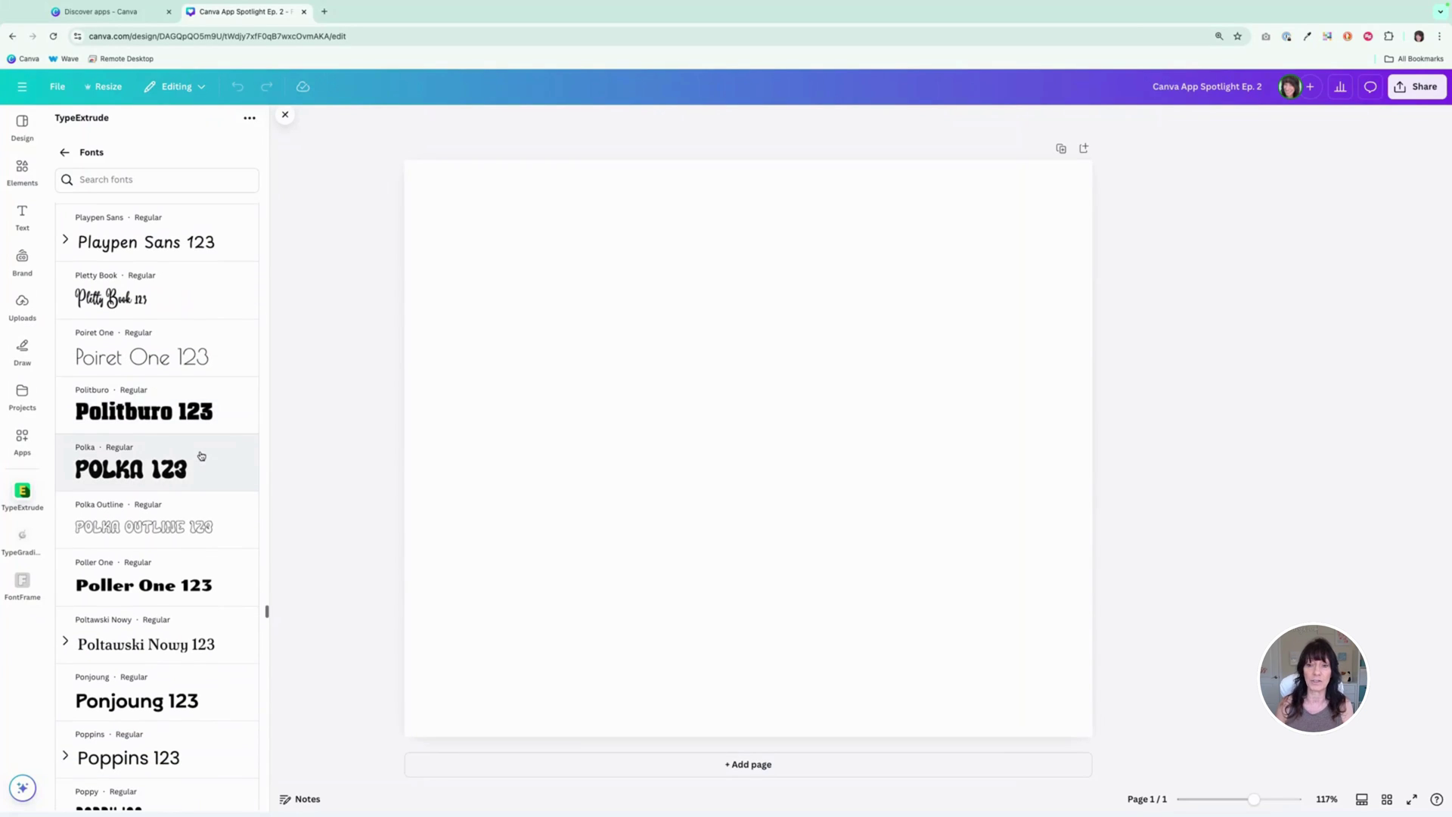
left_click(152, 468)
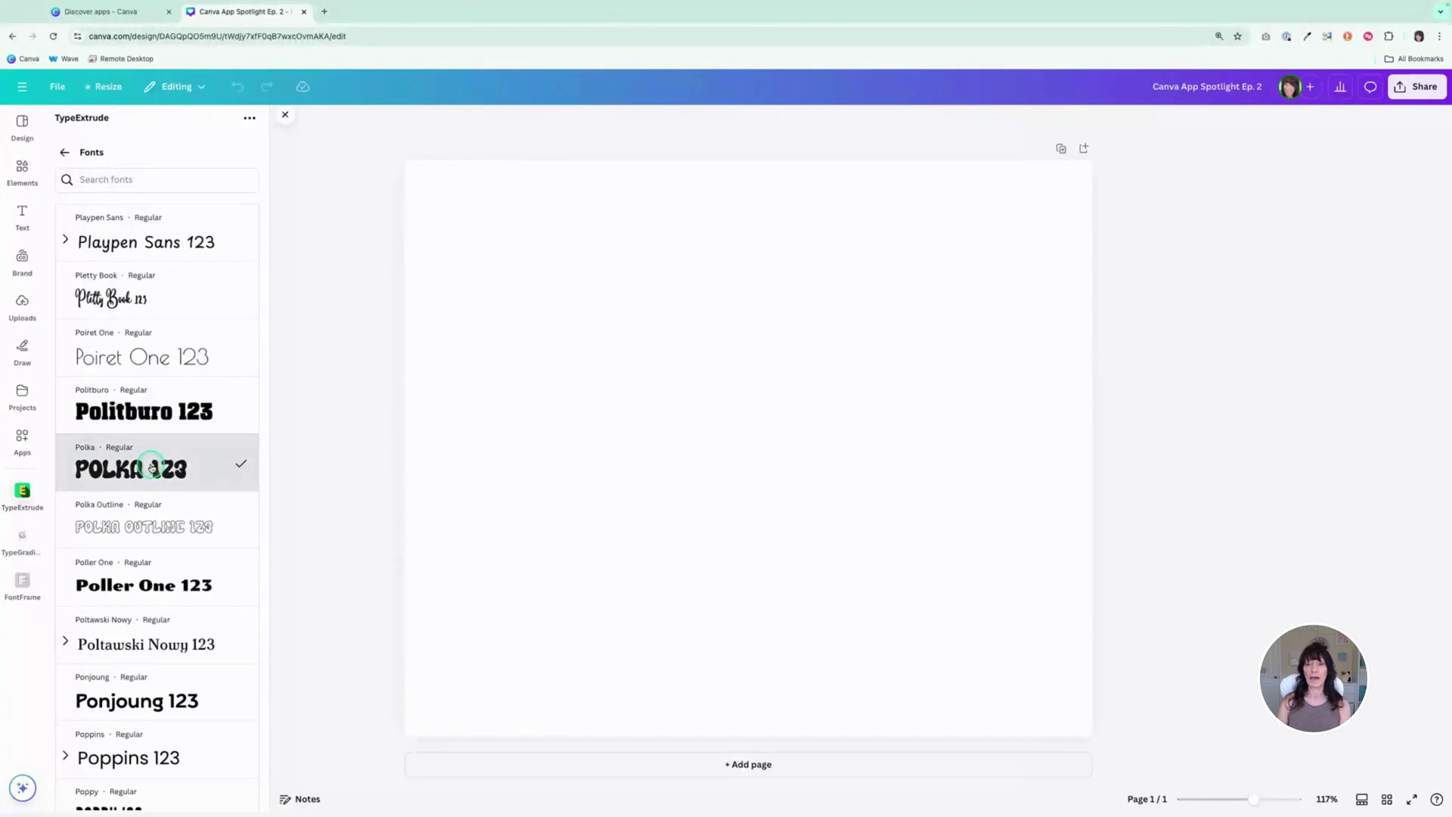
- Switch the Hello extrusion colour from dark navy to the first teal swatch
left_click(62, 151)
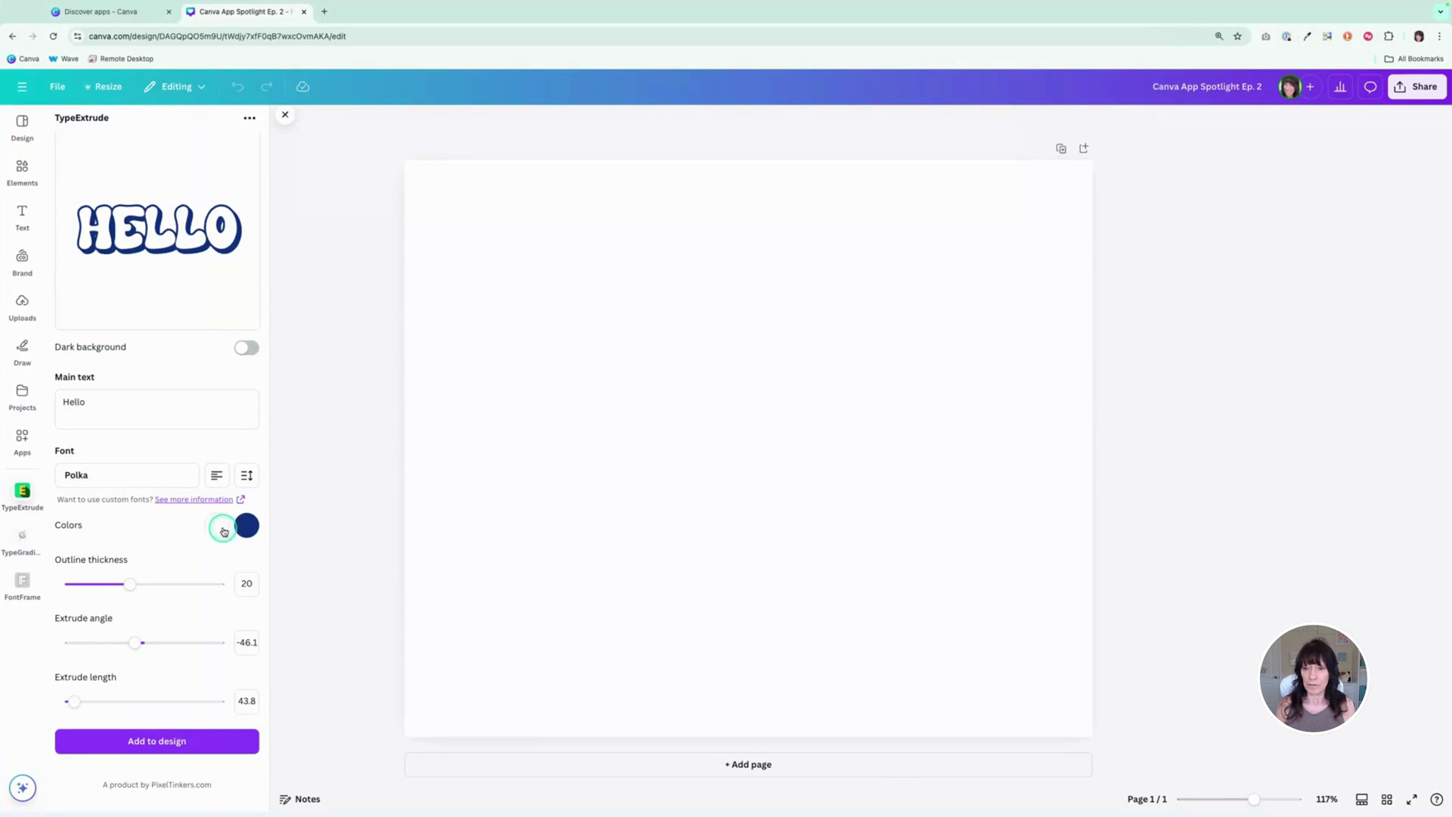
left_click(247, 529)
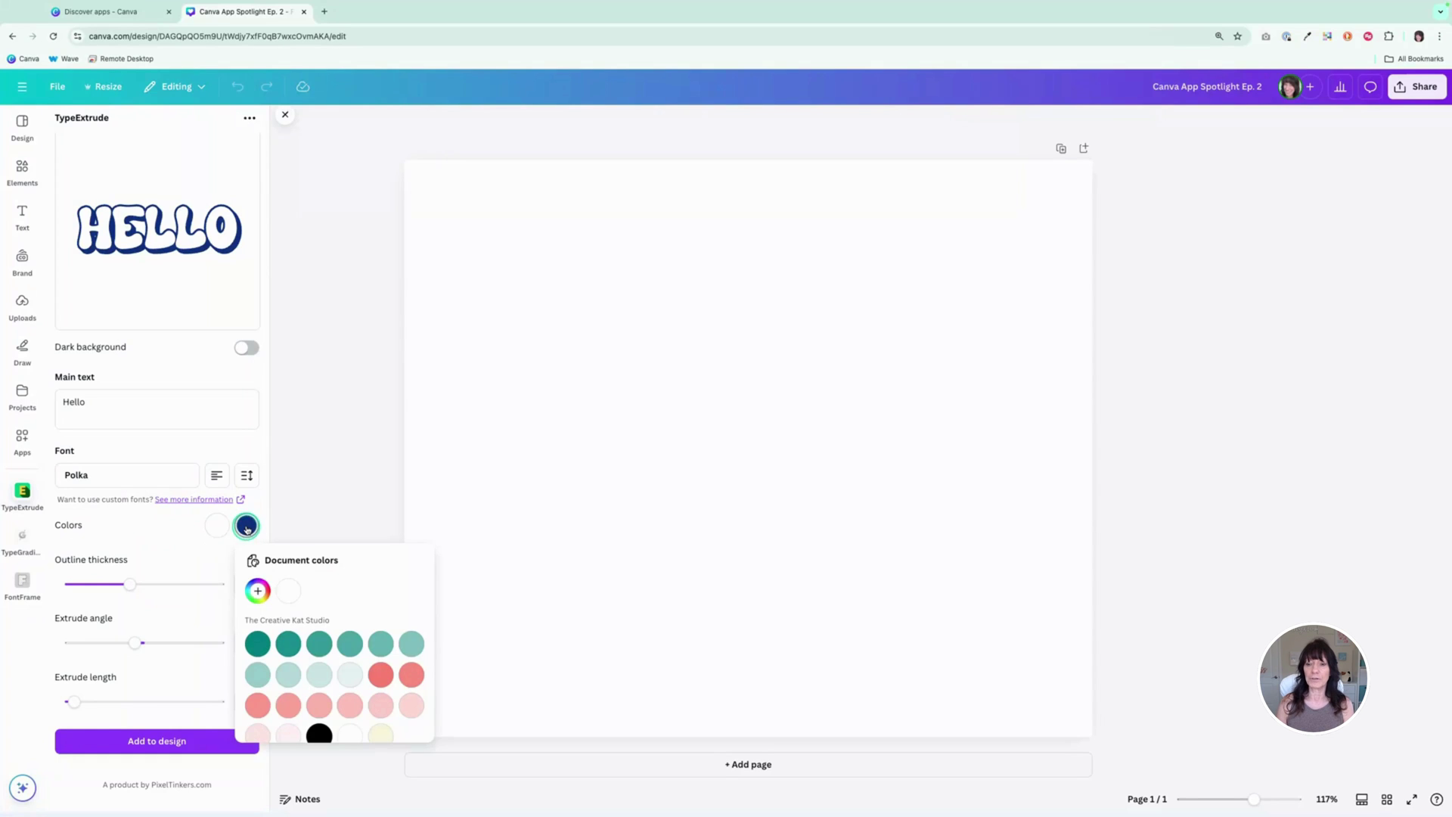
left_click(256, 645)
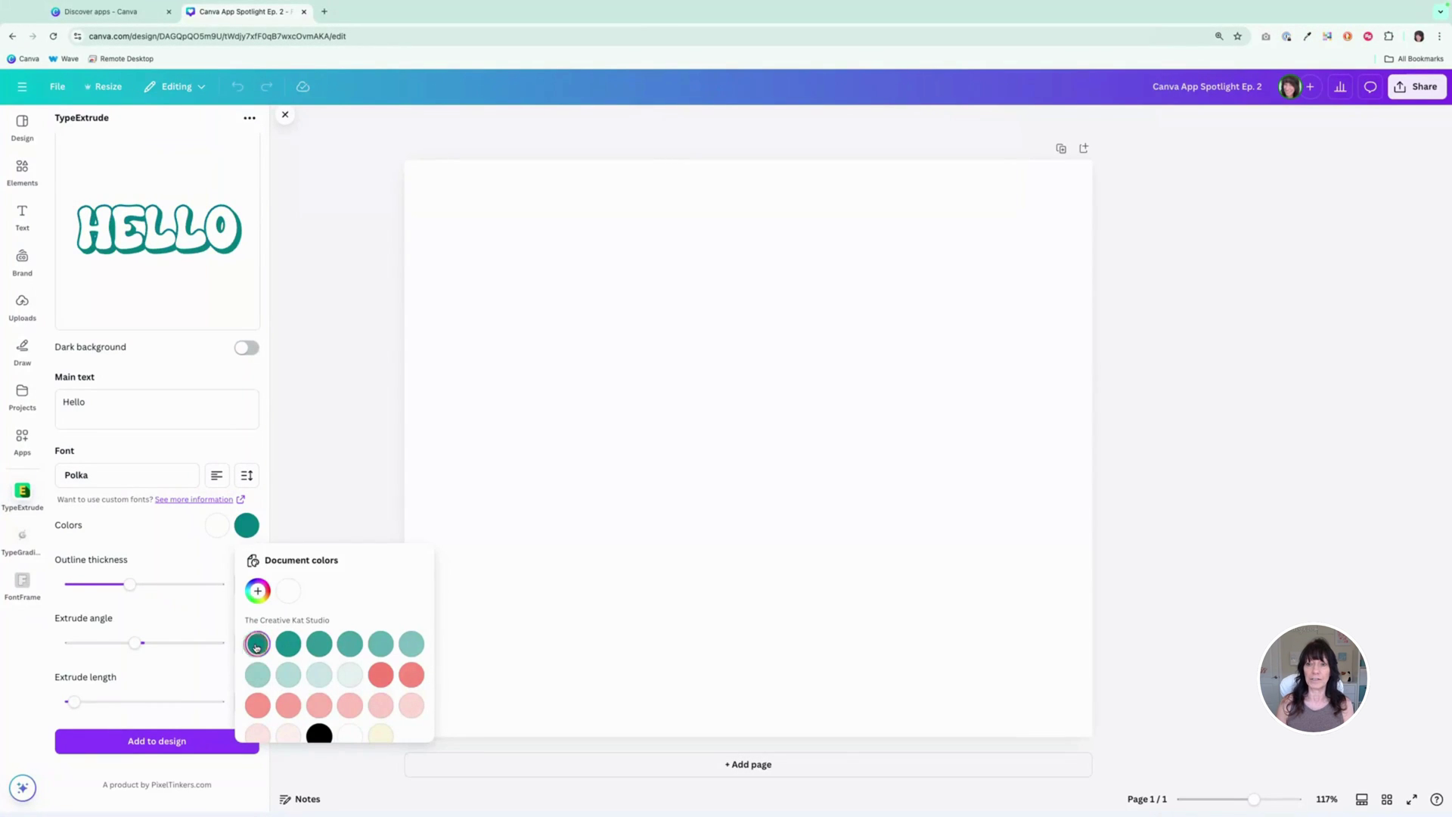
left_click(293, 412)
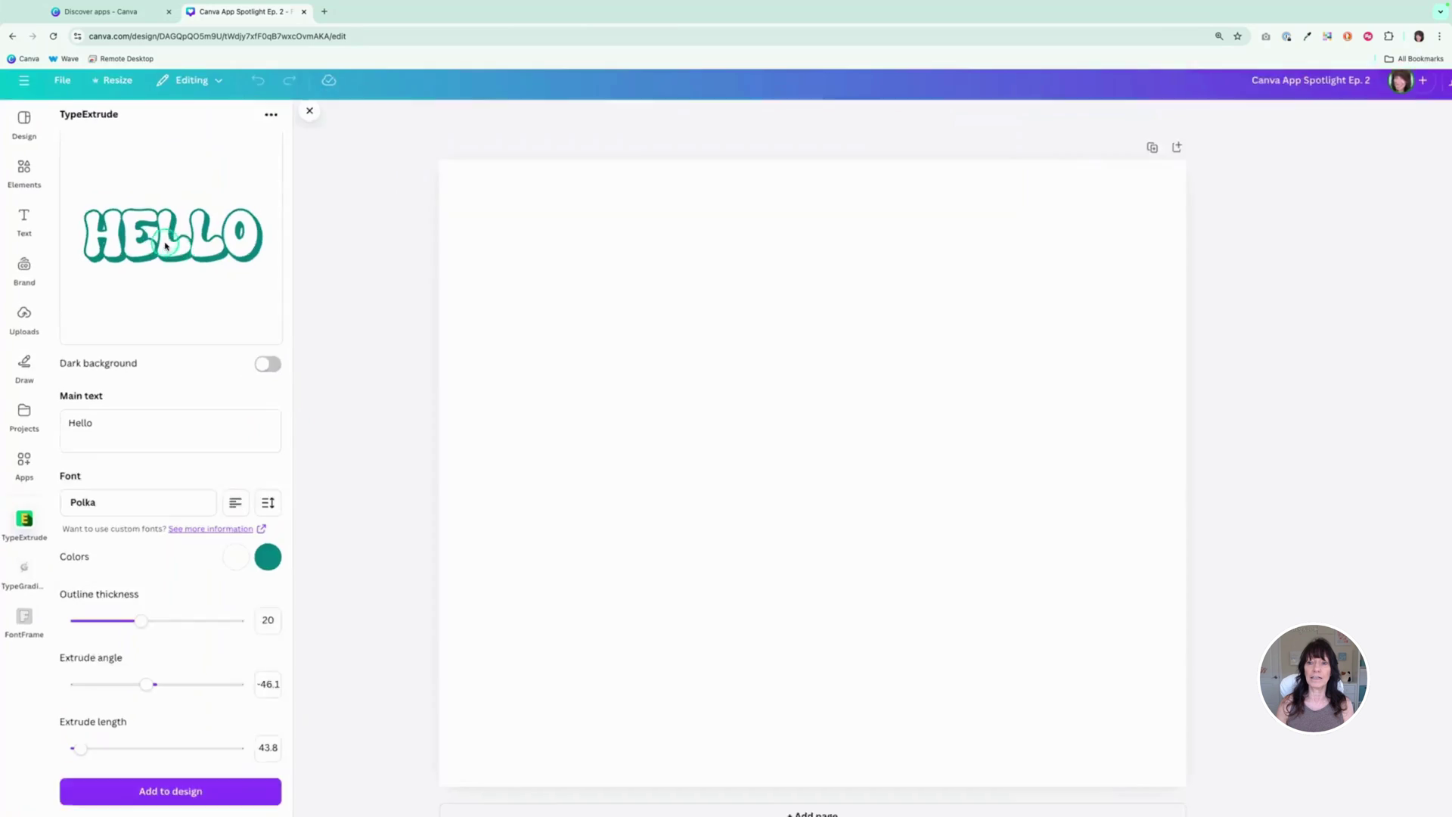
scroll(165, 246, "up", 5)
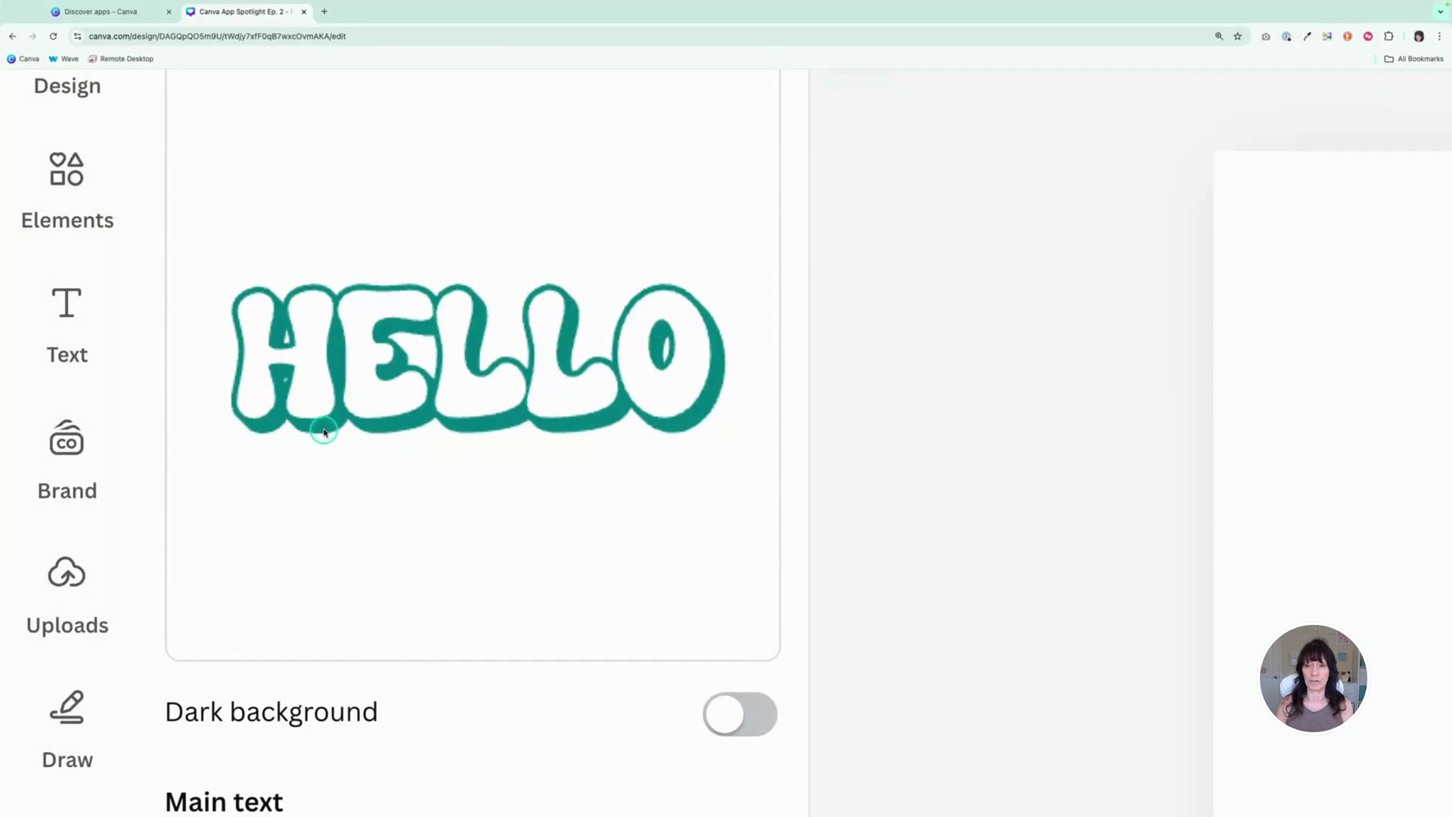
scroll(324, 432, "down", 5)
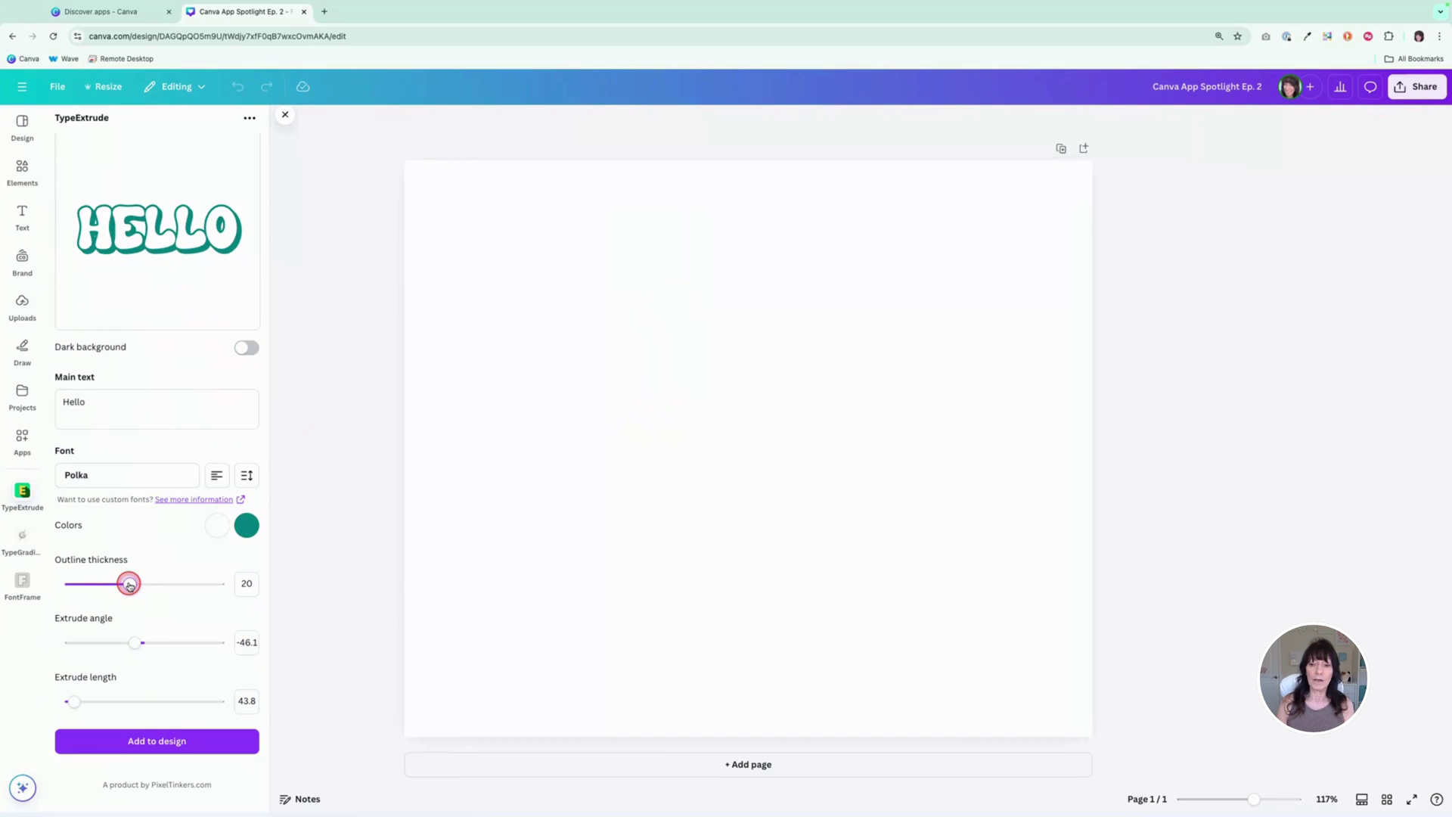
- Set Hello's outline thickness to 16.7, extrude angle to -24.8 and extrude length to 220.1
mouse_move(129, 584)
left_mouse_down()
mouse_move(257, 591)
mouse_move(80, 587)
mouse_move(131, 591)
left_mouse_up()
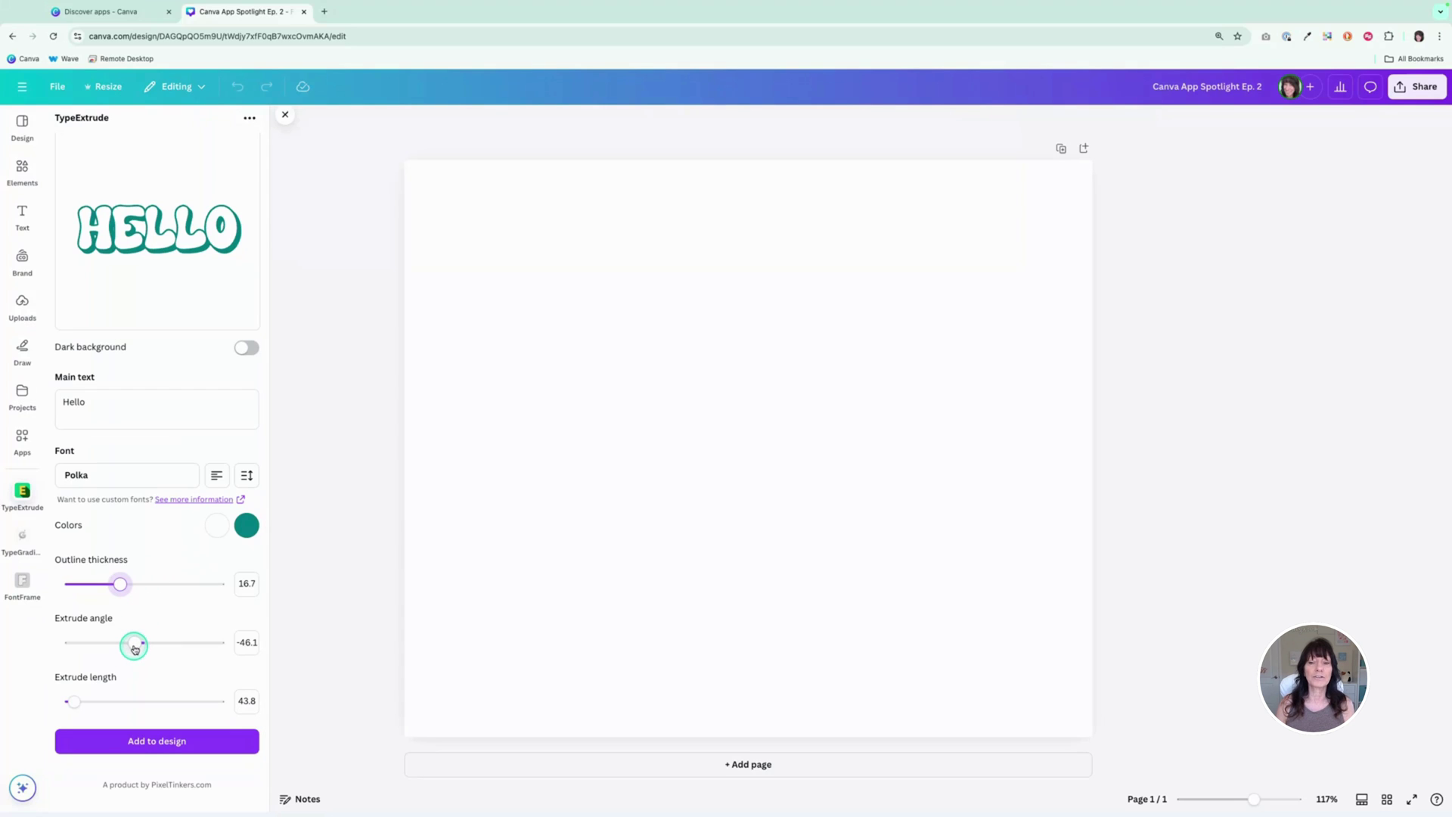
left_click_drag(135, 649, 134, 649)
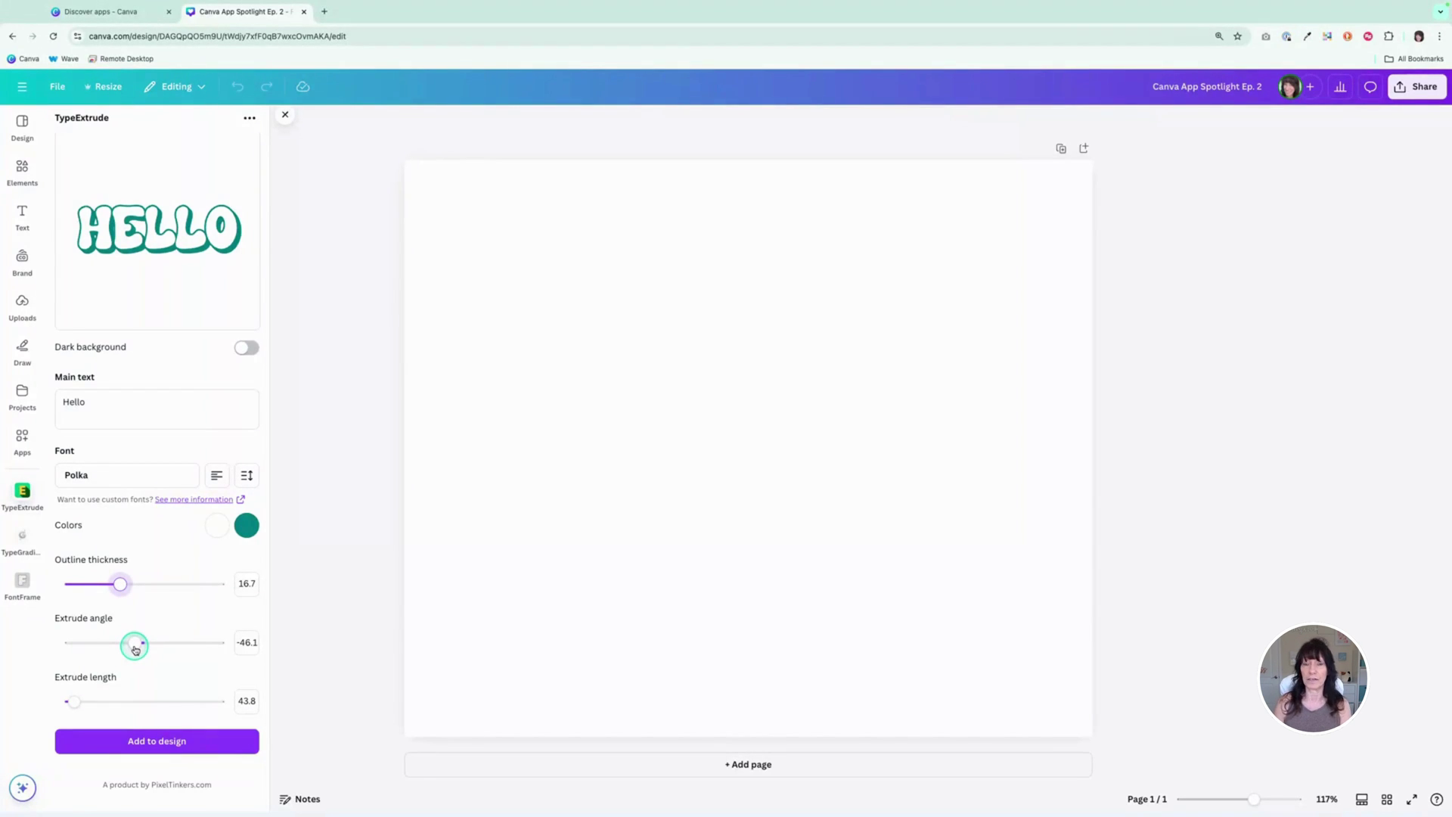
left_click_drag(136, 648, 211, 660)
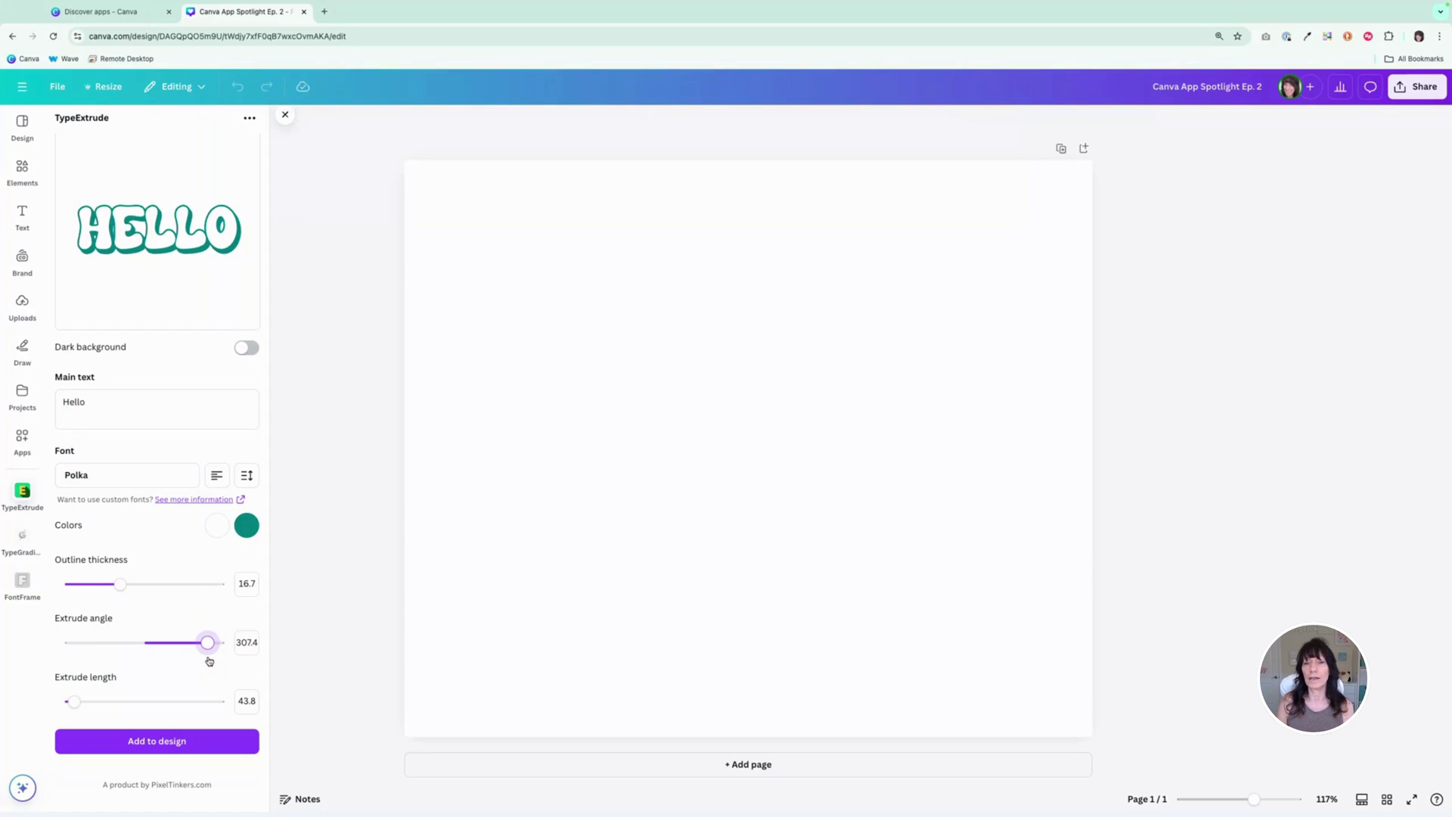
mouse_move(209, 661)
left_mouse_down()
mouse_move(175, 657)
mouse_move(203, 659)
left_mouse_up()
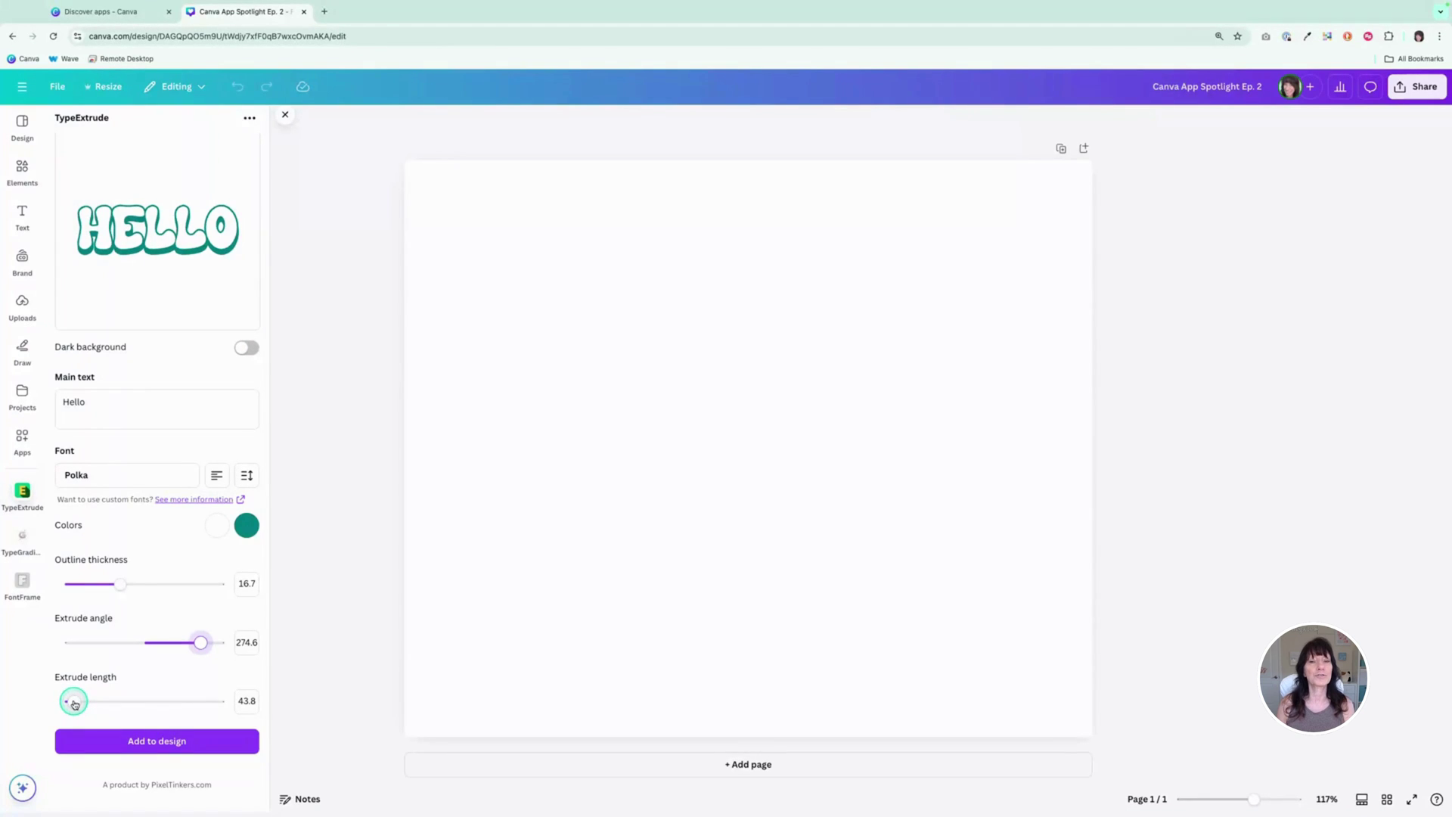
left_click_drag(74, 704, 93, 702)
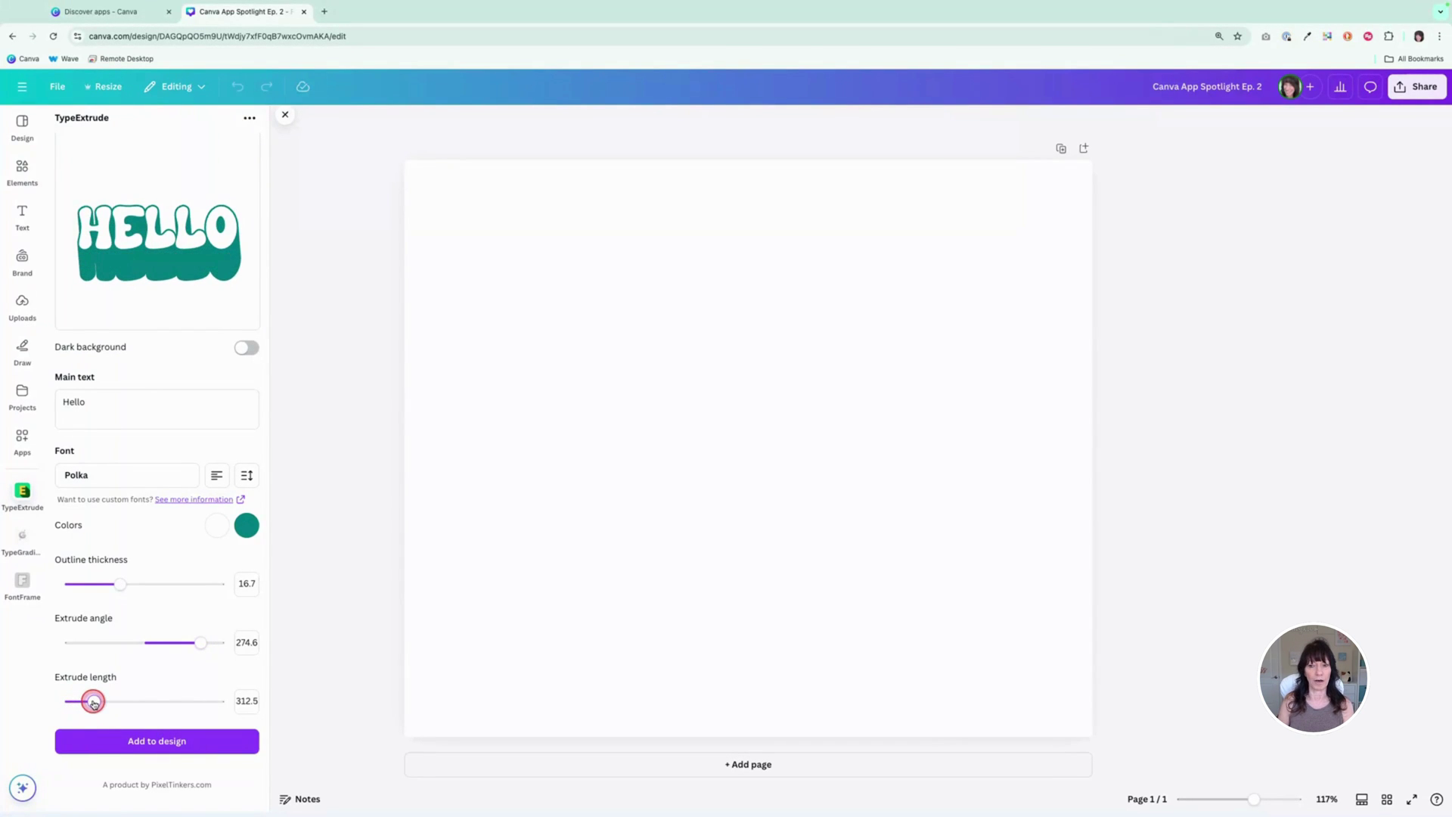
left_click_drag(202, 645, 139, 640)
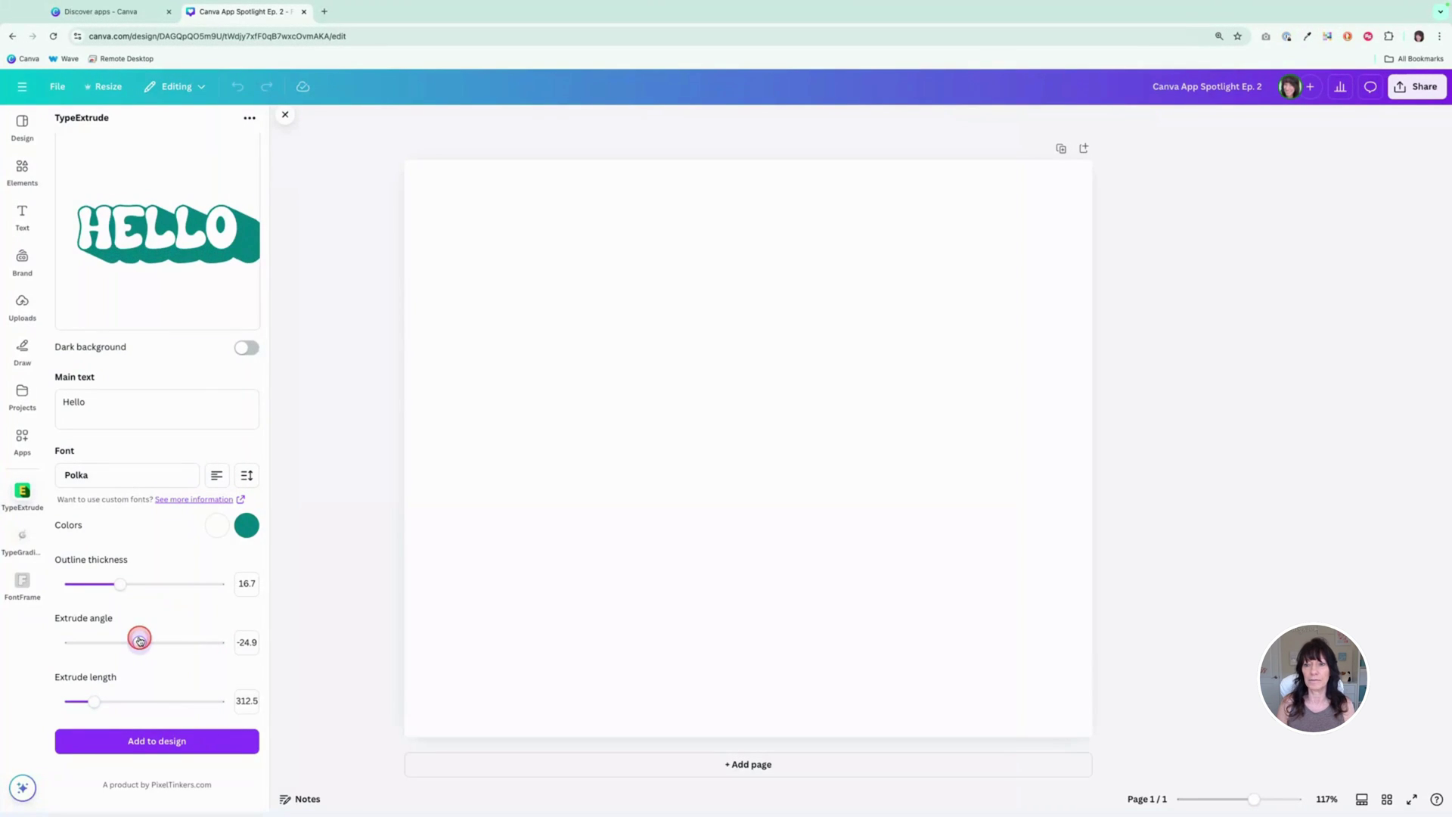
left_click_drag(94, 701, 270, 715)
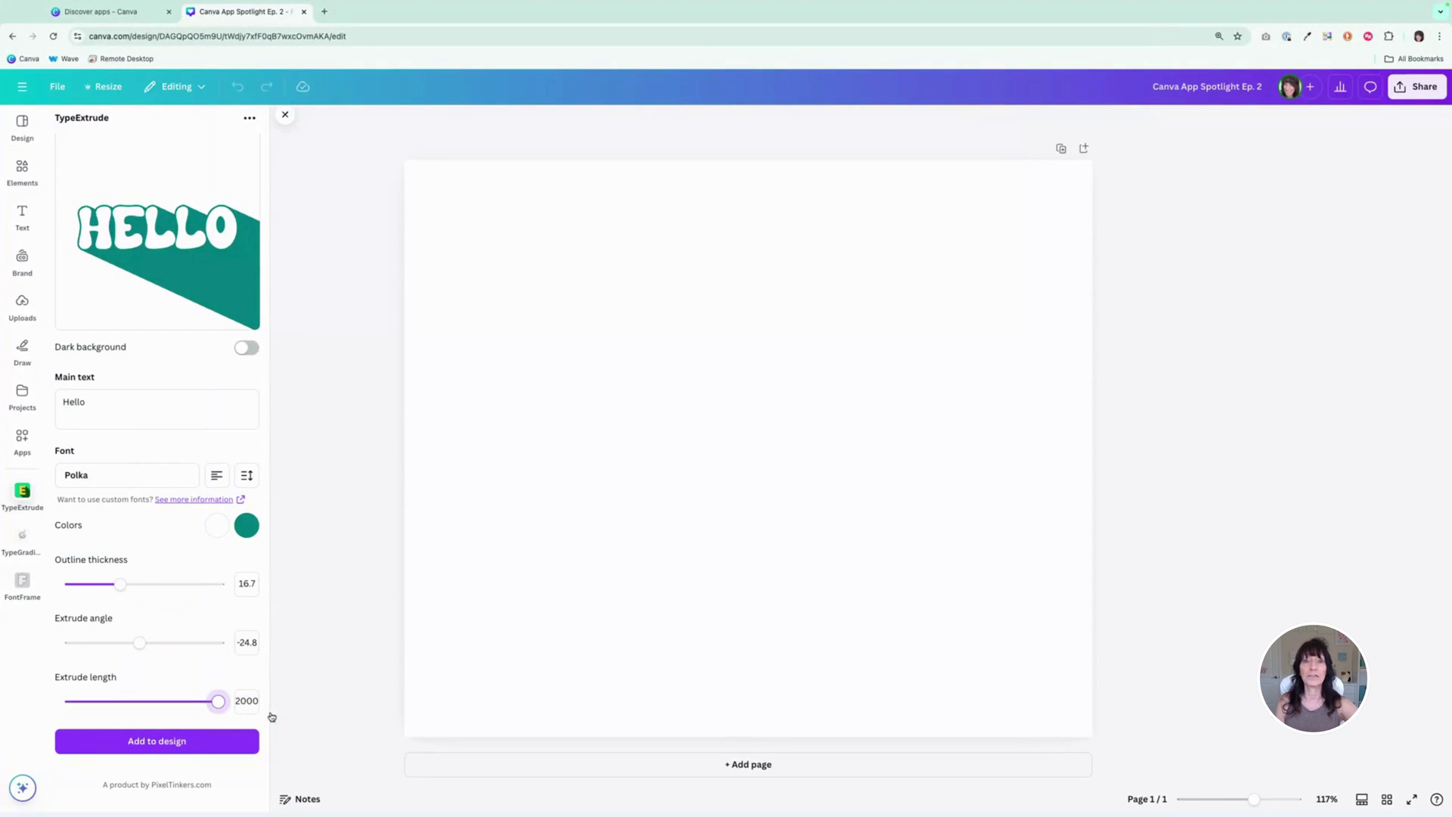
left_click_drag(265, 717, 87, 716)
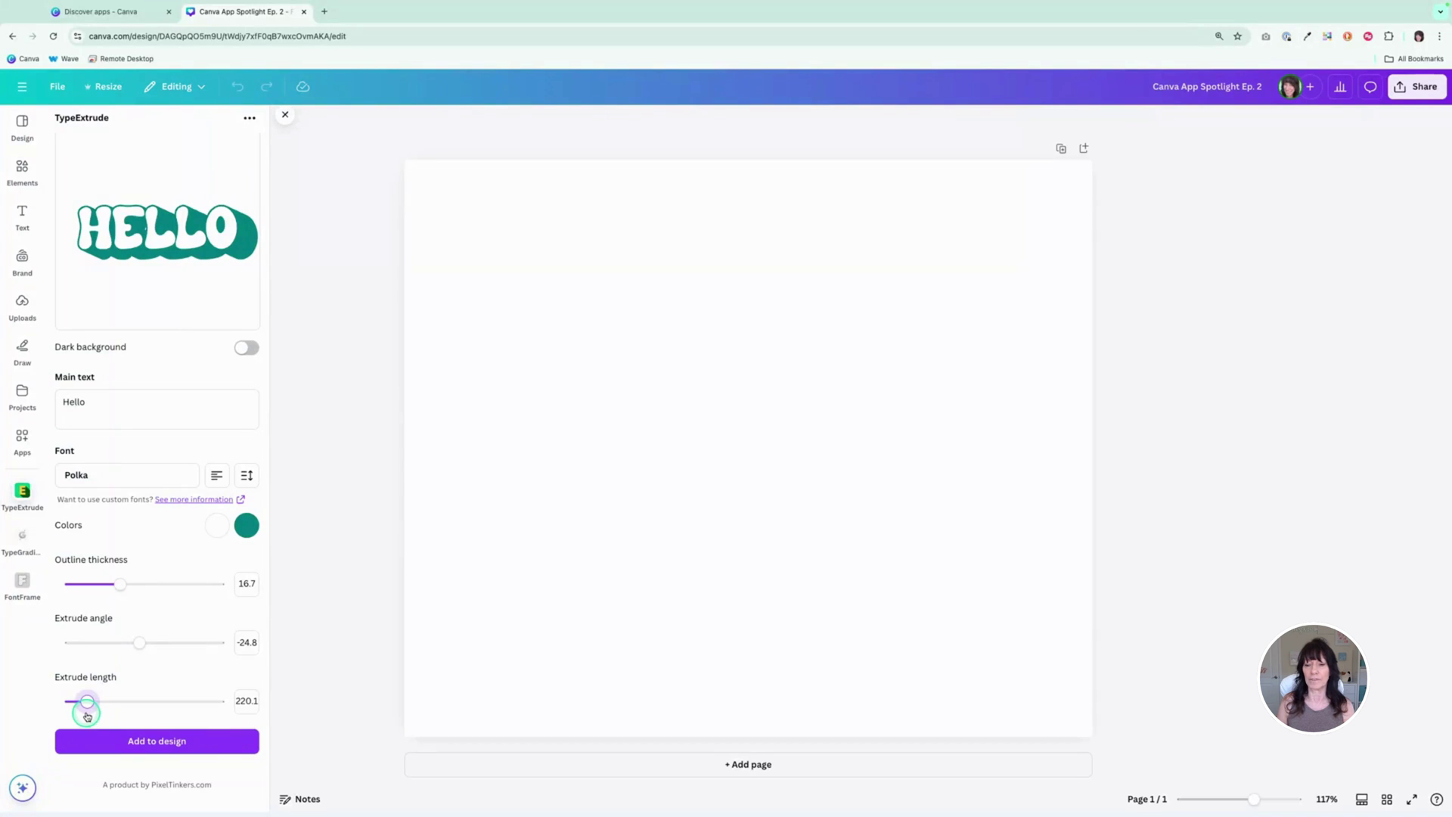
- Add the extruded HELLO to the page and enlarge it around its centre
left_click(208, 749)
left_click(209, 749)
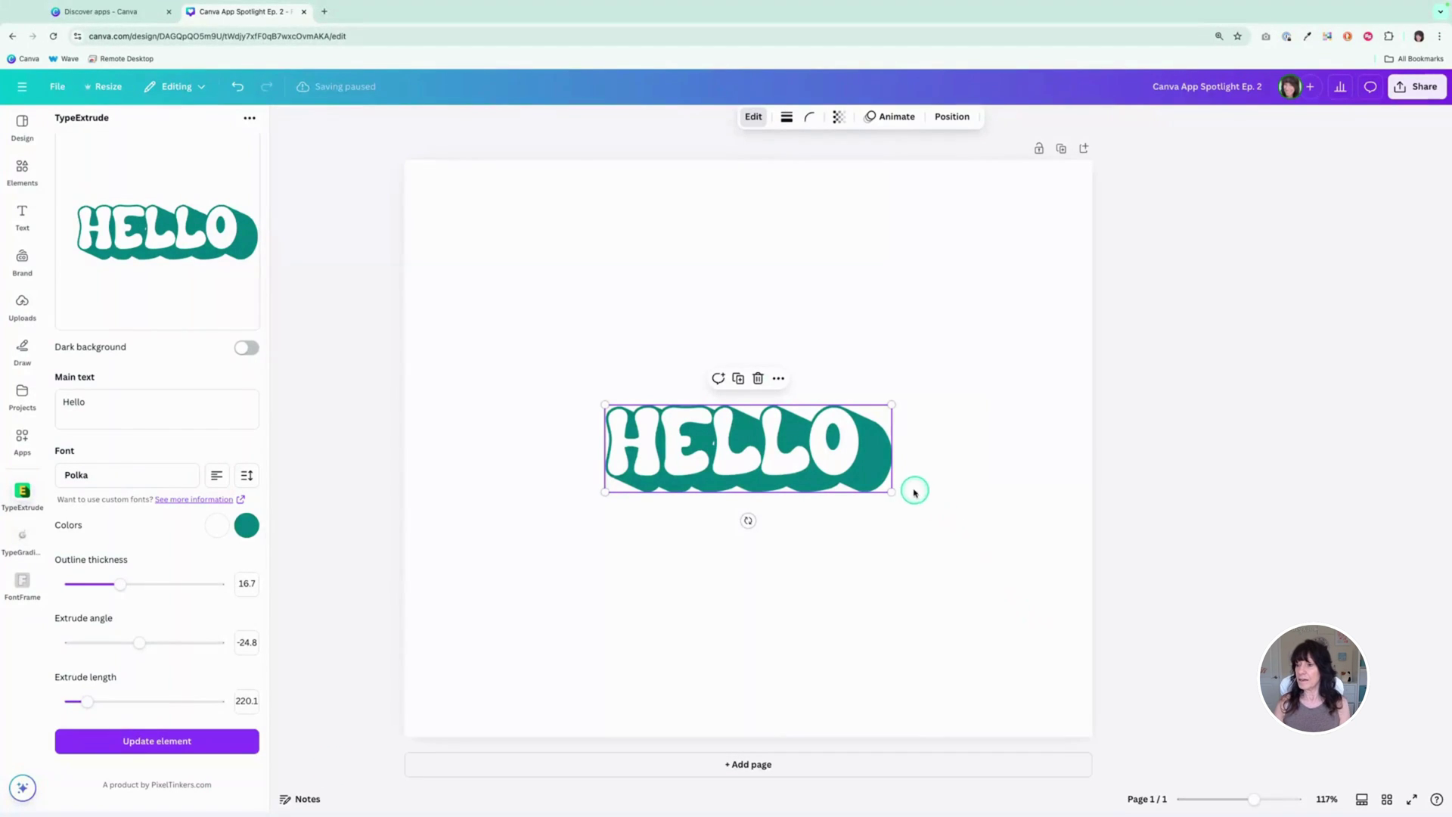
left_click_drag(891, 490, 988, 590)
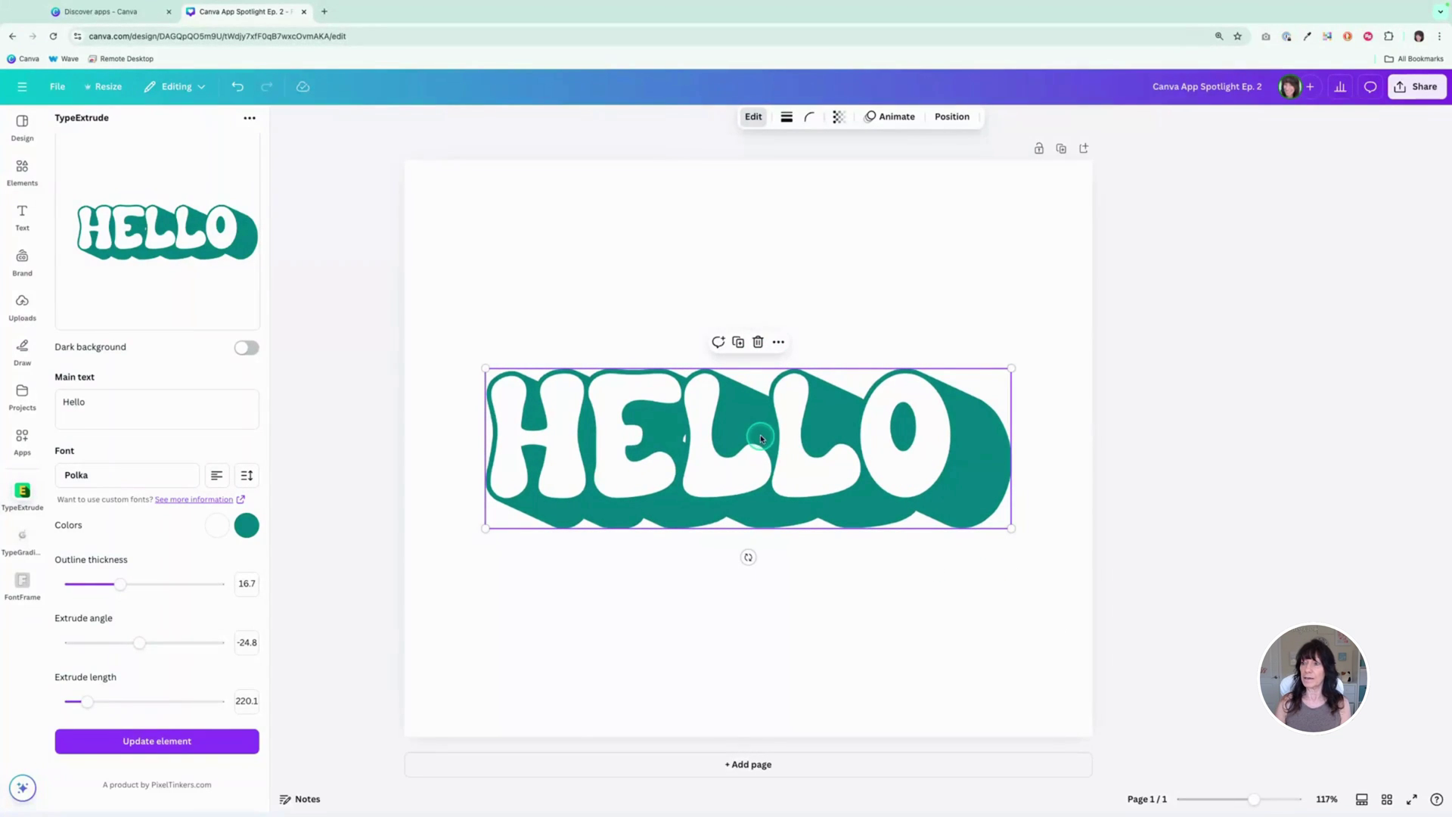
- Make the Hello extrude colour purple and switch its font to Paytone One
left_click(752, 118)
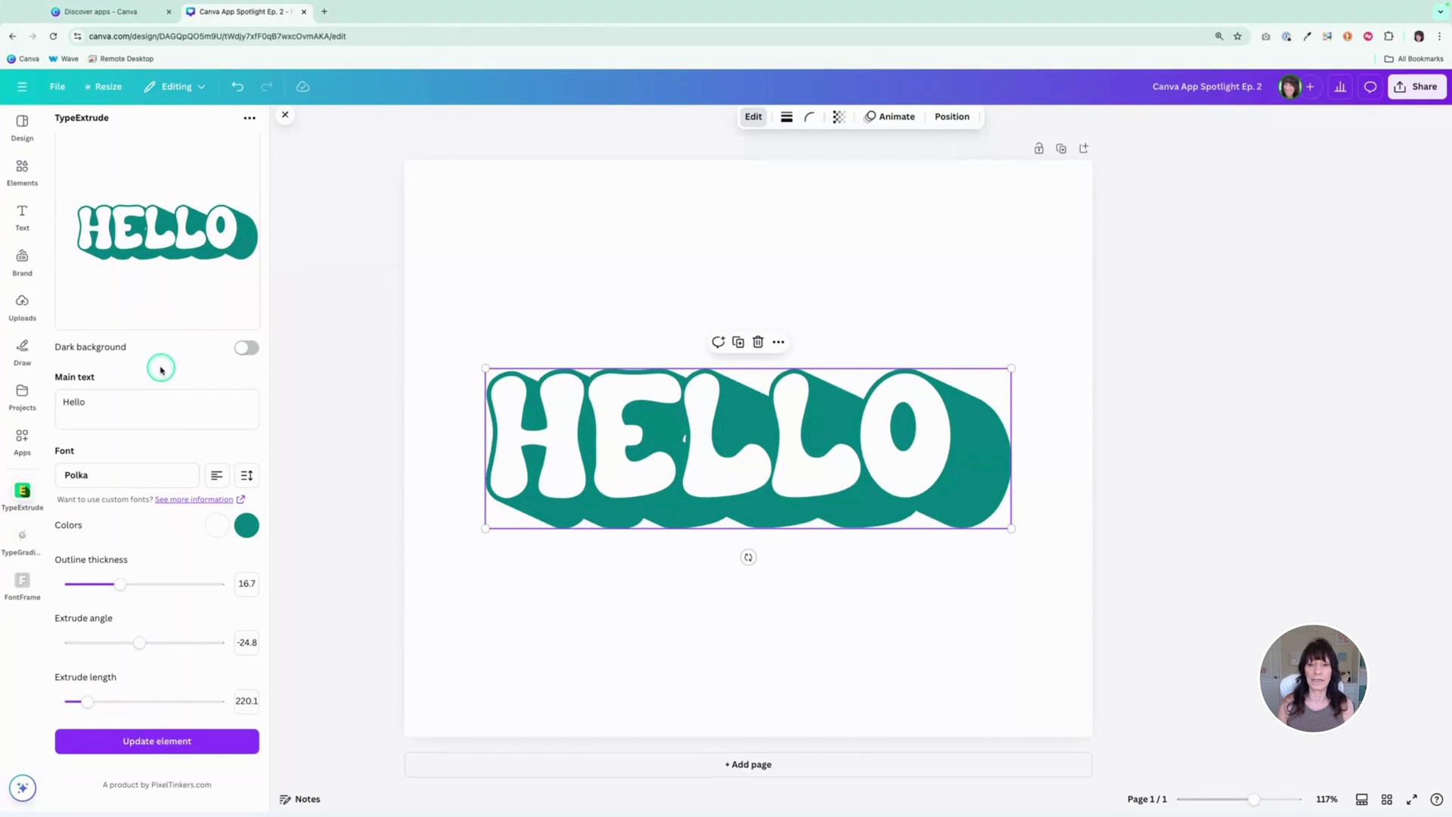
left_click(248, 528)
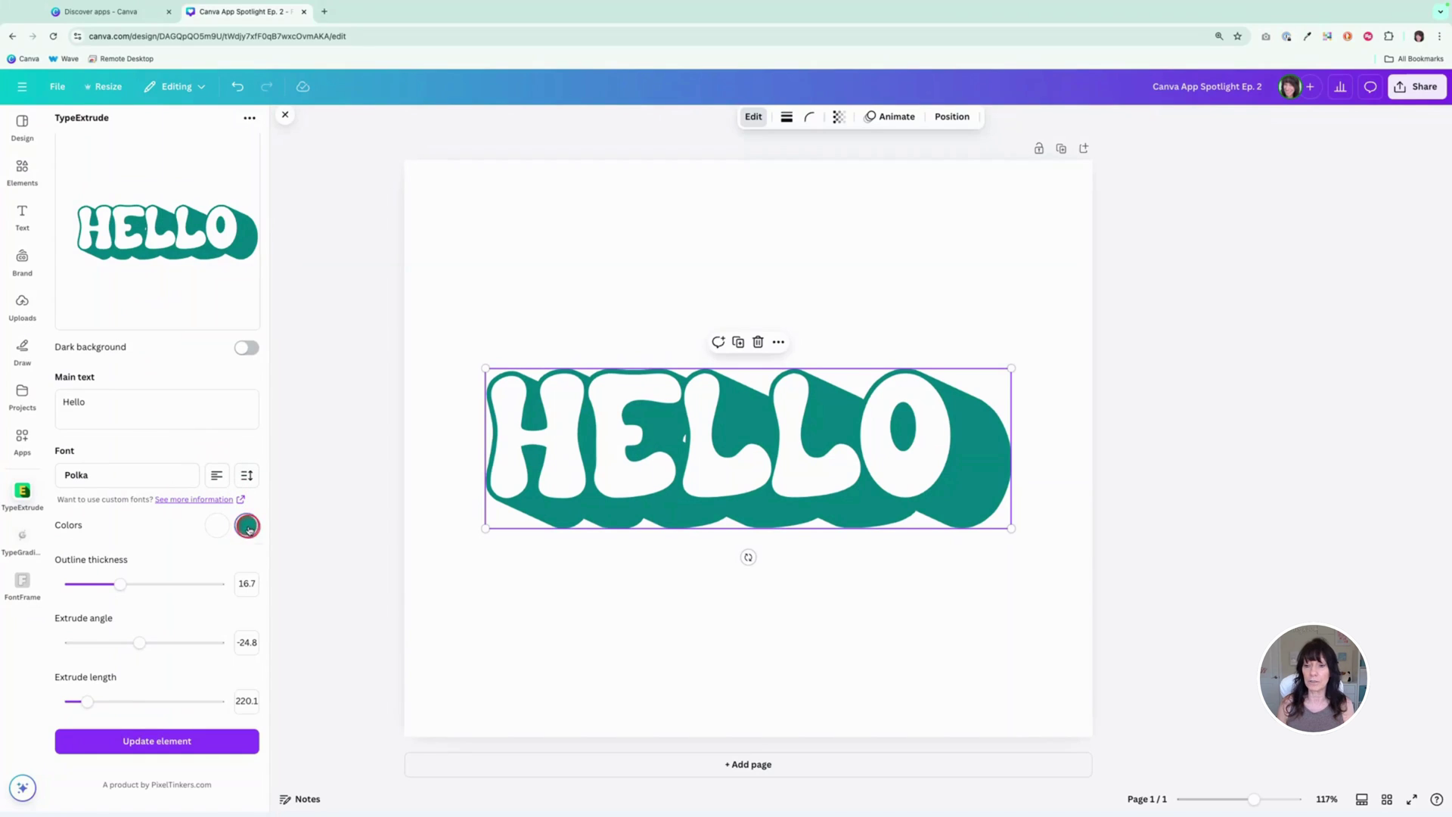
scroll(318, 652, "down", 2)
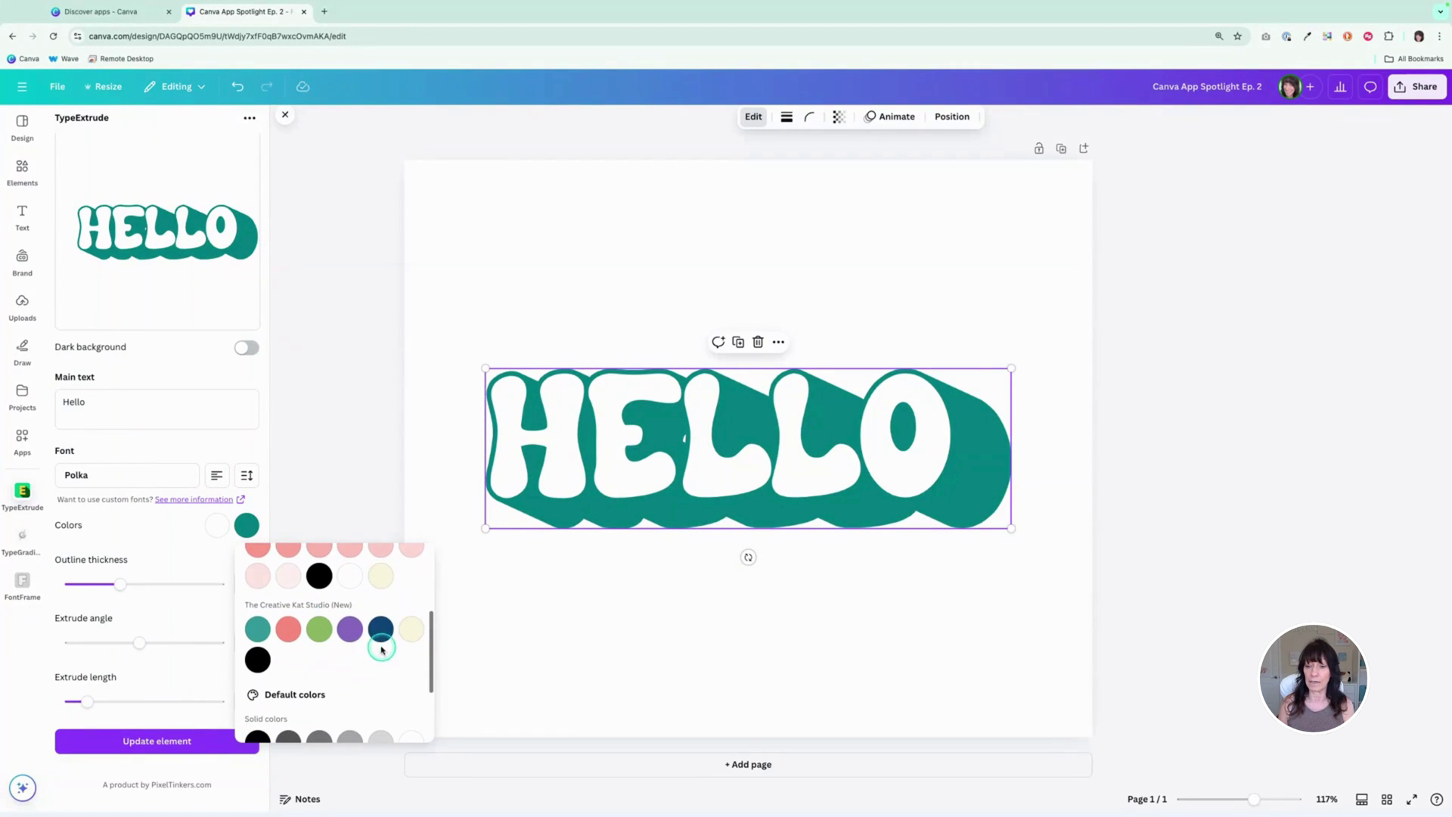
left_click(351, 630)
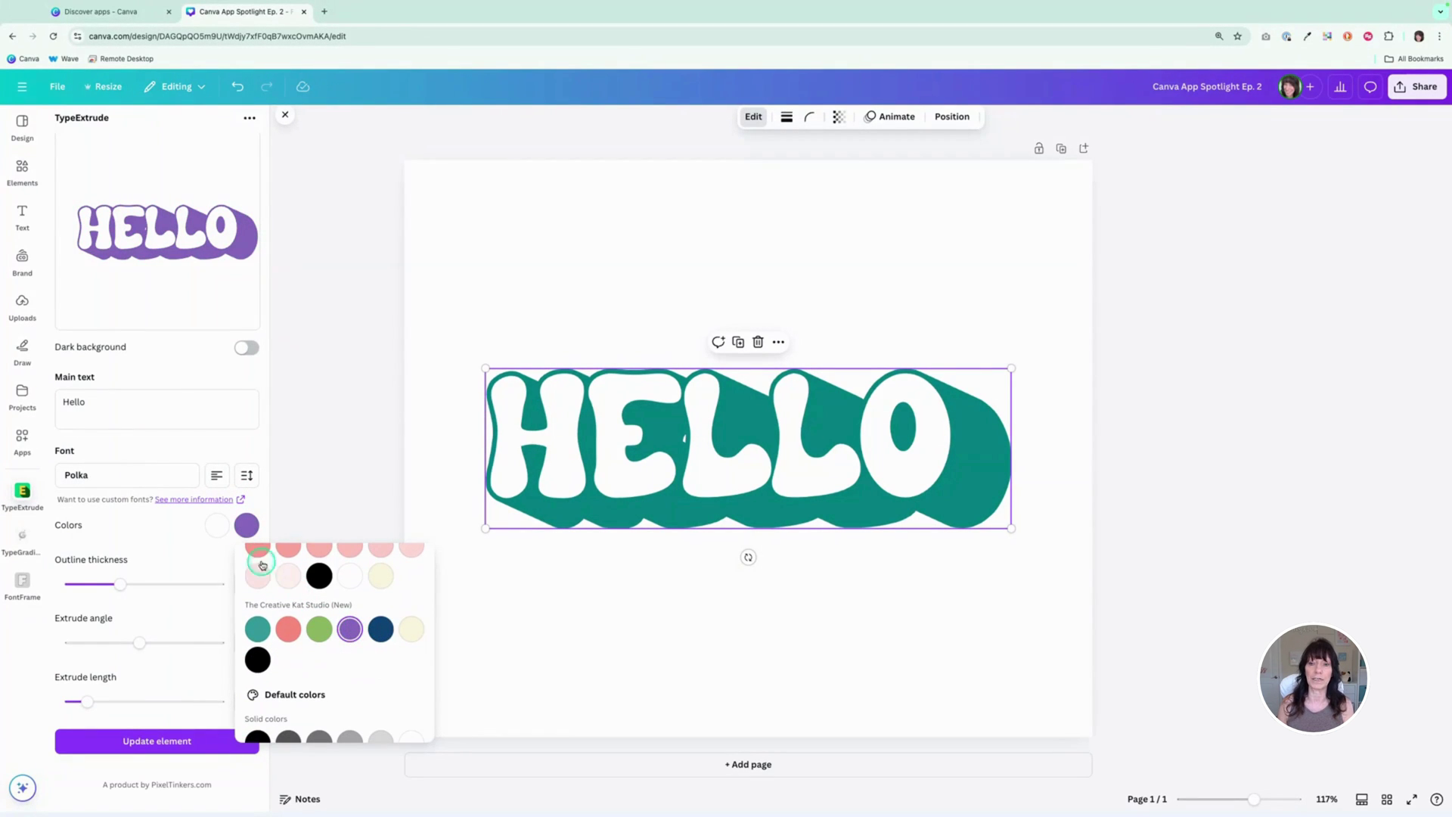
left_click(114, 475)
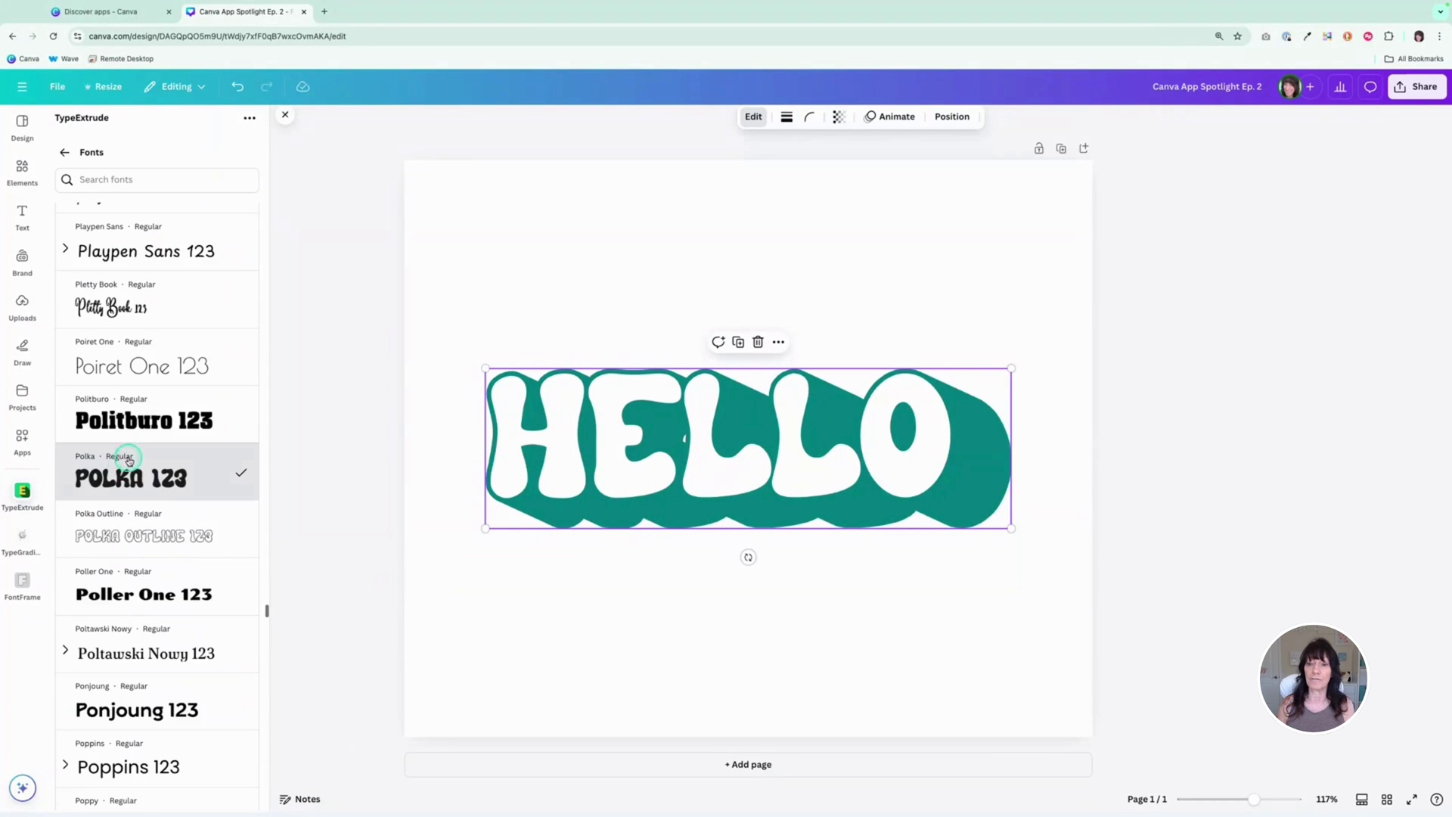
scroll(135, 431, "up", 6)
scroll(135, 431, "up", 8)
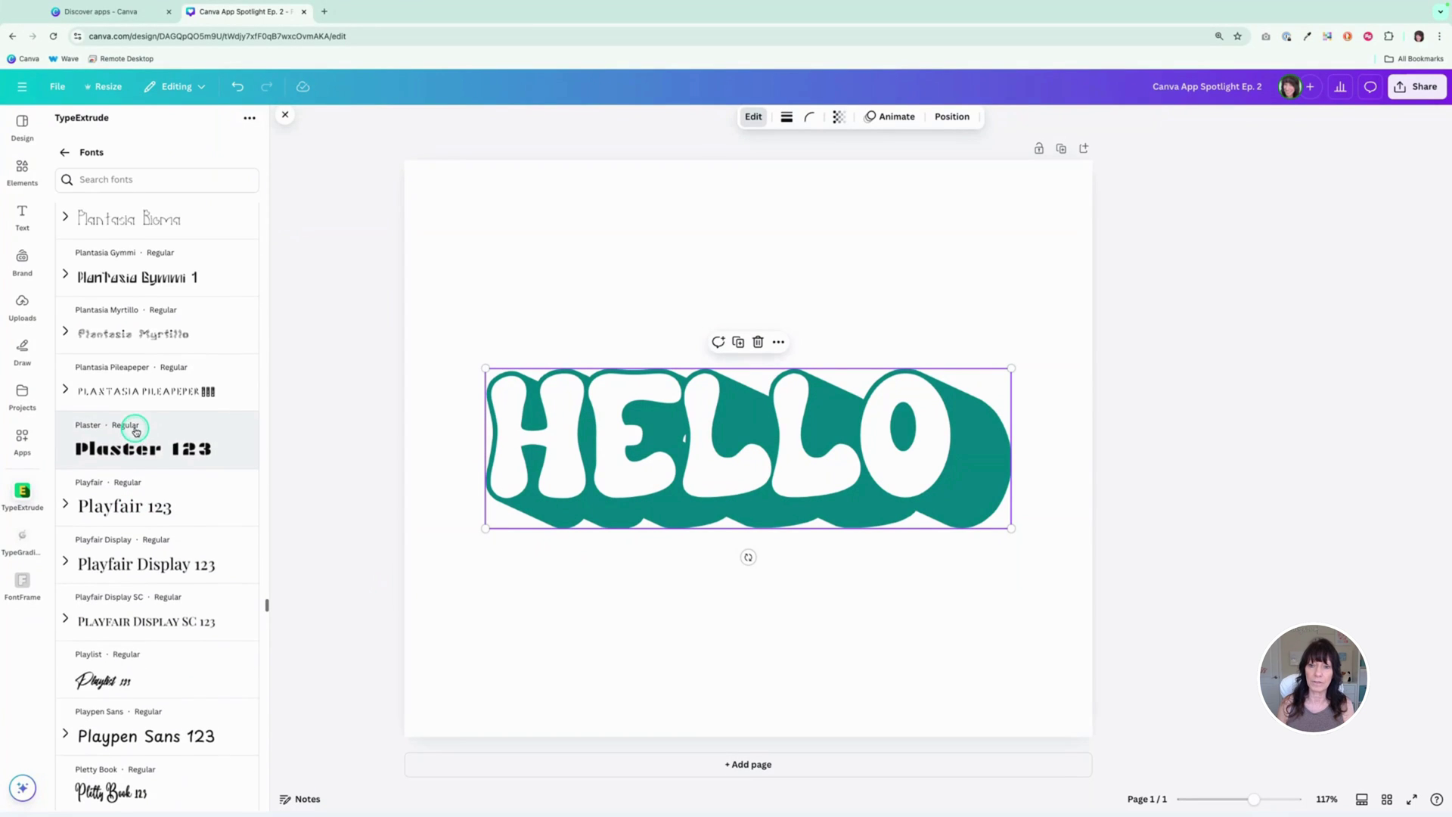
scroll(134, 431, "up", 10)
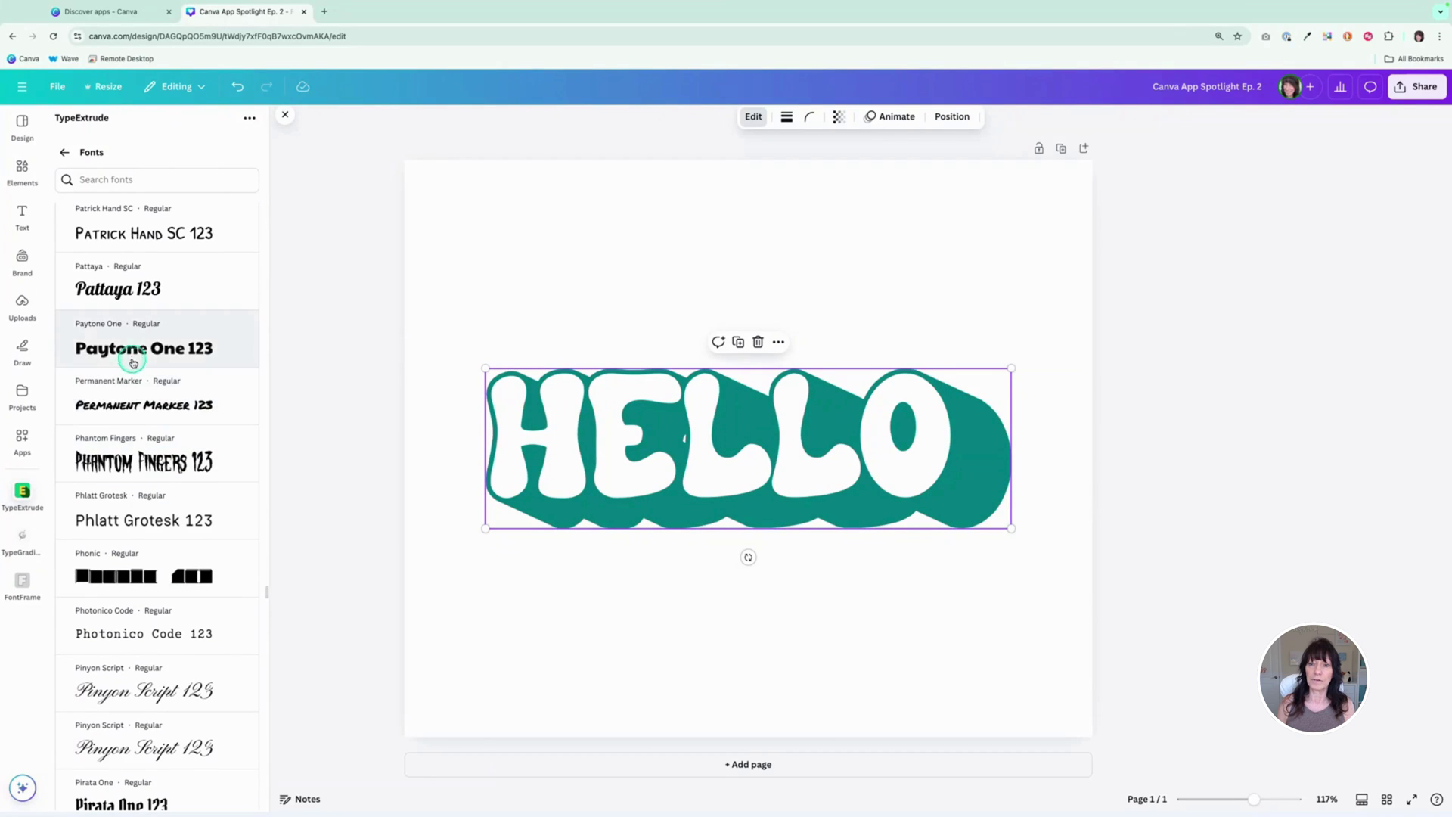
left_click(133, 357)
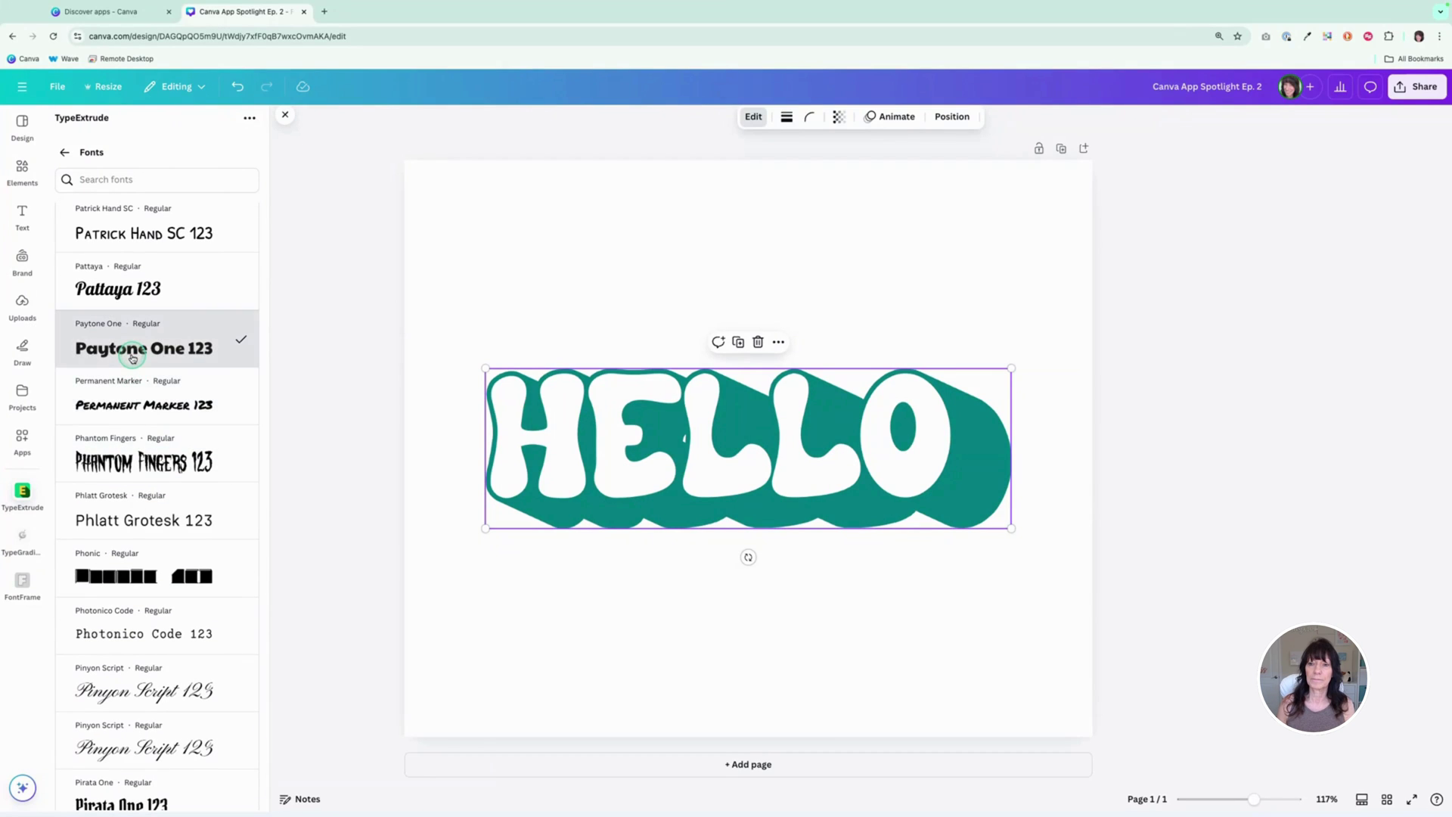
- Thicken the outline to 34 and update the Hello element on the page
left_click(65, 152)
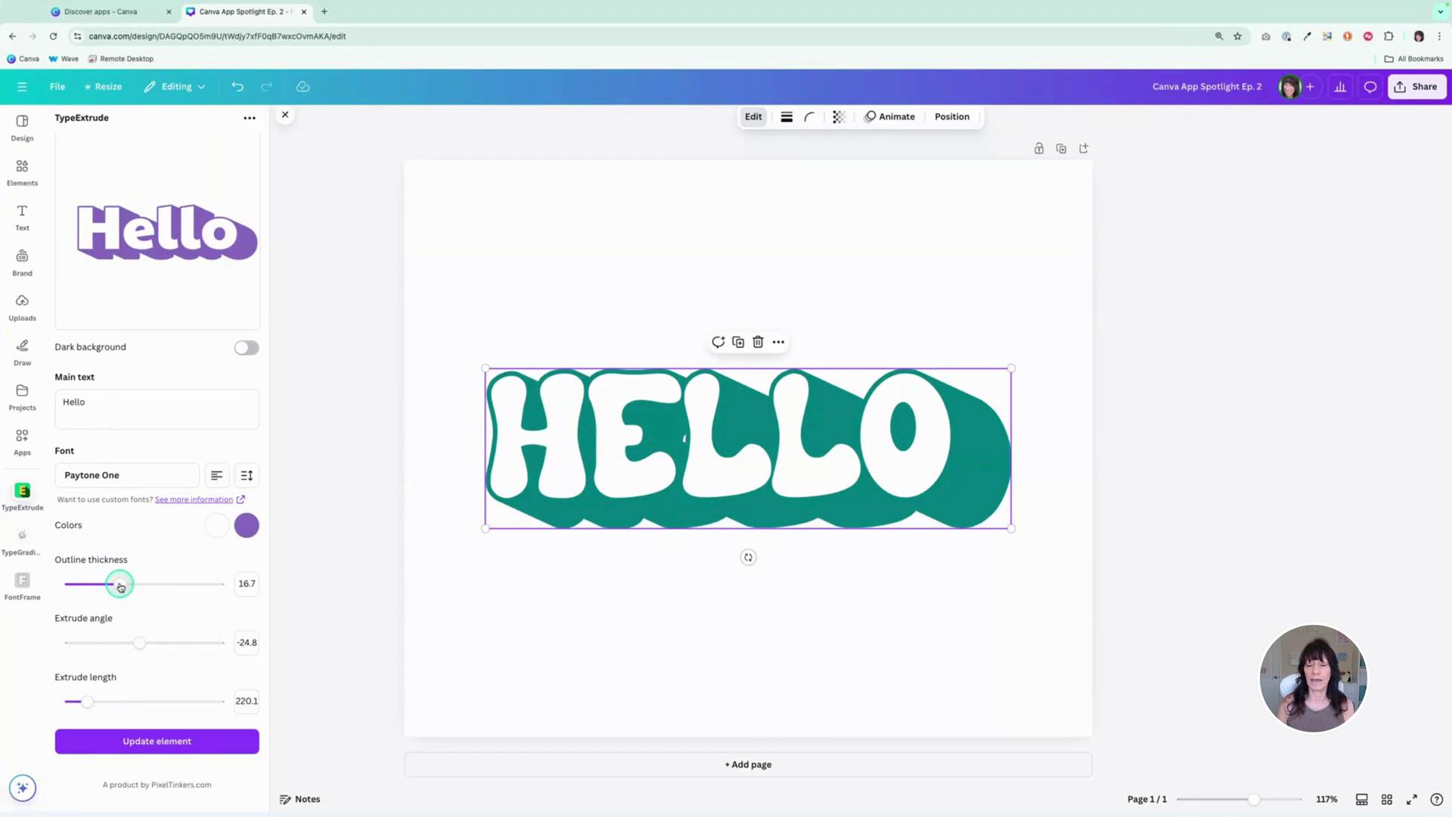
left_click_drag(121, 587, 173, 587)
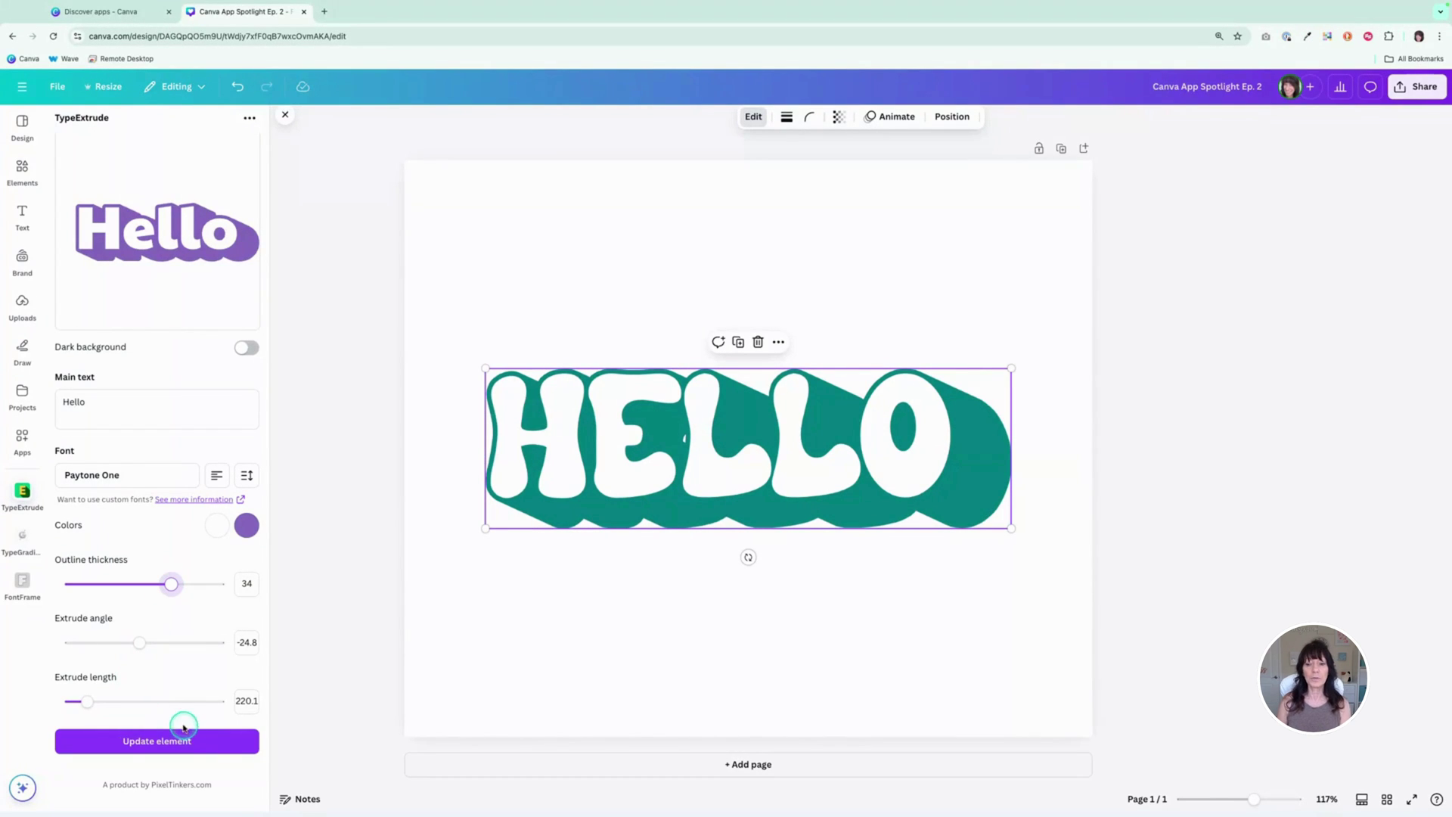
left_click(217, 745)
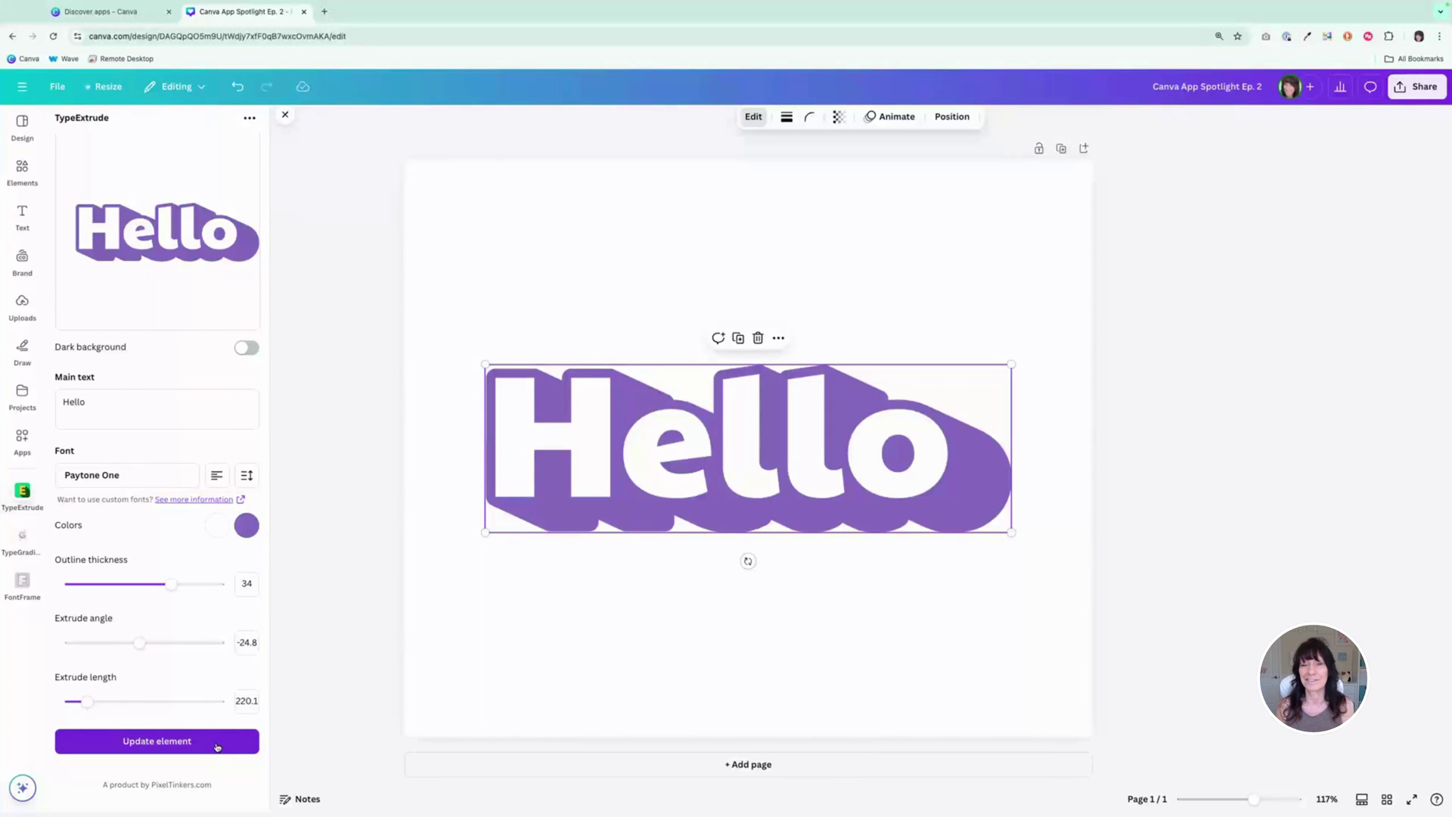
- Remove the Hello element and start editing TypeGradient's main text
left_click(328, 416)
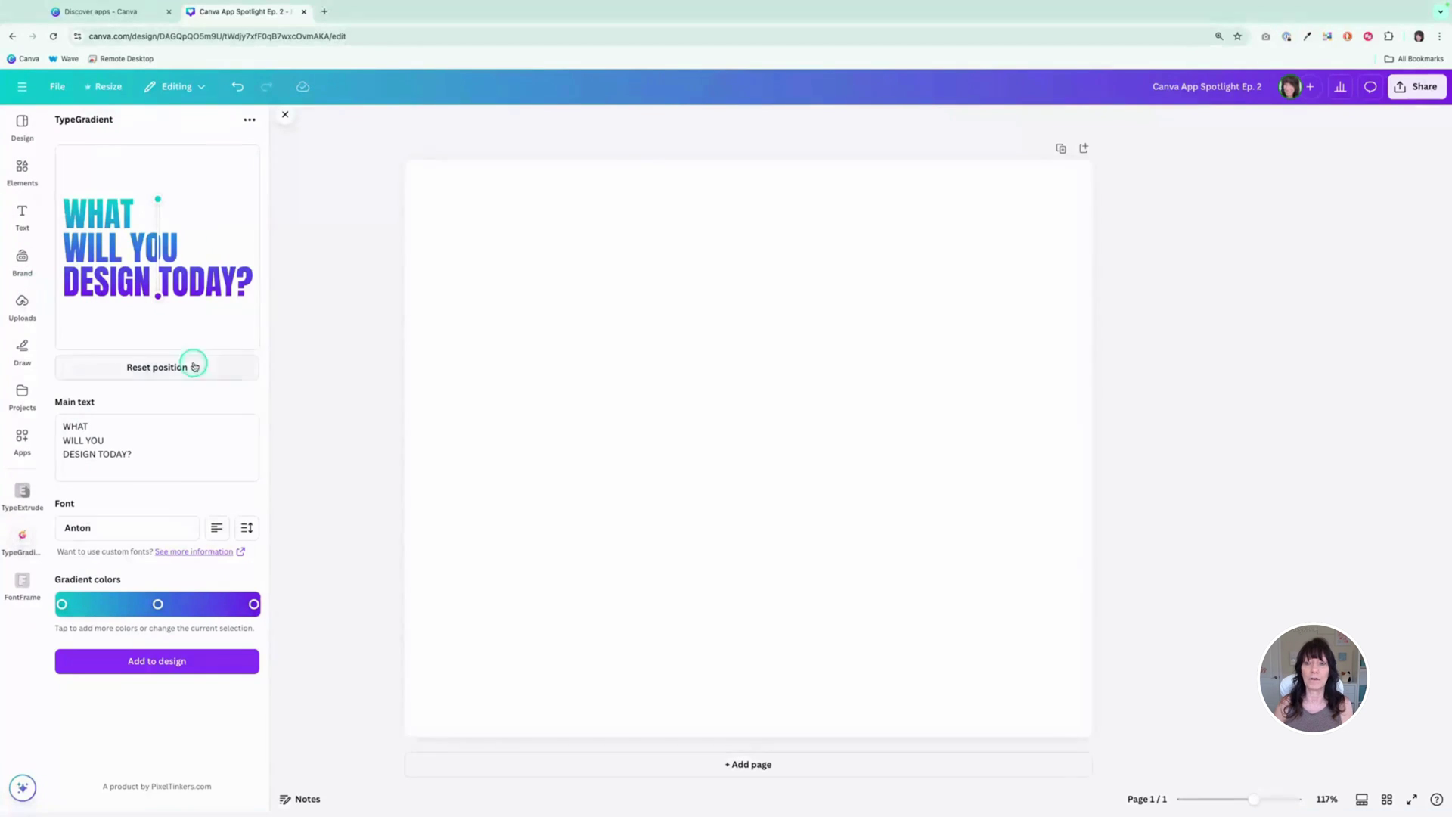
left_click(165, 454)
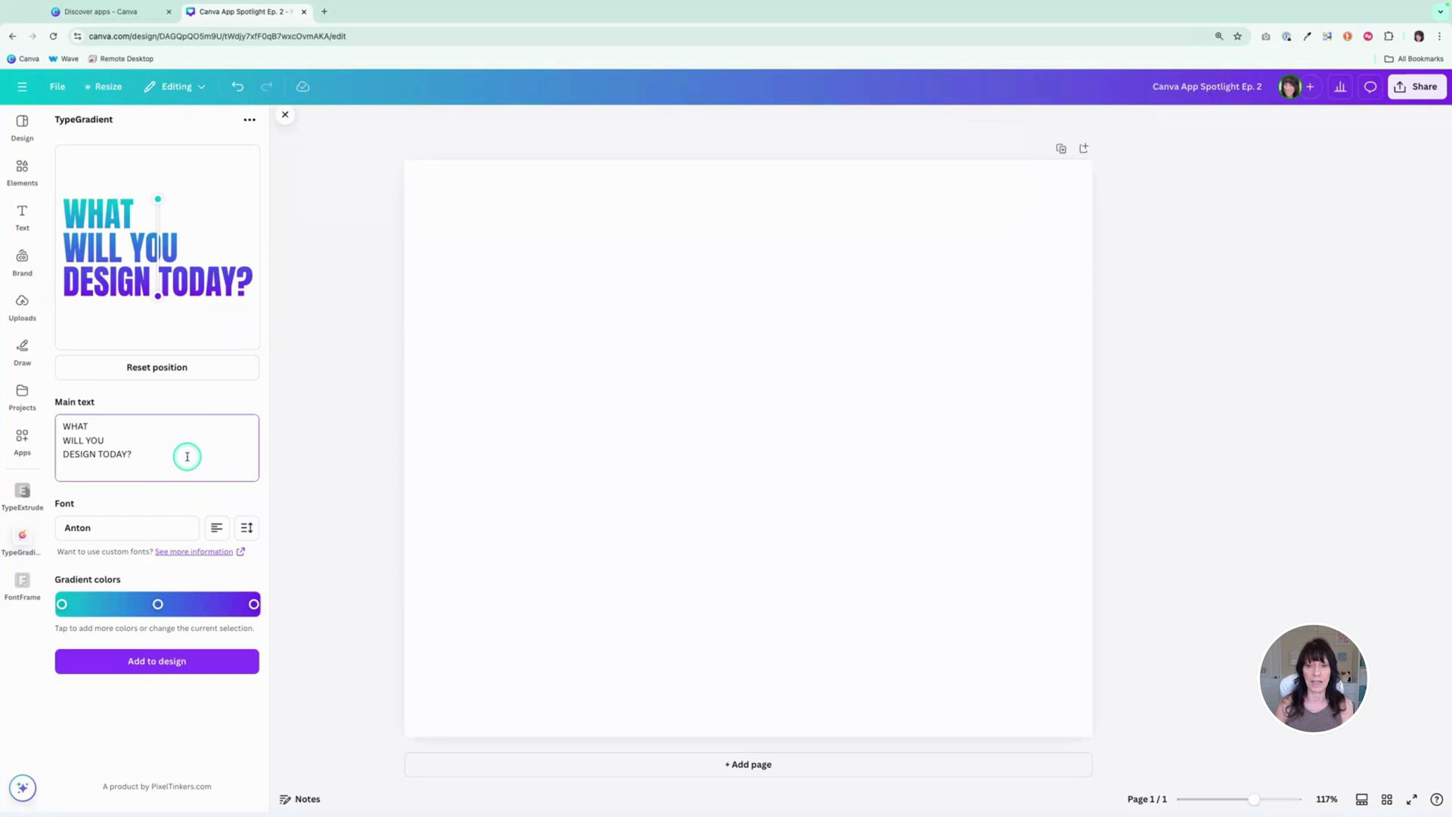
- Try the Archivo Black font and make a first line-height adjustment
left_click(146, 534)
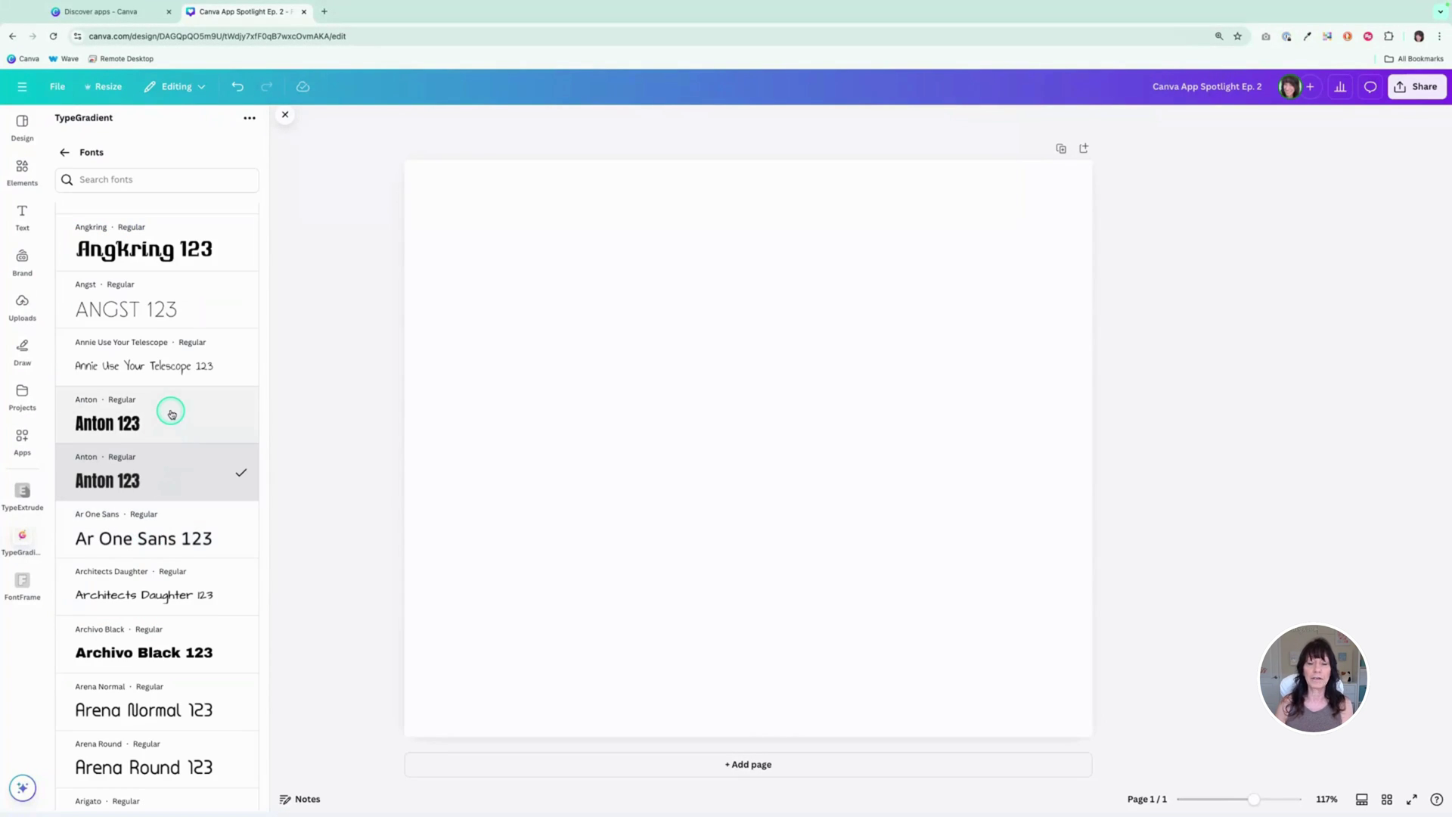
scroll(171, 413, "down", 2)
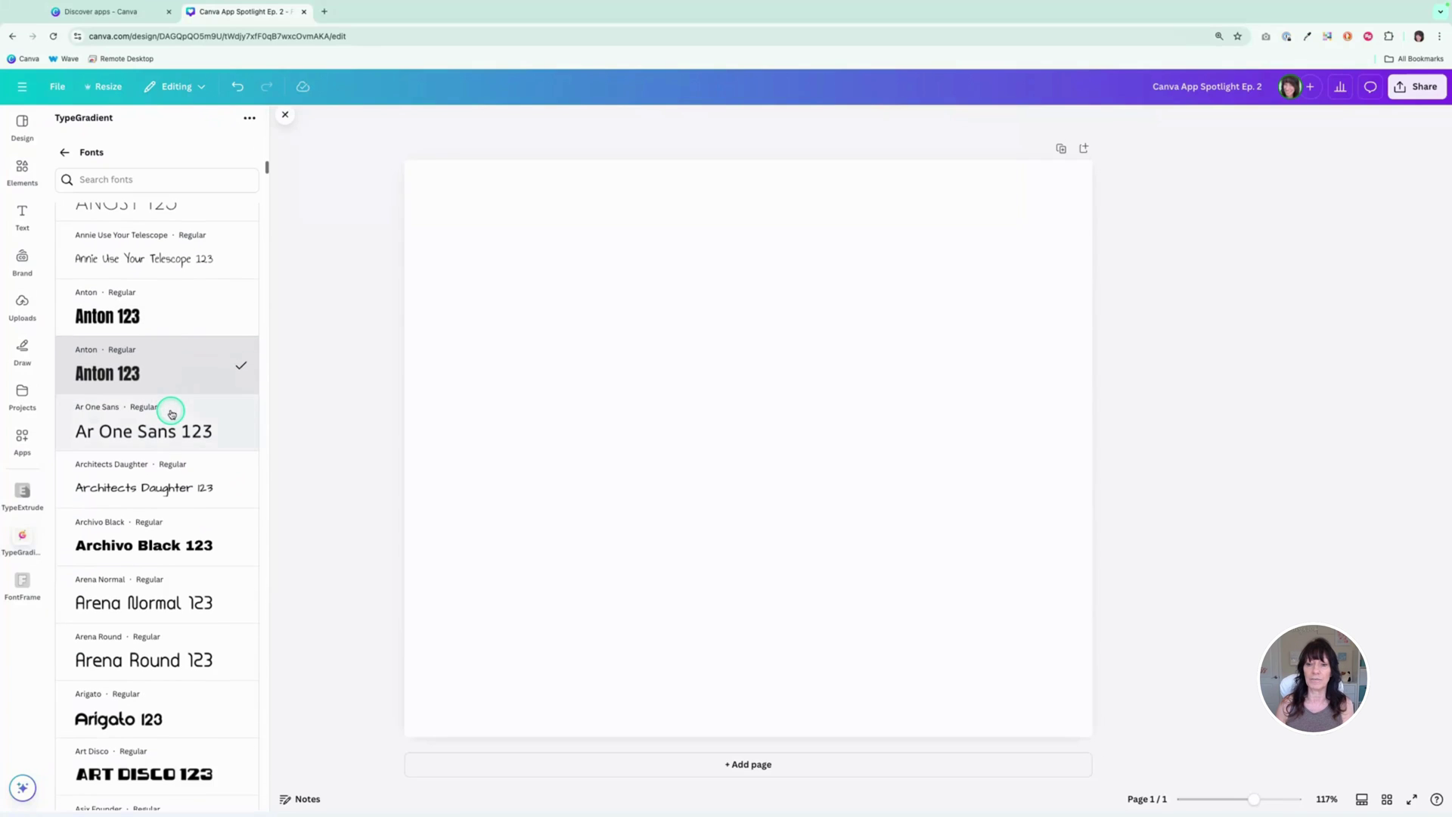
left_click(156, 547)
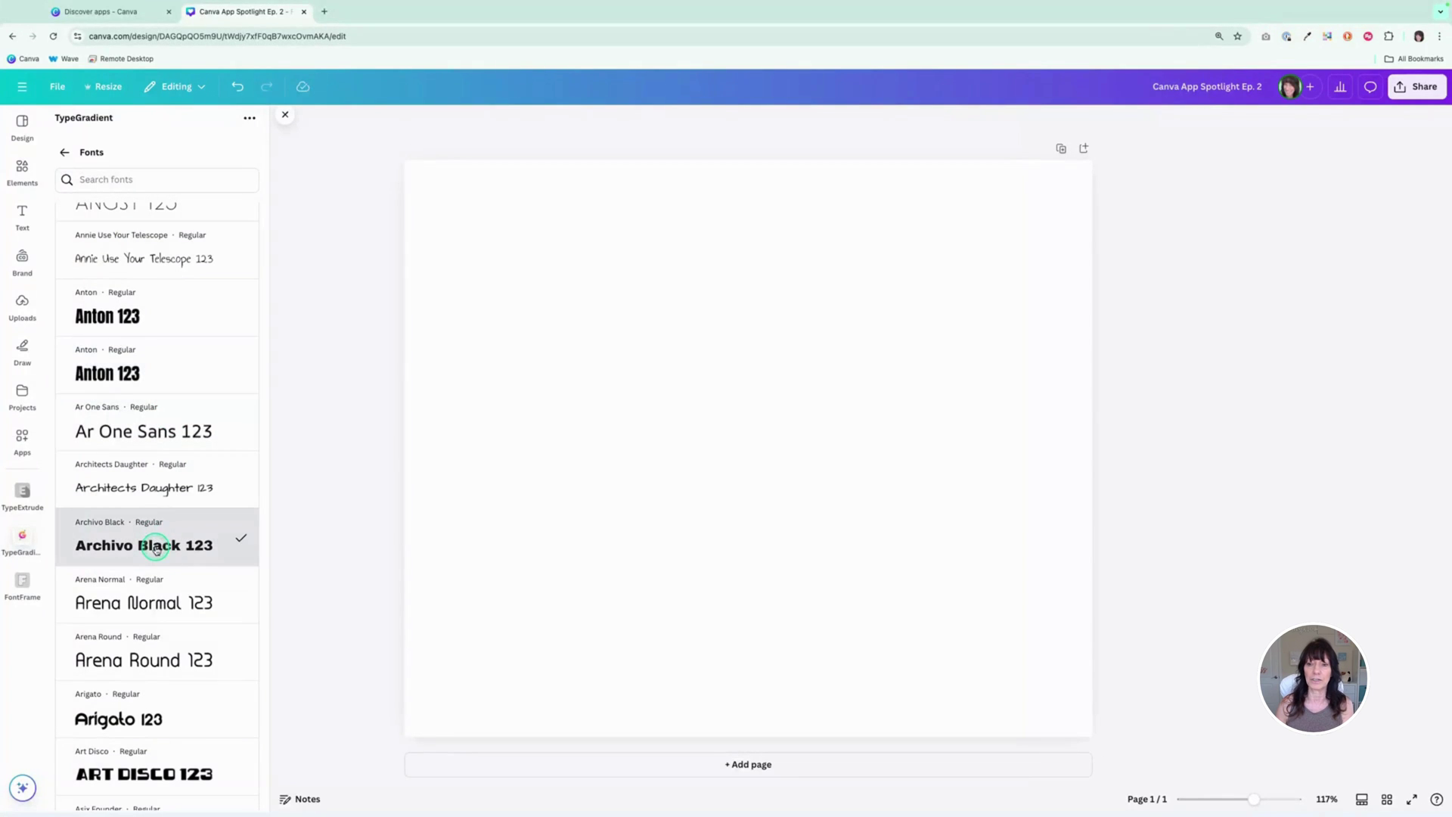
left_click(66, 154)
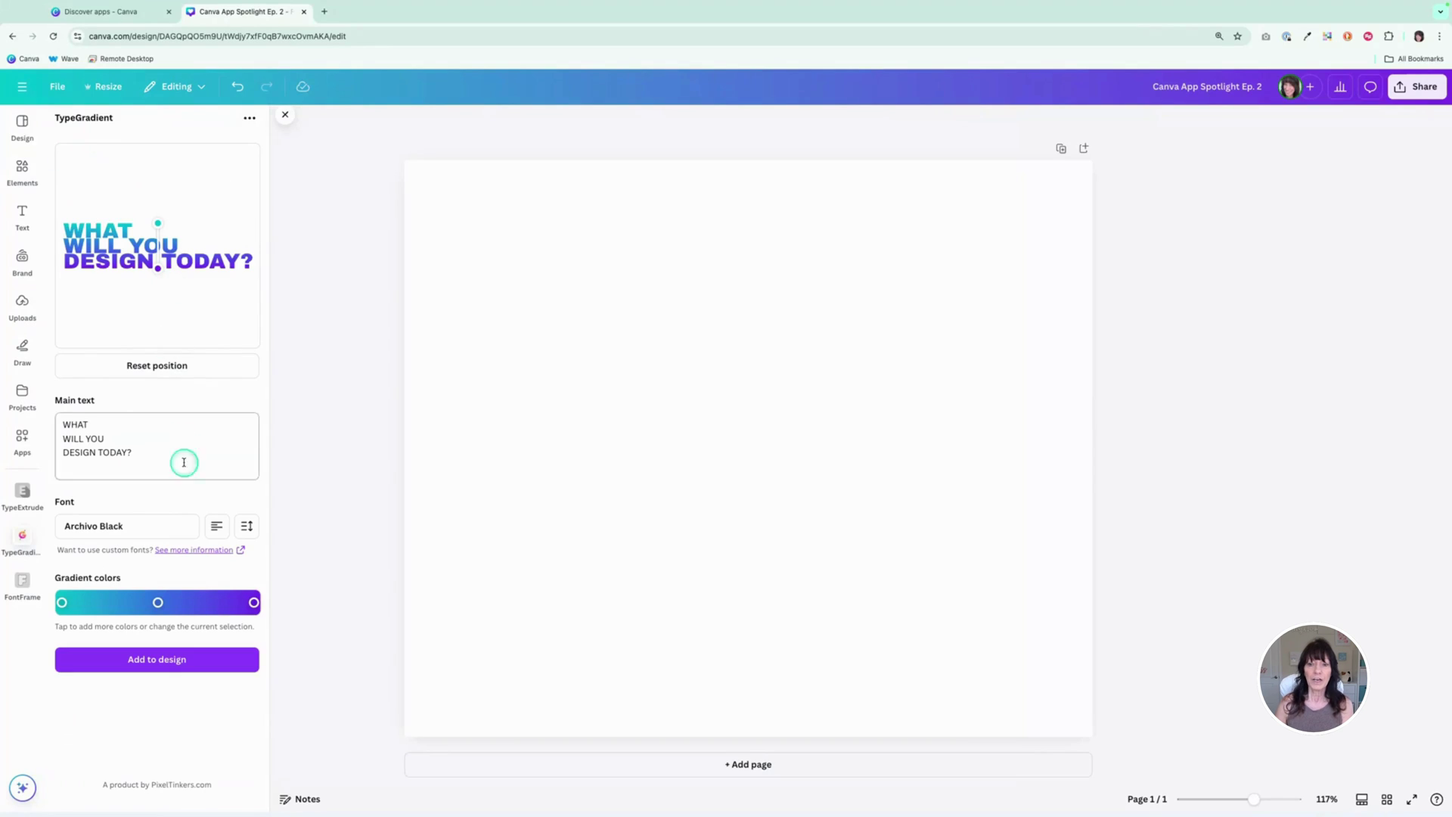
left_click(246, 525)
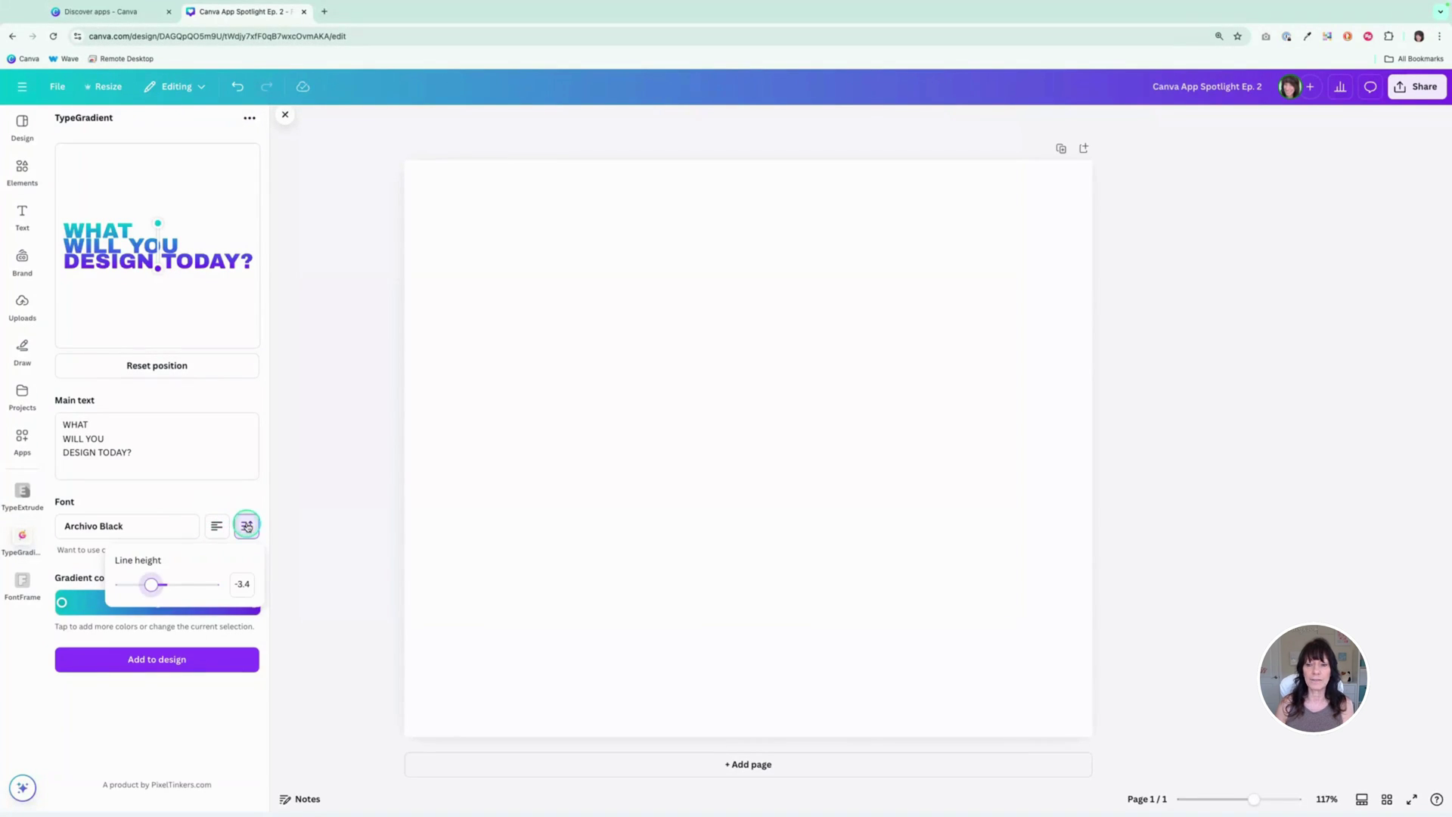
left_click_drag(159, 584, 166, 583)
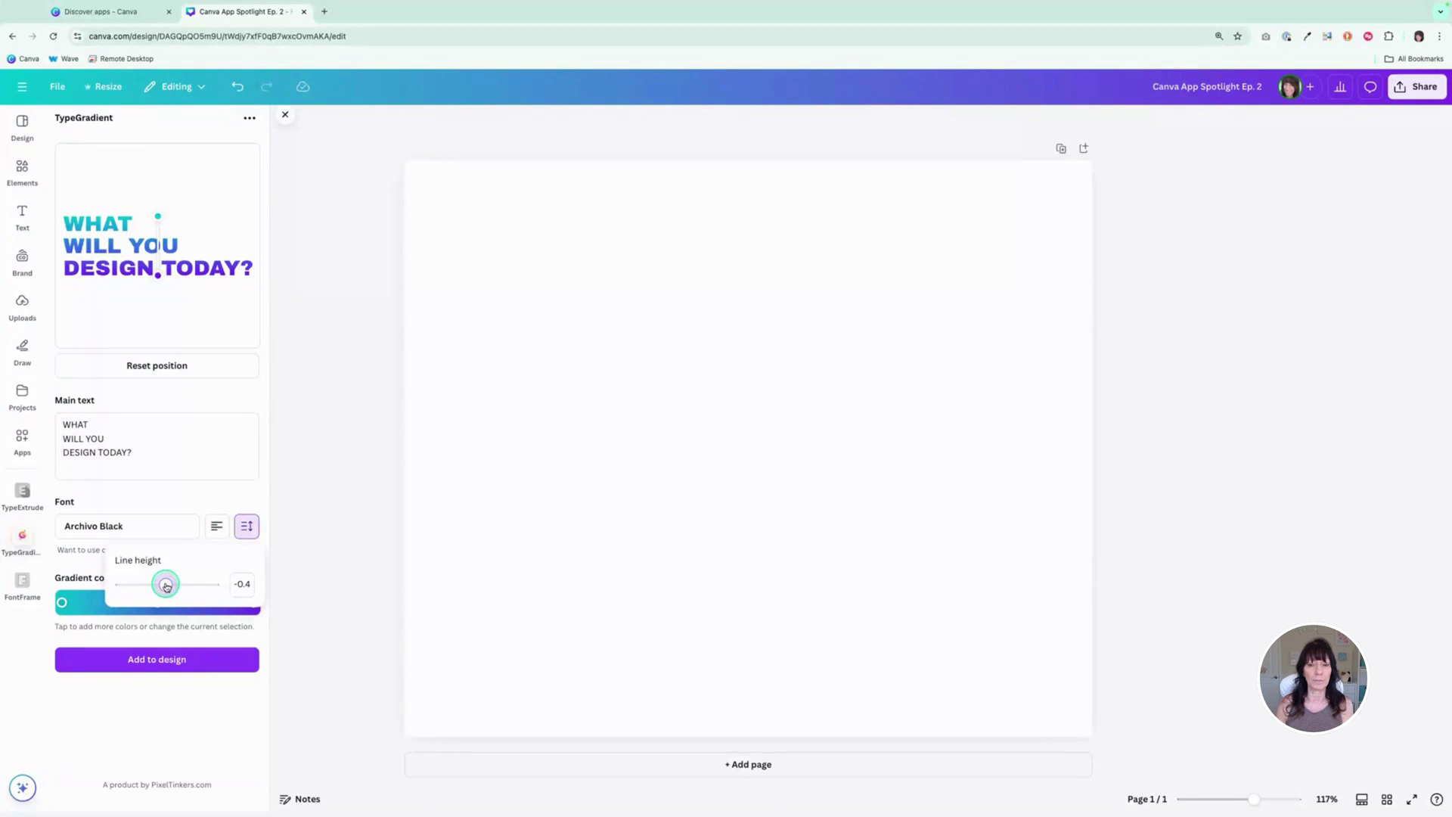
- Switch back to Anton, set line height to -2.8, and keep left alignment
left_click(146, 525)
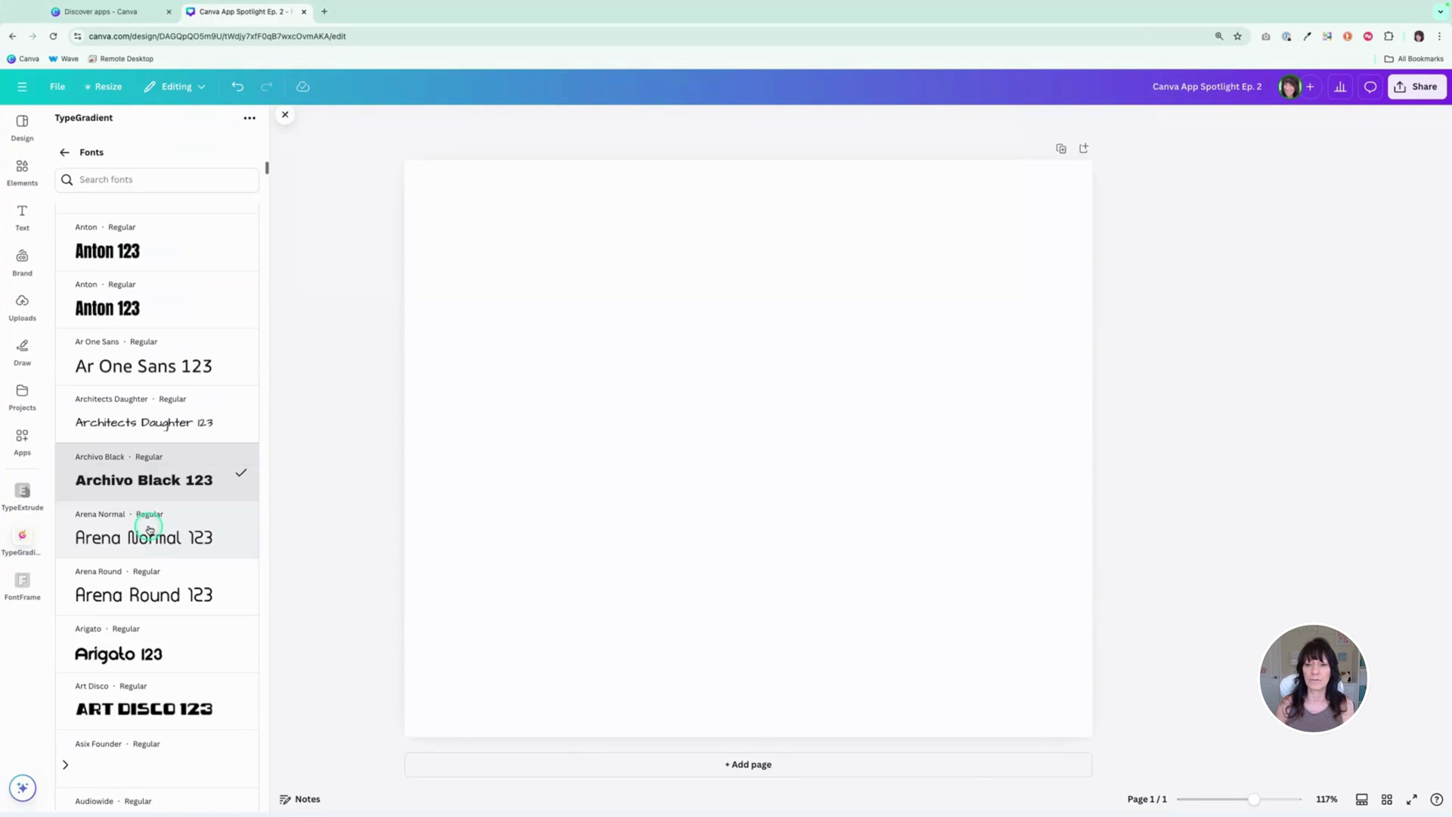
left_click(116, 242)
left_click(65, 152)
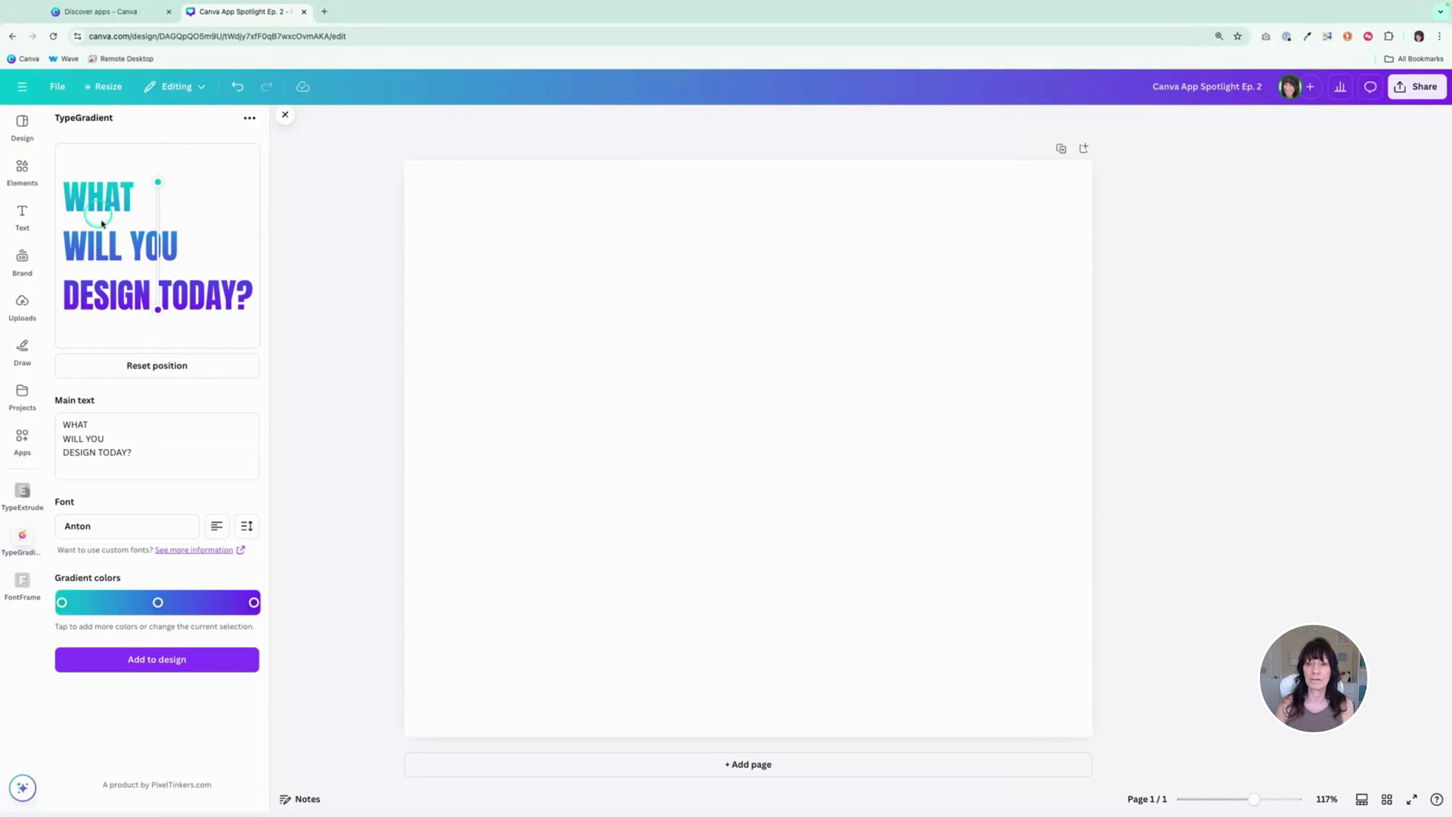
left_click(245, 530)
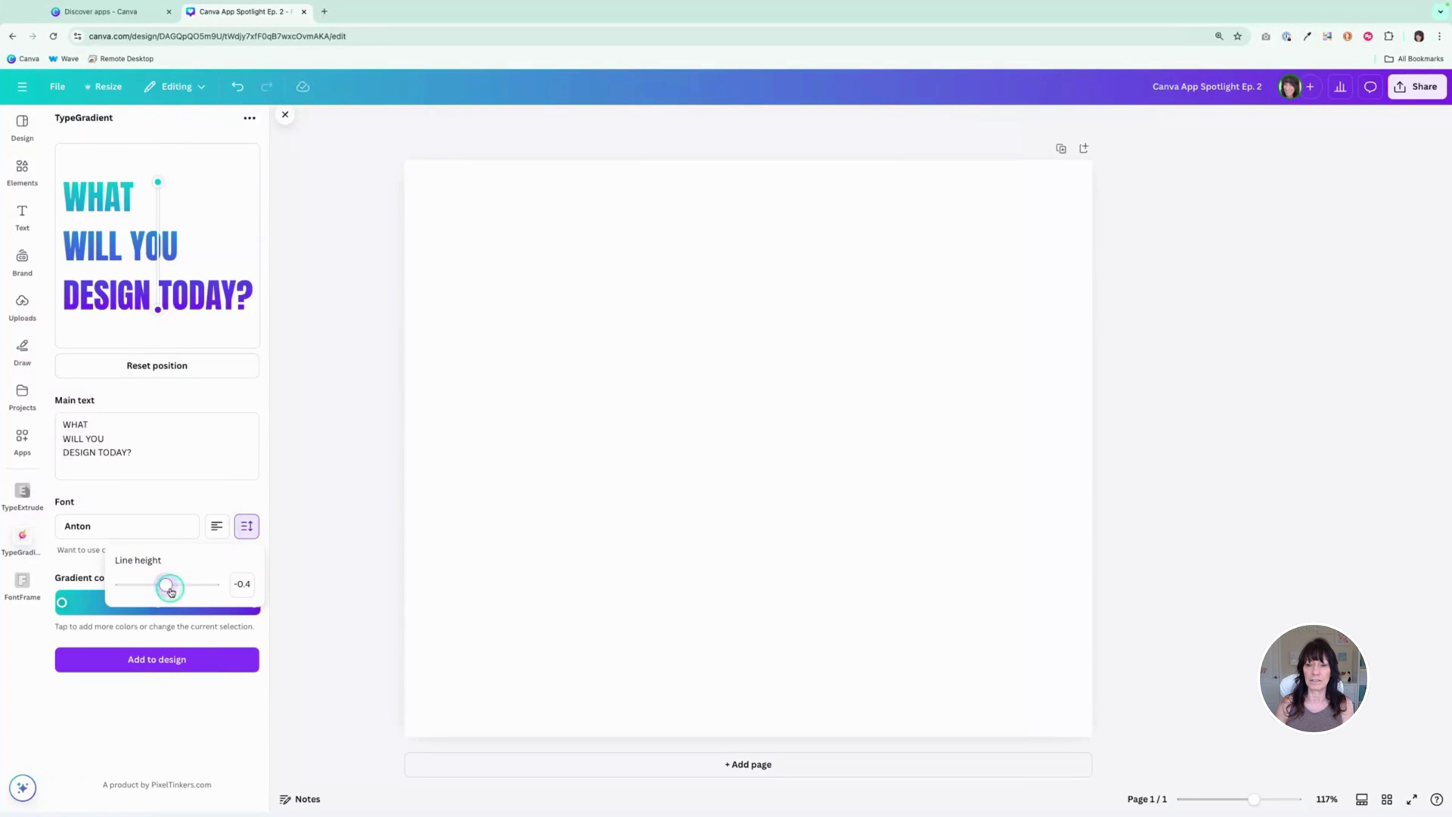
left_click_drag(166, 584, 154, 585)
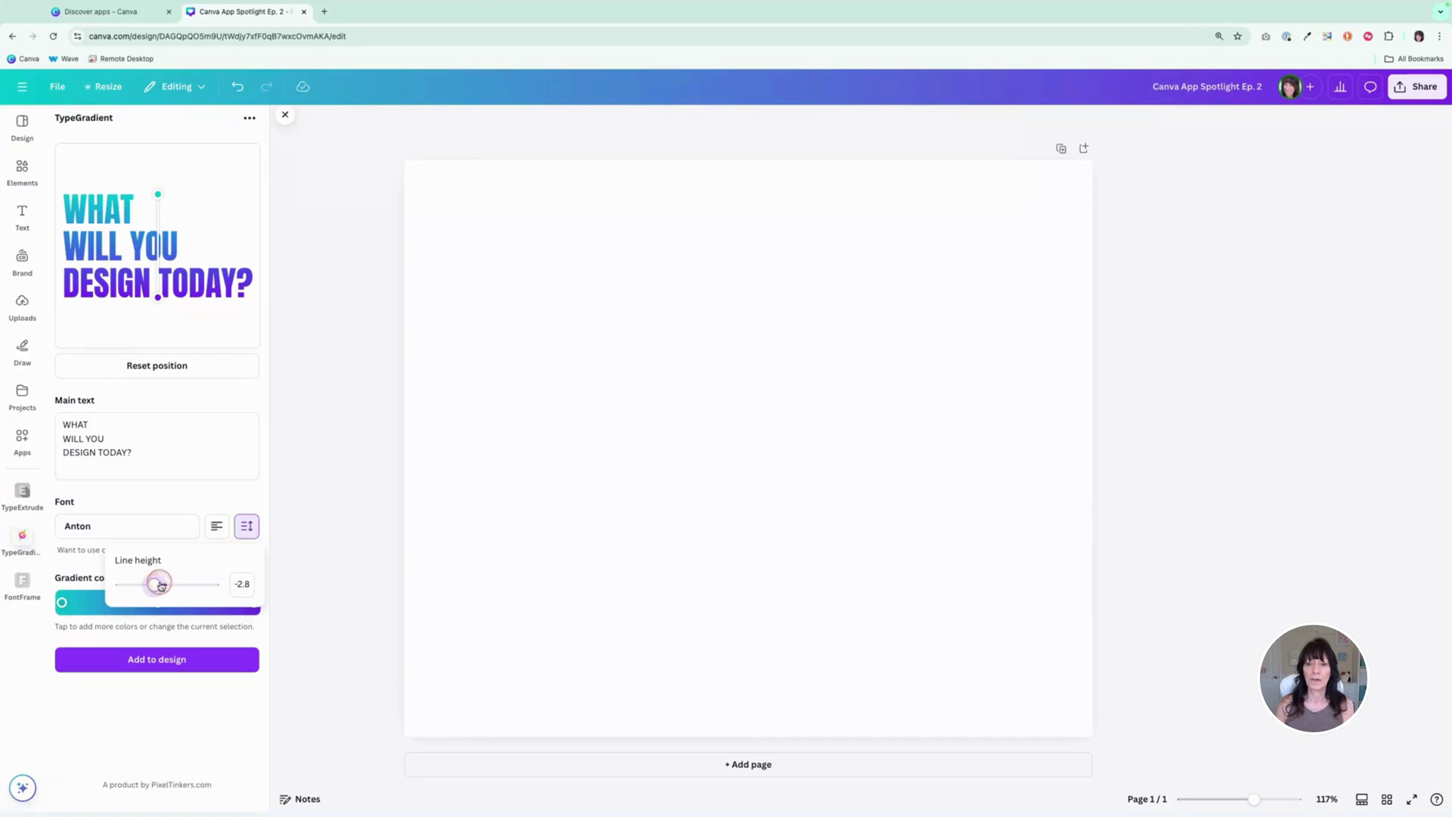
left_click(217, 528)
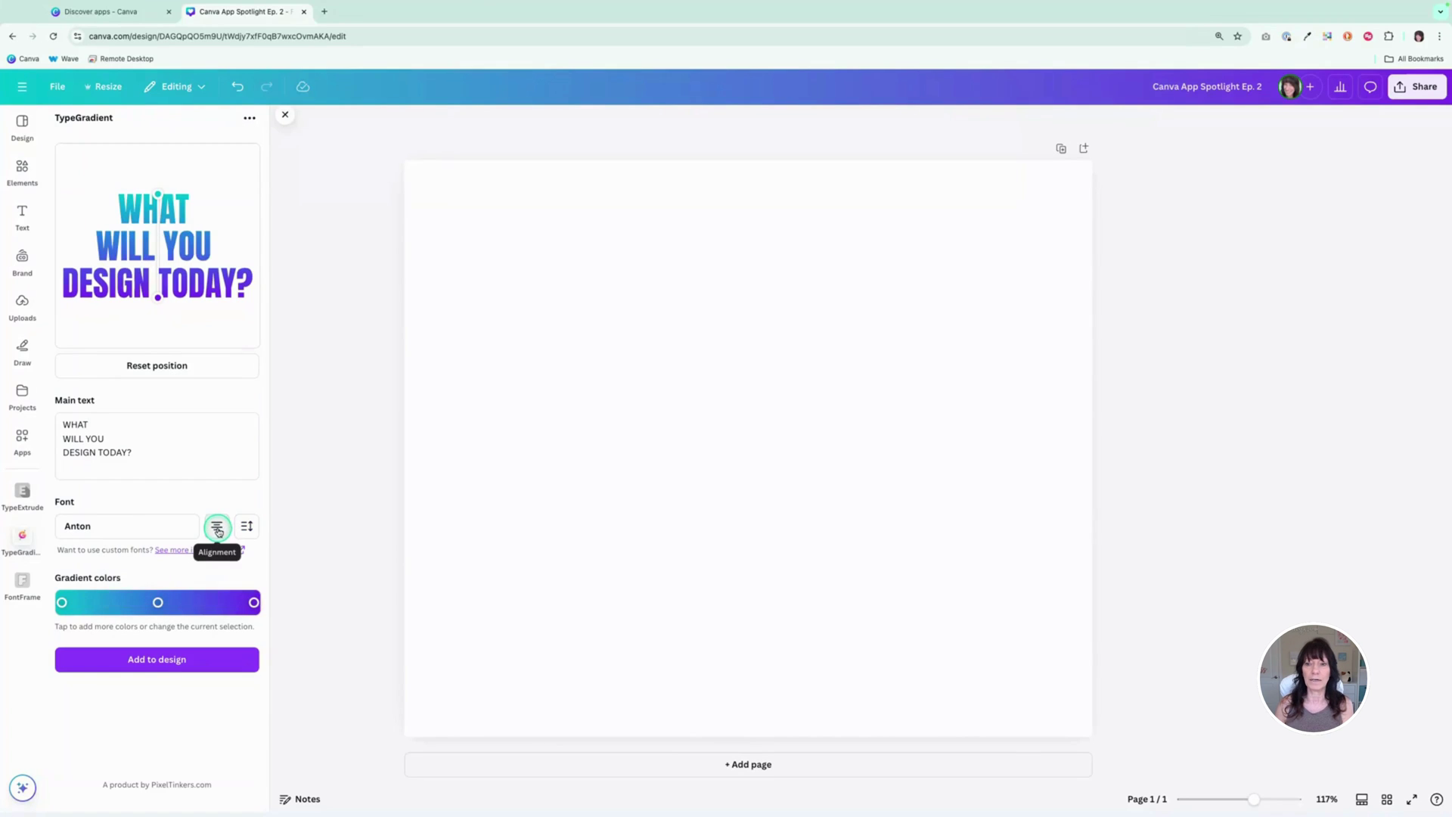
left_click(217, 528)
left_click(217, 528)
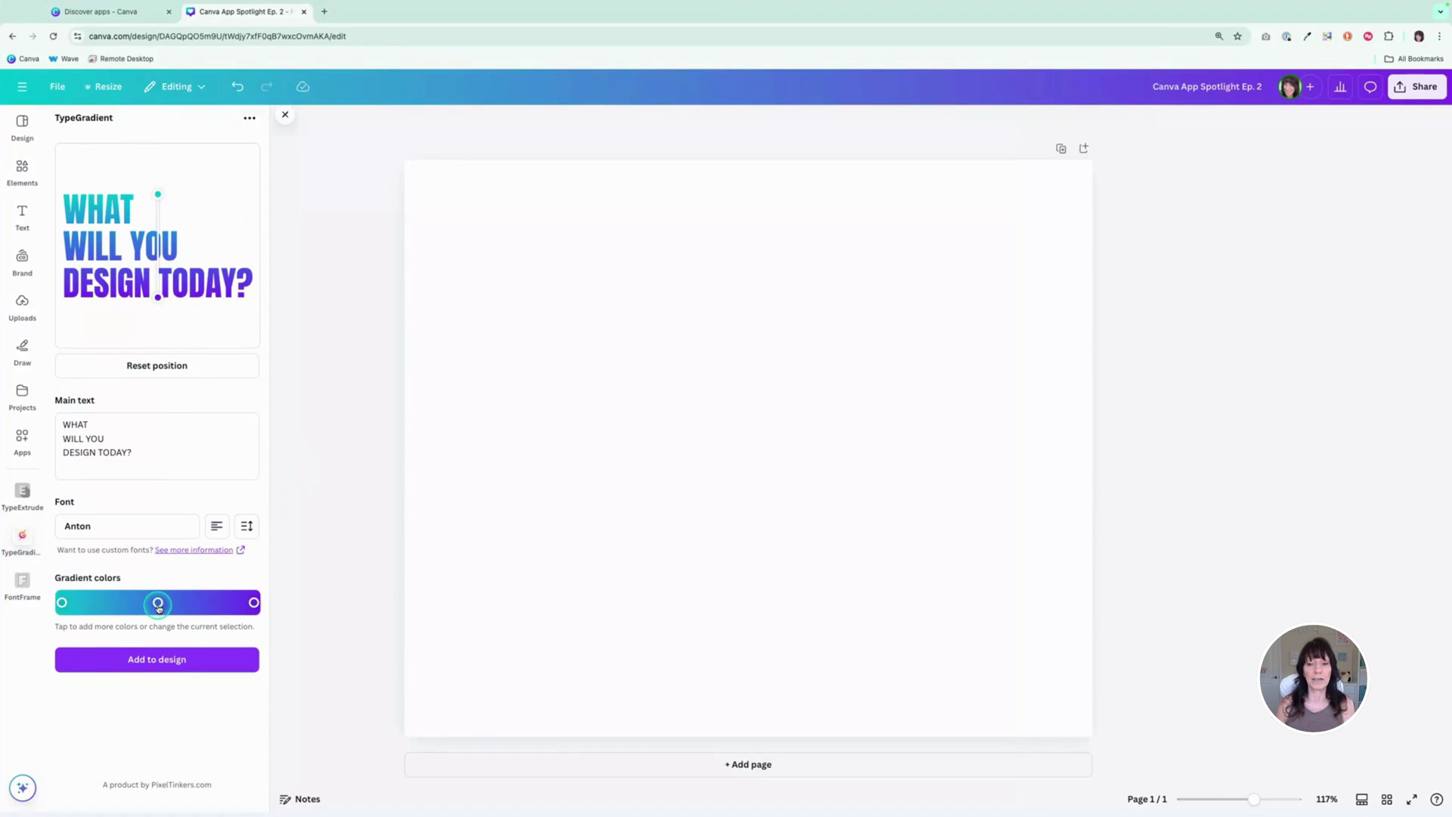
- Place the gradient handles level beside WILL YOU so cyan fades to purple left-to-right
mouse_move(162, 200)
left_mouse_down()
mouse_move(158, 284)
mouse_move(155, 176)
left_mouse_up()
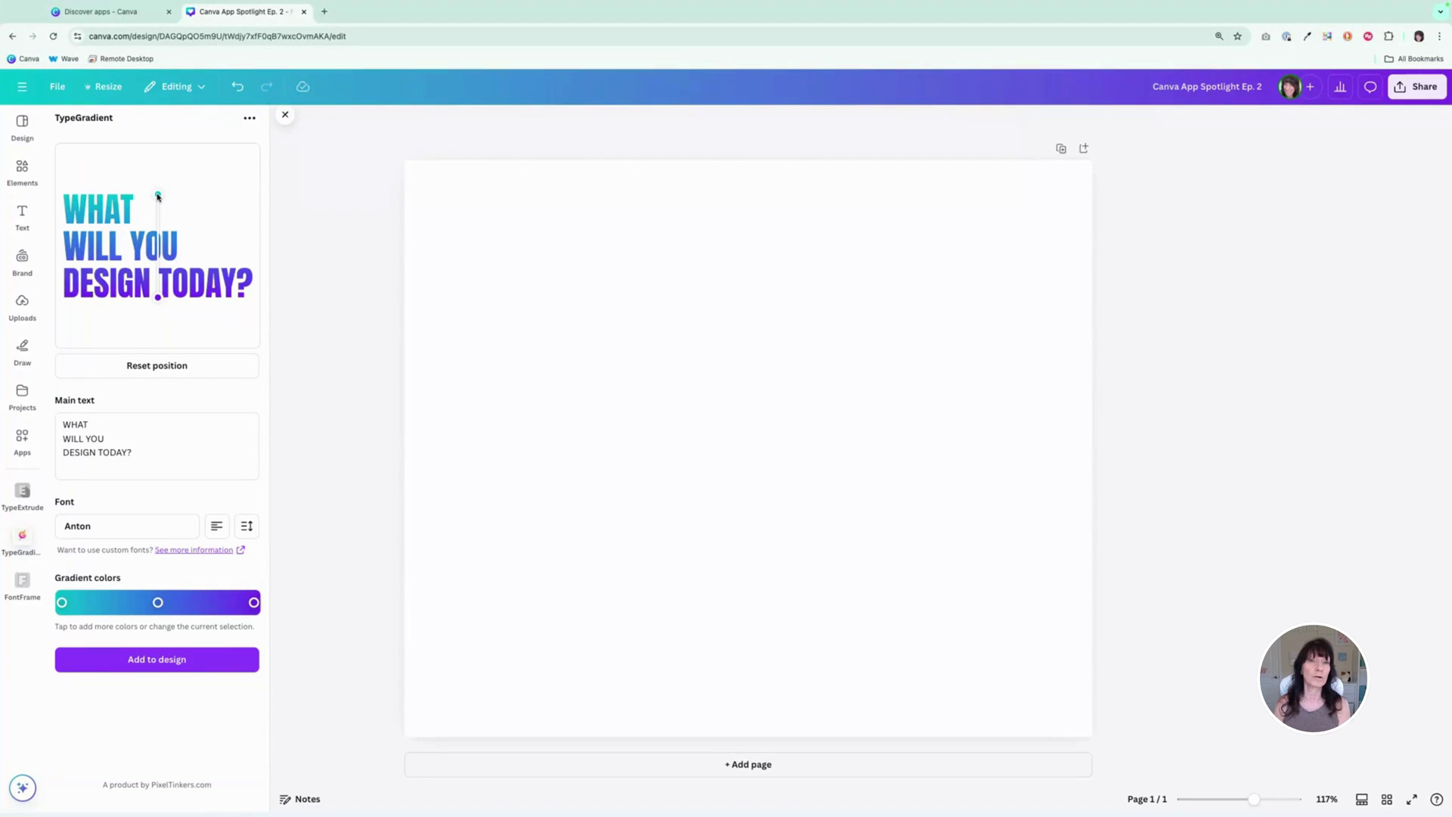
left_click_drag(158, 196, 65, 194)
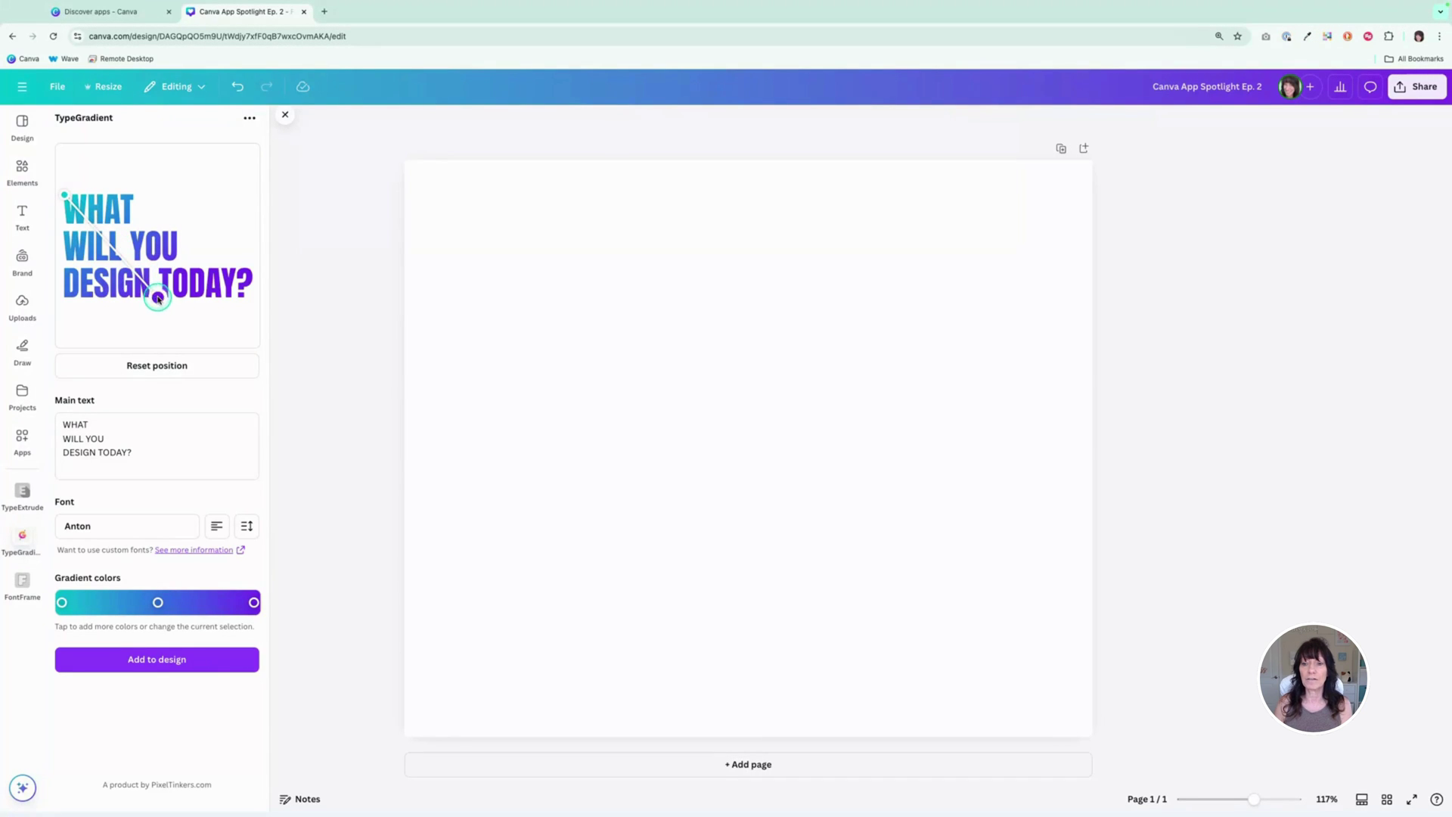
left_click_drag(158, 297, 248, 301)
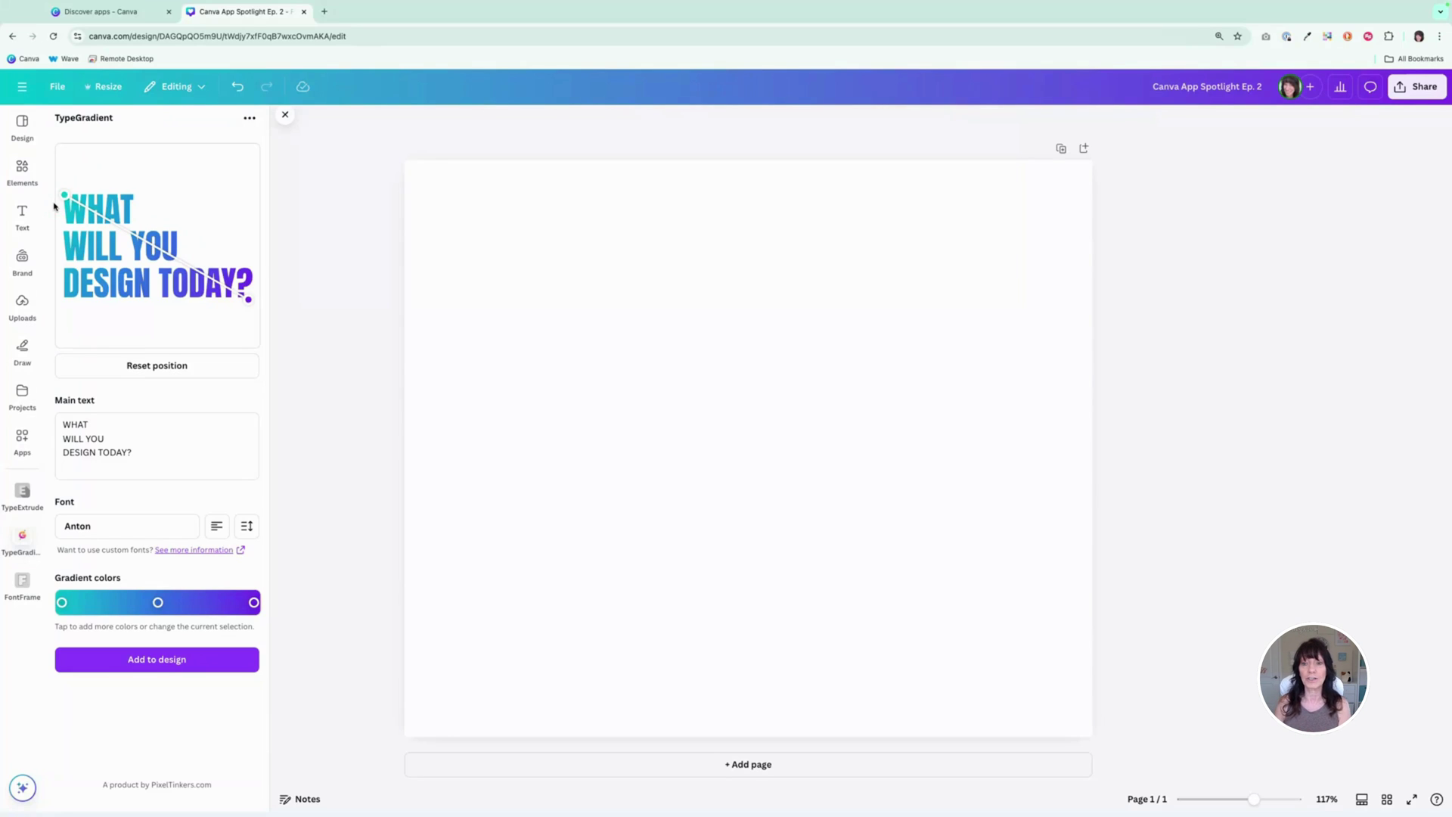
left_click_drag(65, 195, 68, 254)
left_click_drag(248, 291, 251, 257)
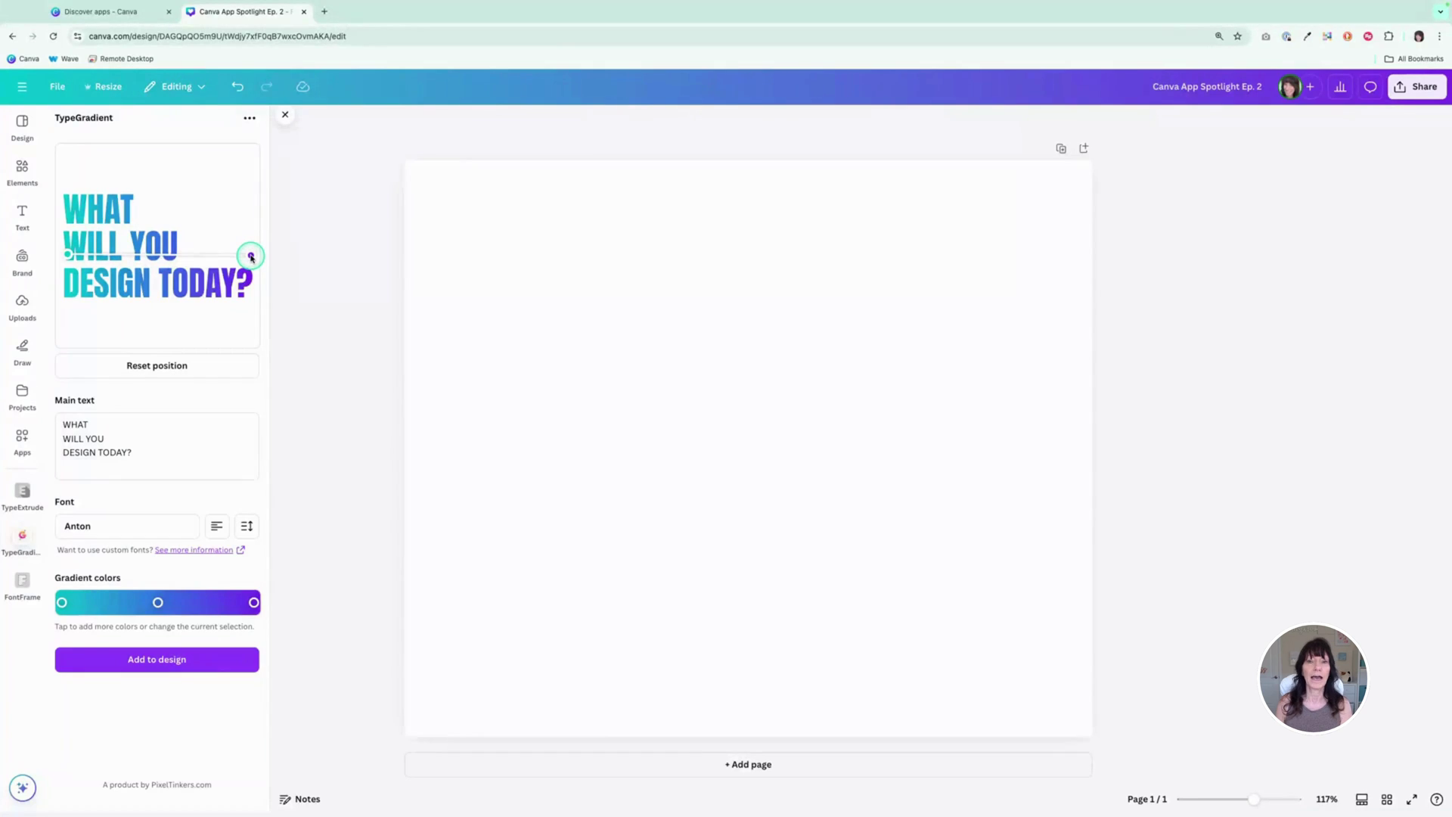
- Make the first gradient stop yellow-green and the end stop deeper purple, then add the headline
left_click(63, 603)
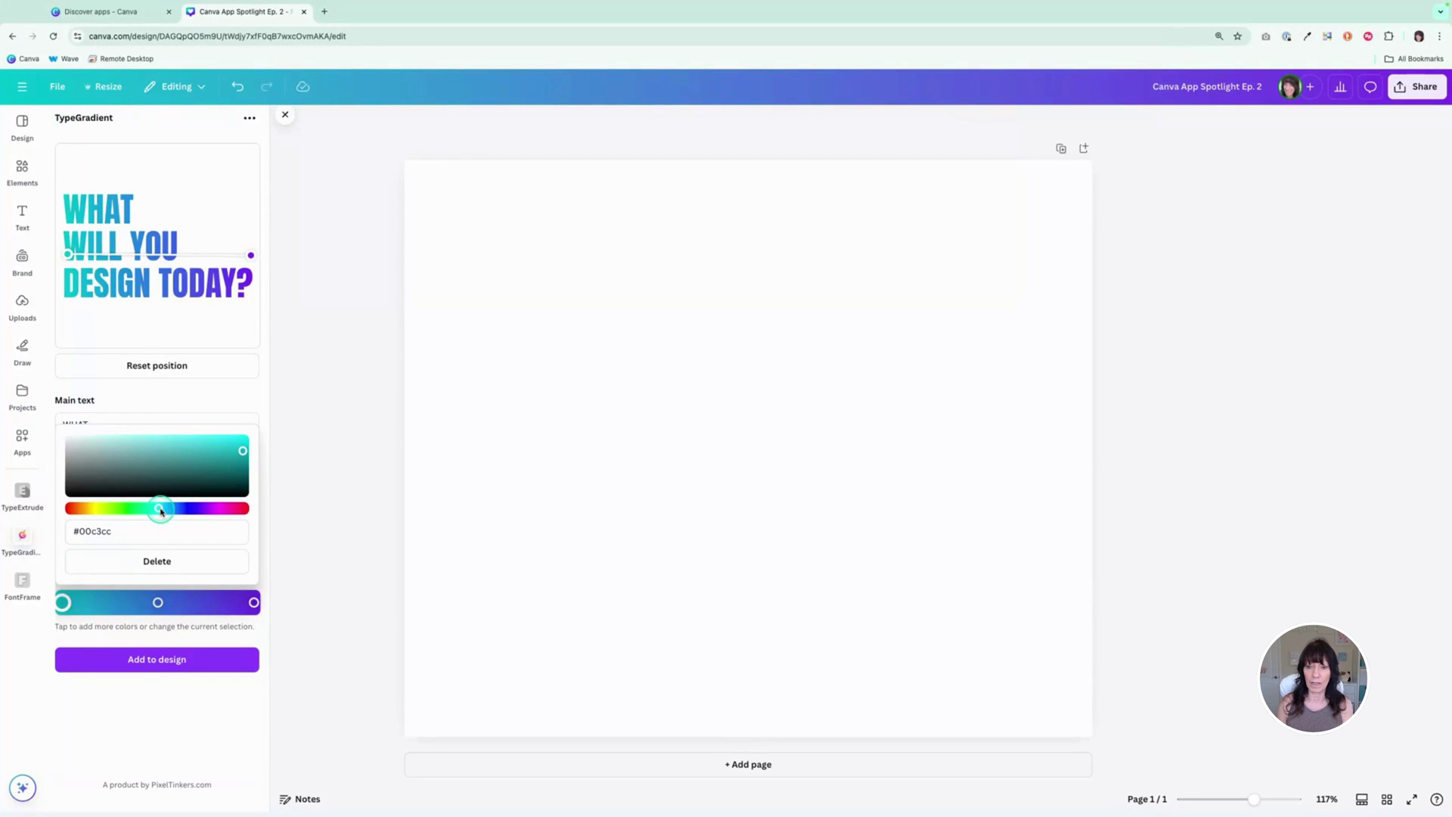
left_click_drag(159, 508, 118, 508)
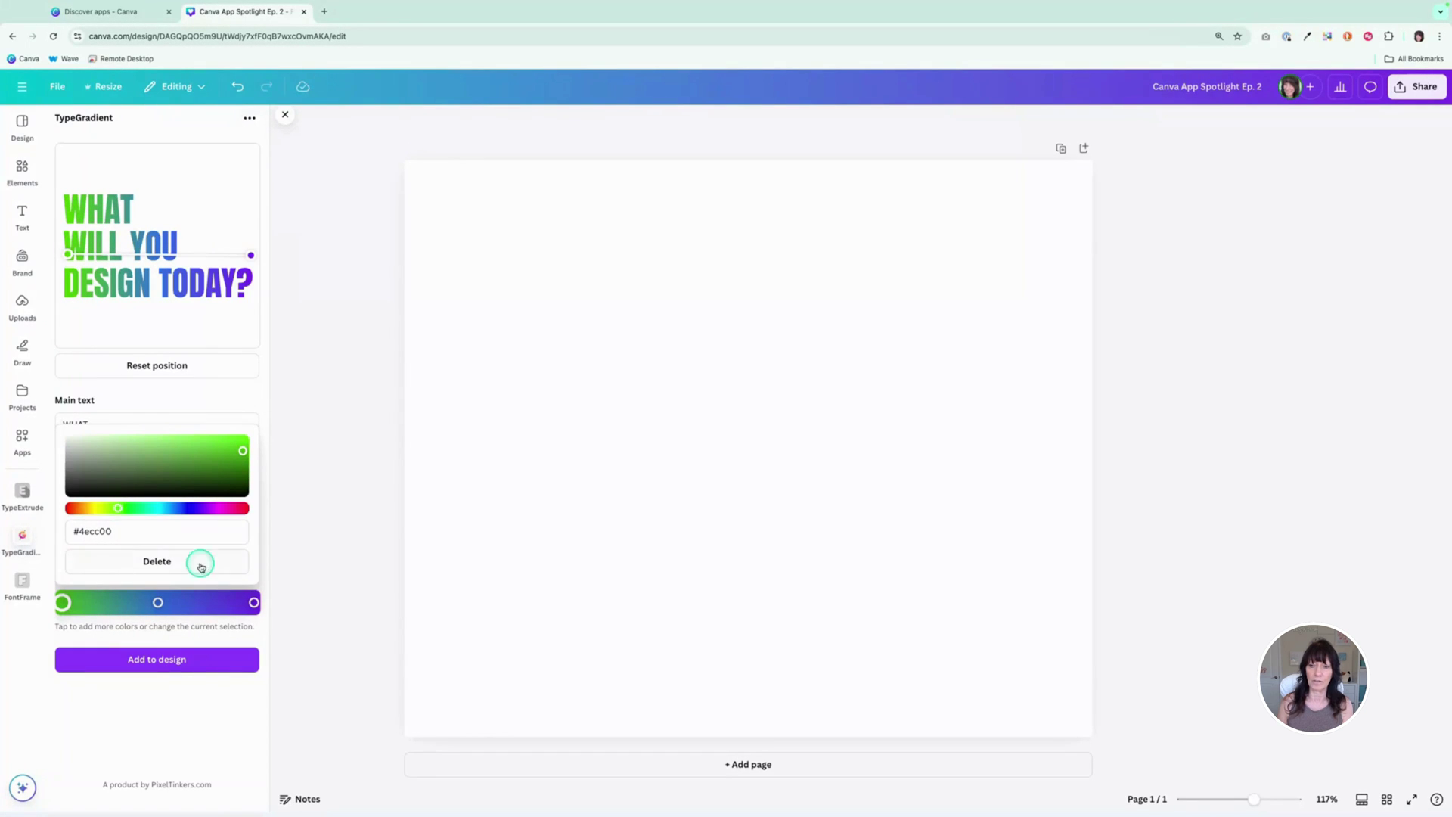
left_click(158, 603)
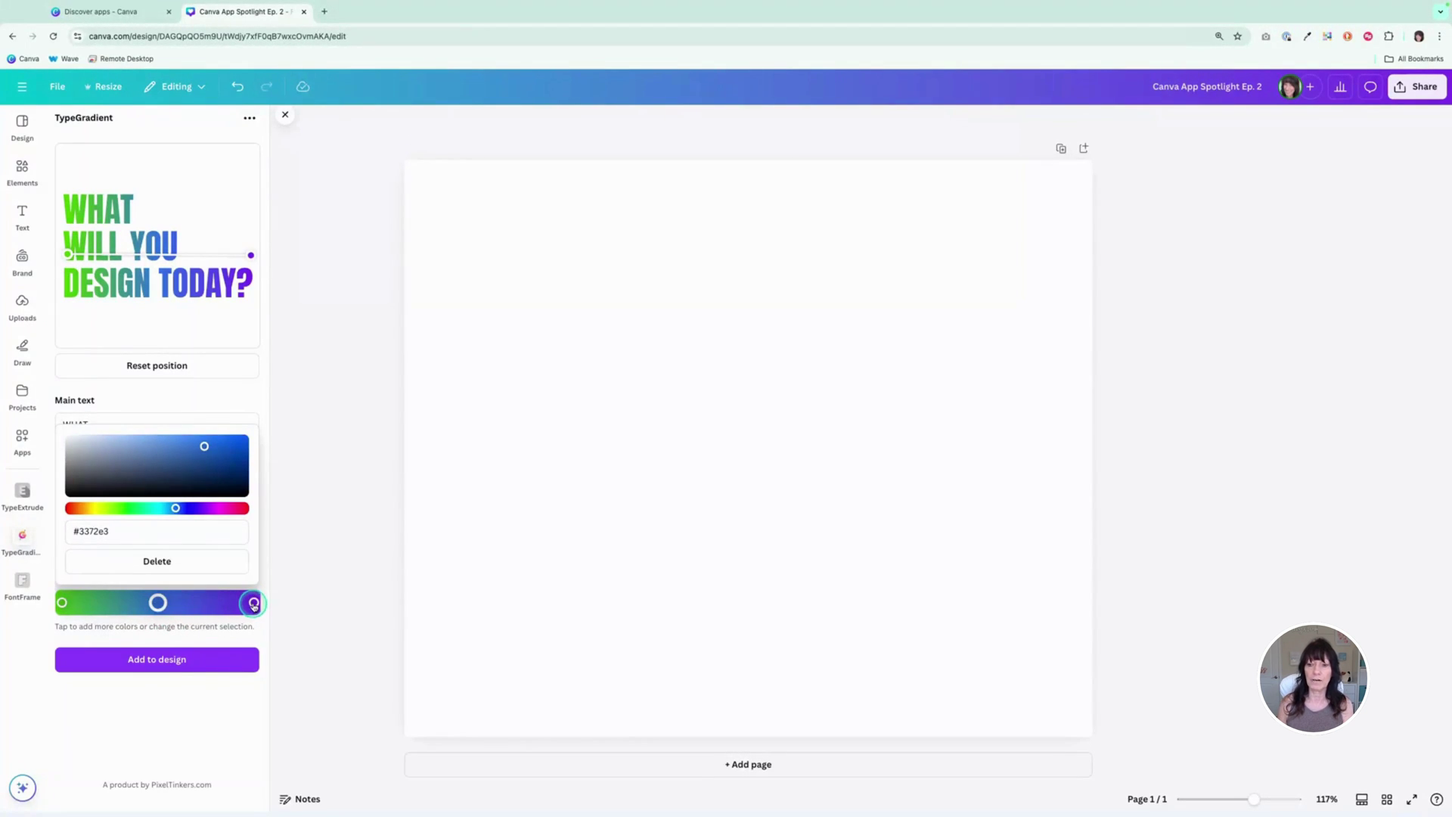
left_click(253, 602)
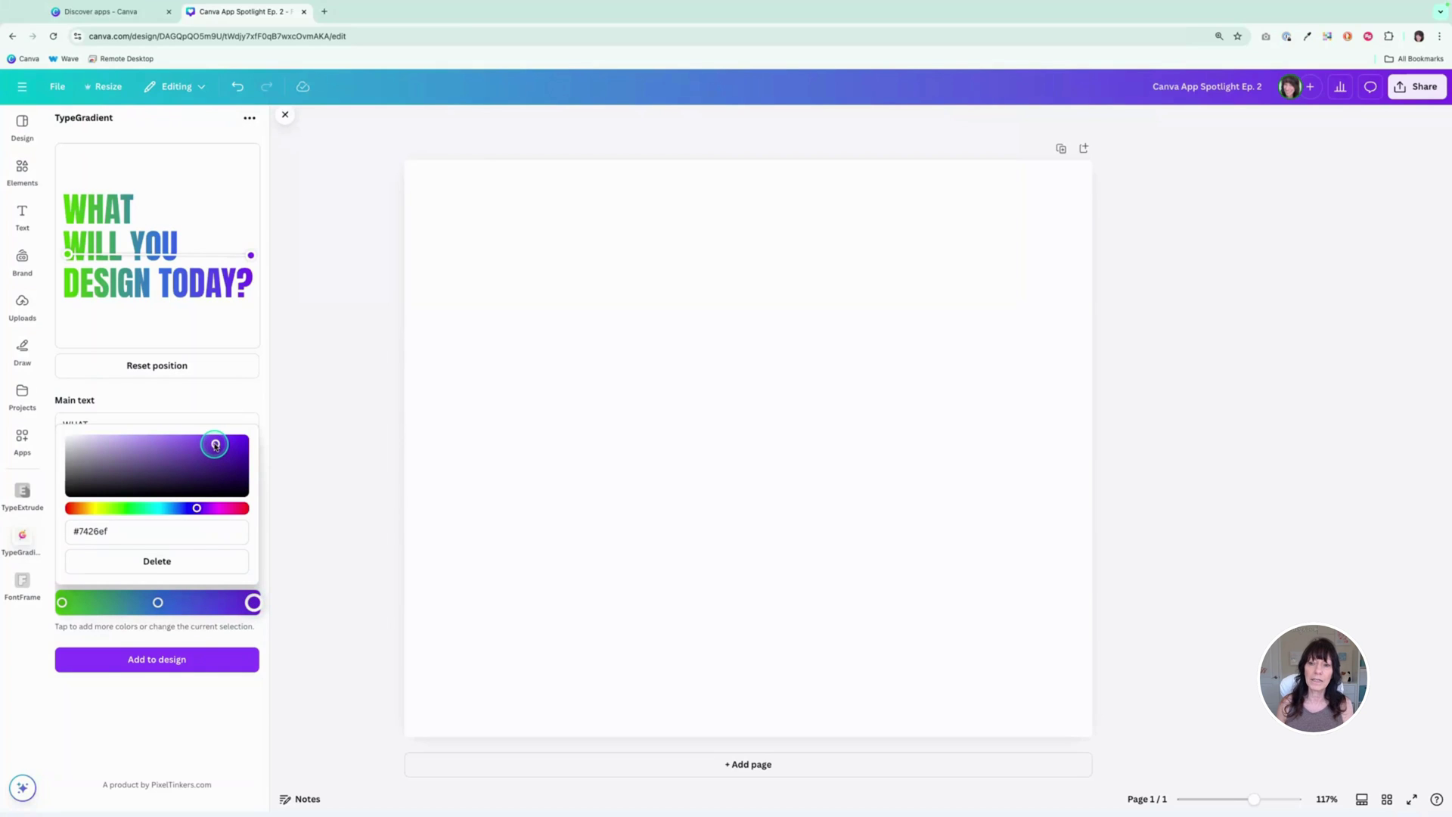
left_click_drag(216, 445, 241, 451)
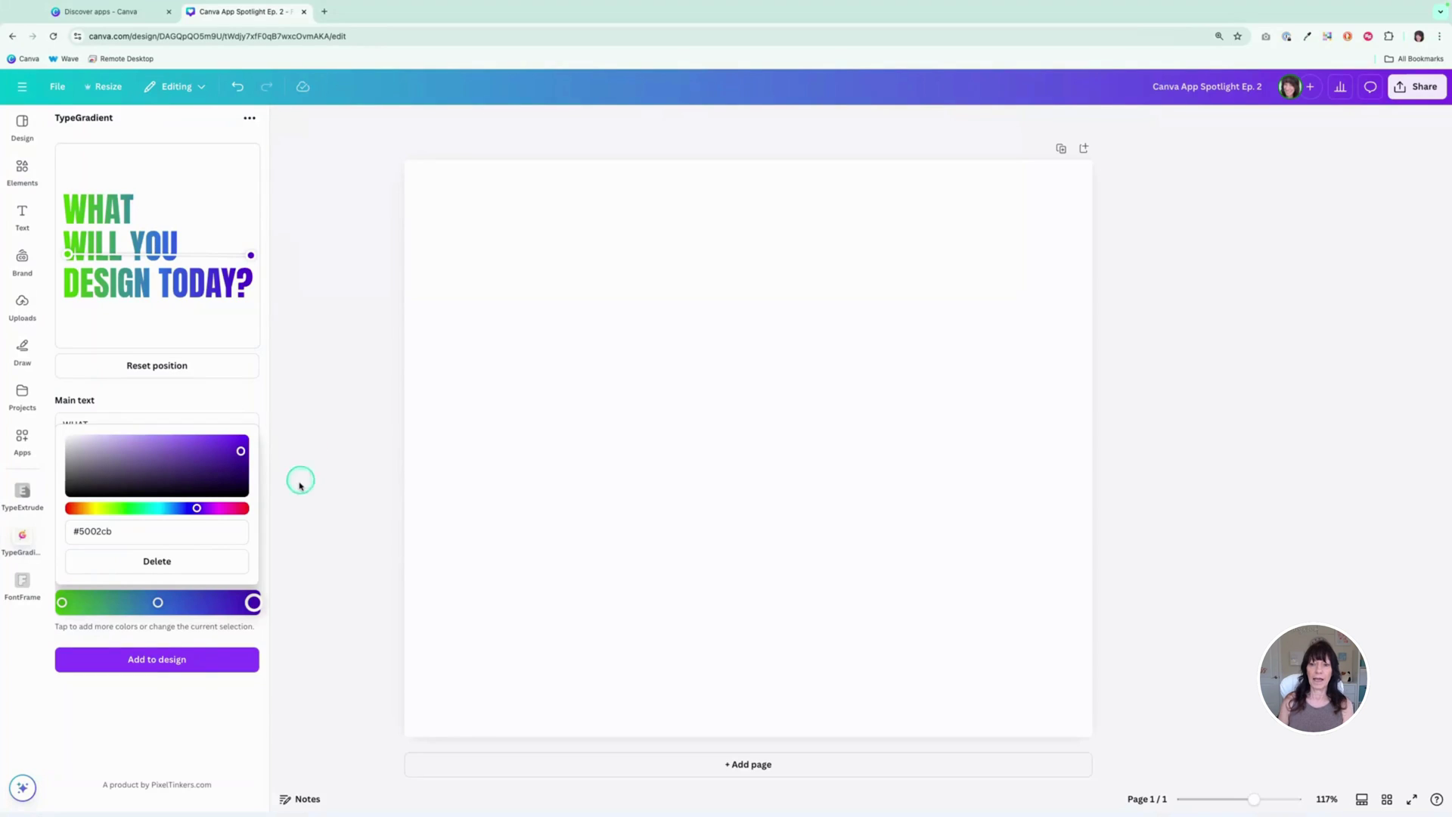
left_click(149, 661)
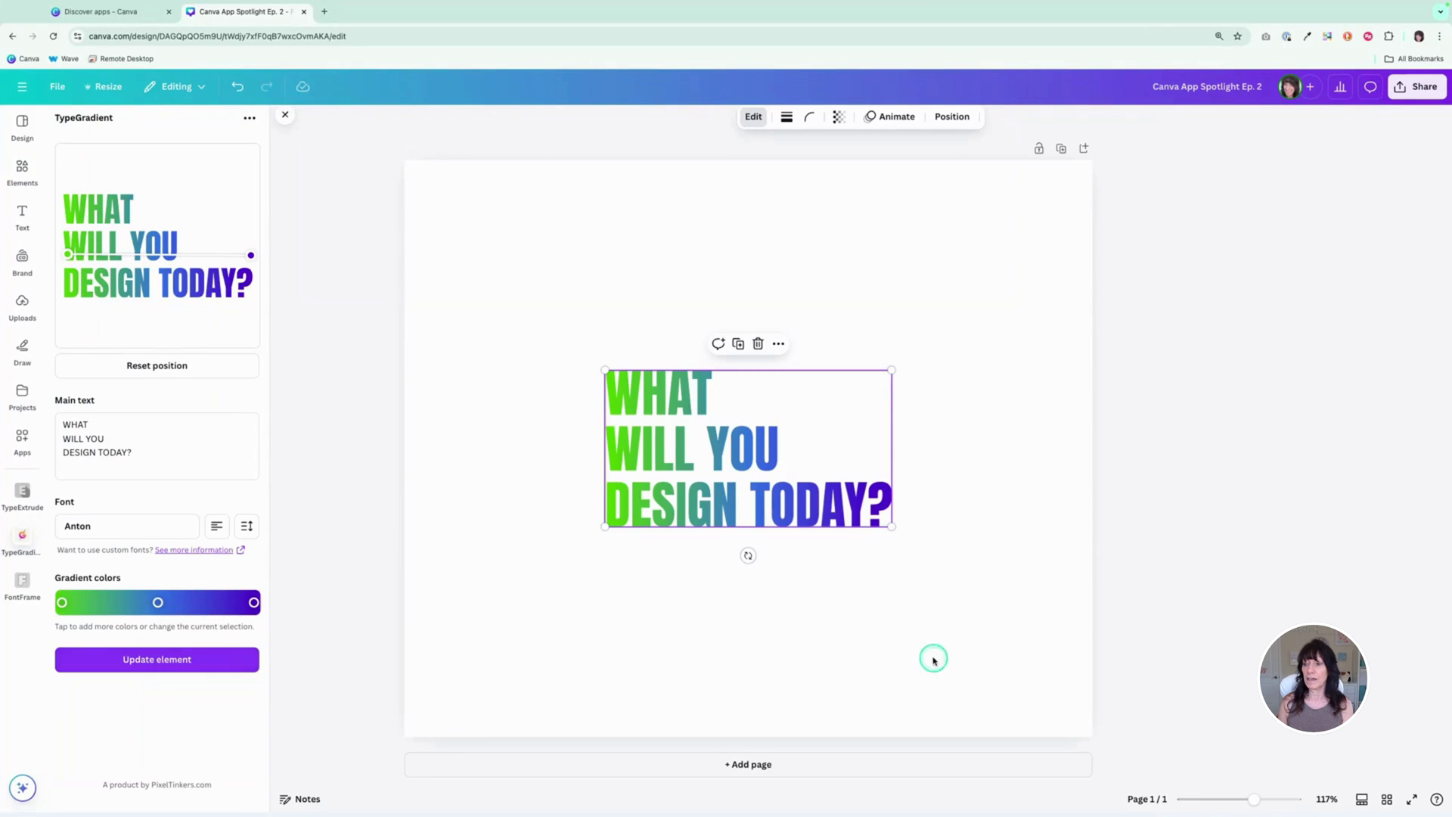
- Enlarge the 'WHAT WILL YOU DESIGN TODAY?' headline and drag it up the centre guide
left_click_drag(888, 523, 962, 612)
left_click_drag(551, 363, 551, 244)
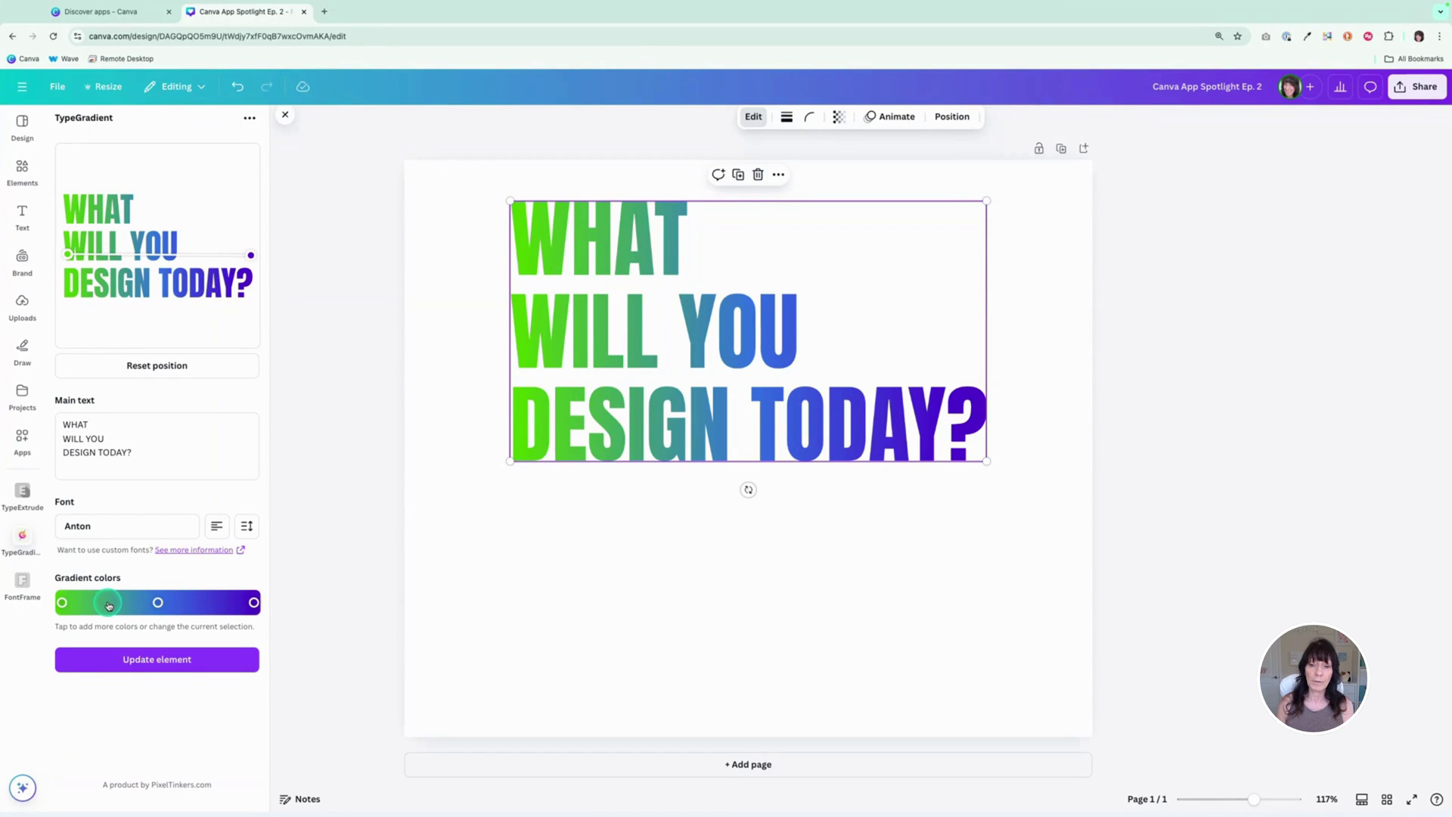
- Add red and green gradient stops, update the headline, then delete the #7fde35 stop
left_click(109, 603)
left_click_drag(150, 507, 75, 508)
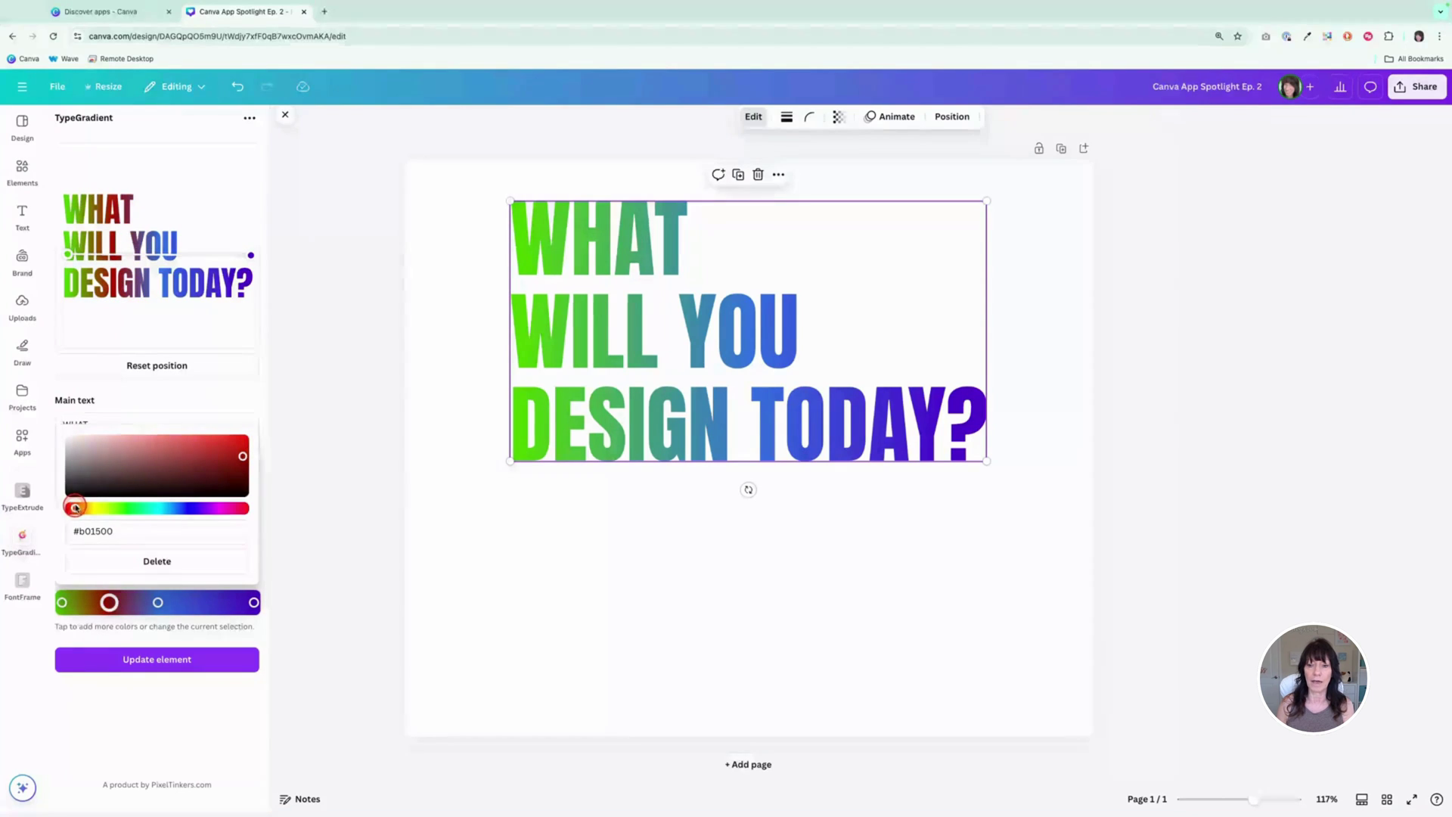
left_click(203, 602)
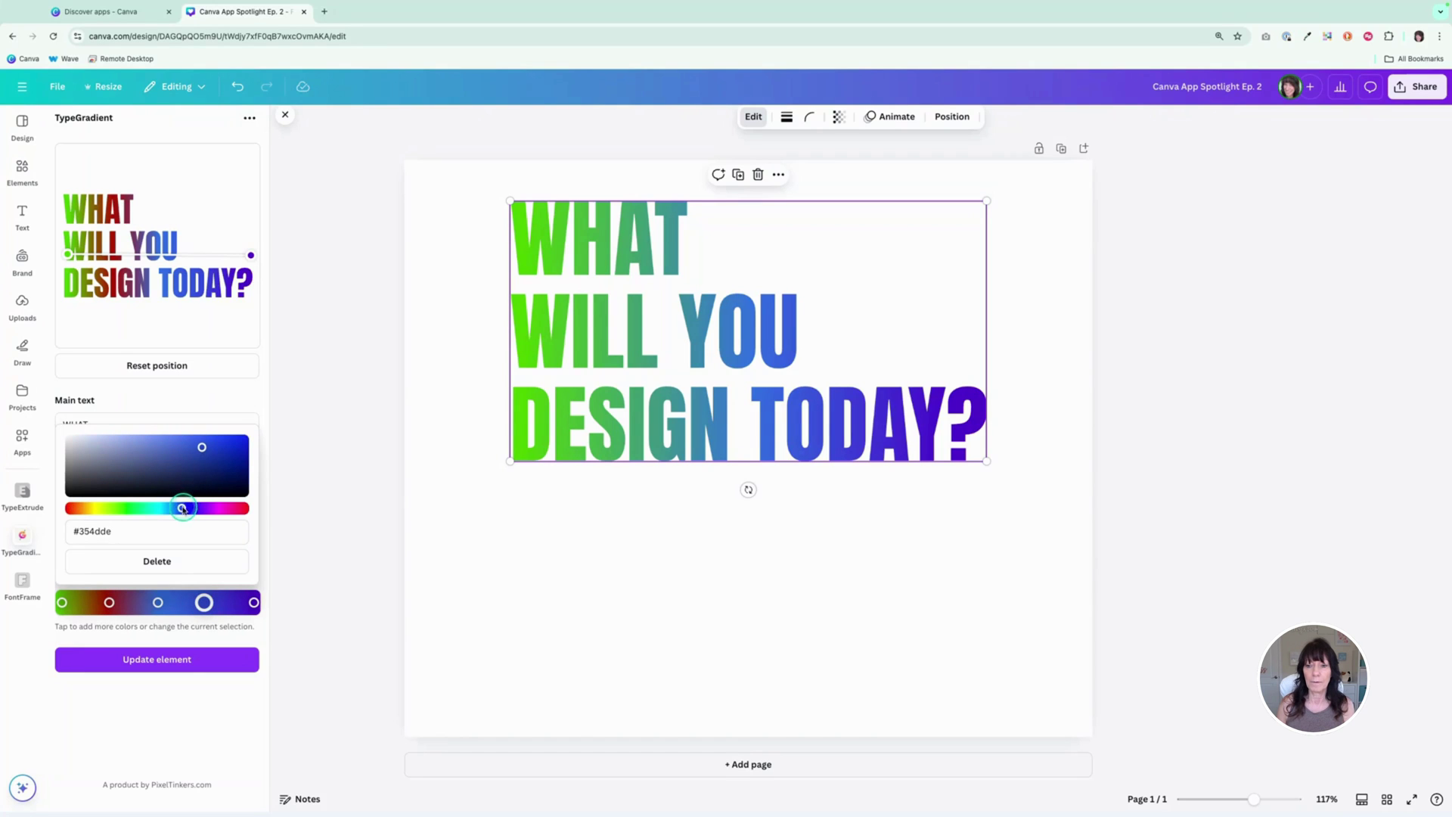
left_click_drag(179, 507, 116, 508)
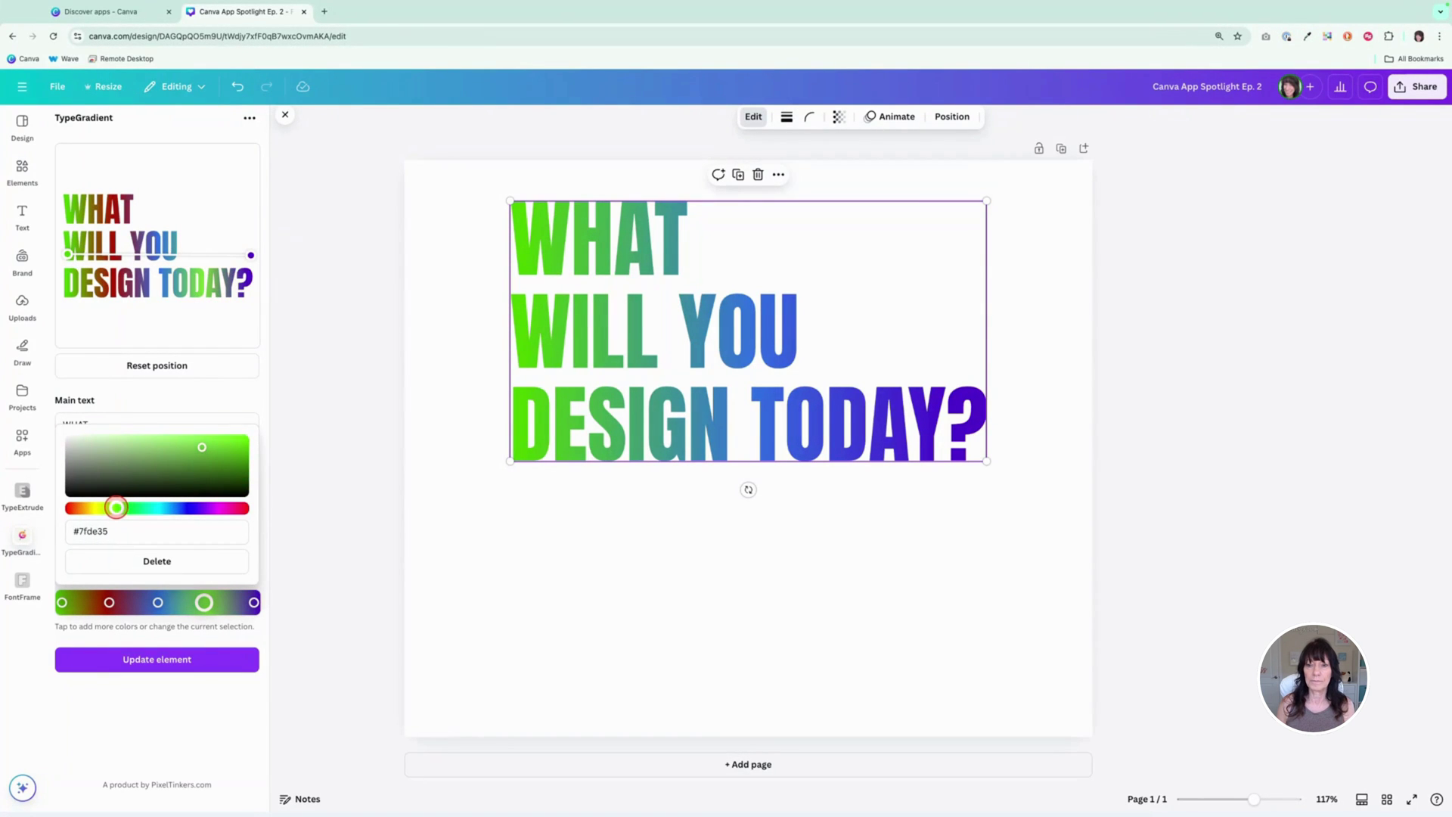
left_click(211, 665)
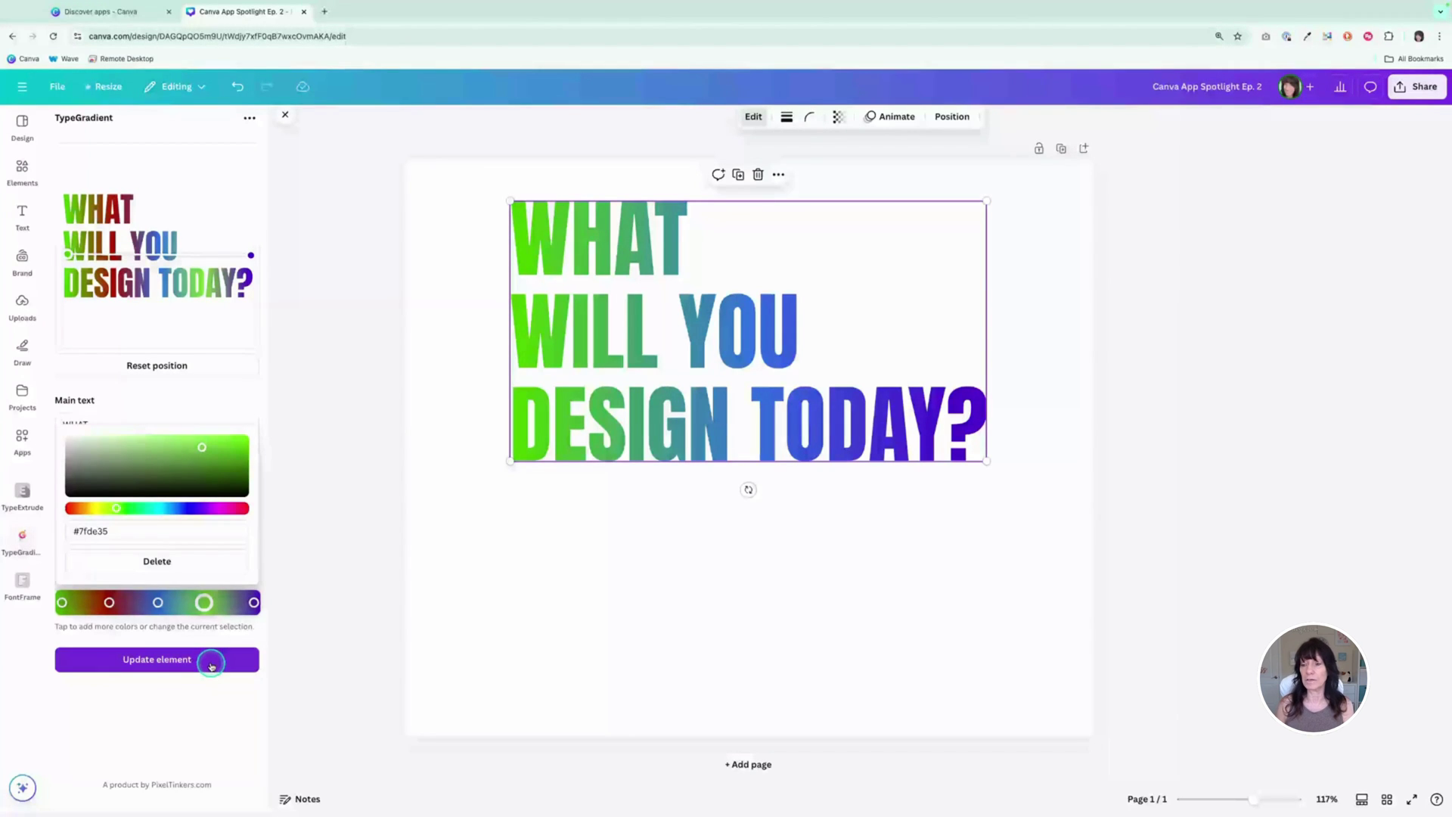
left_click(211, 662)
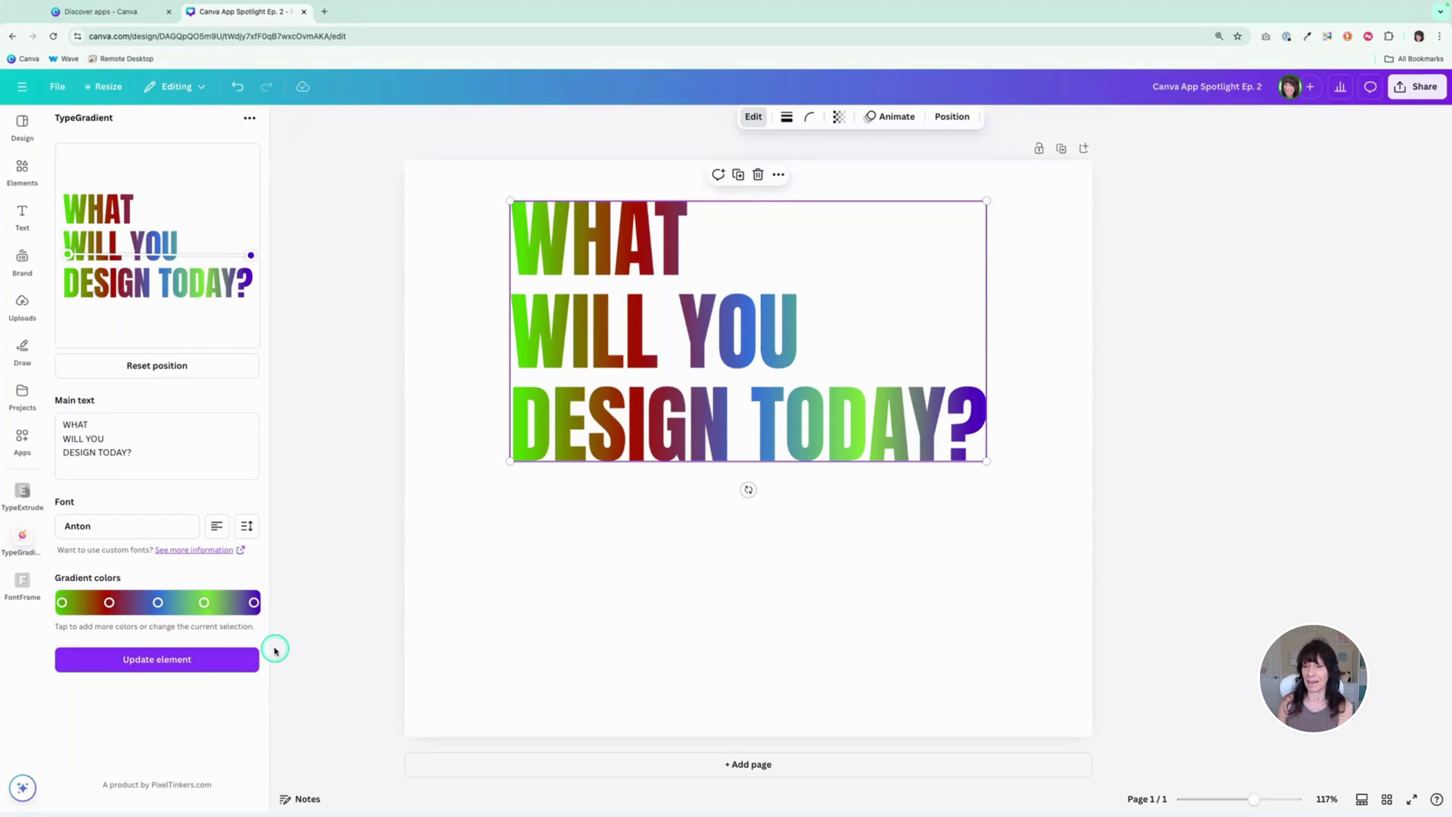
left_click(204, 602)
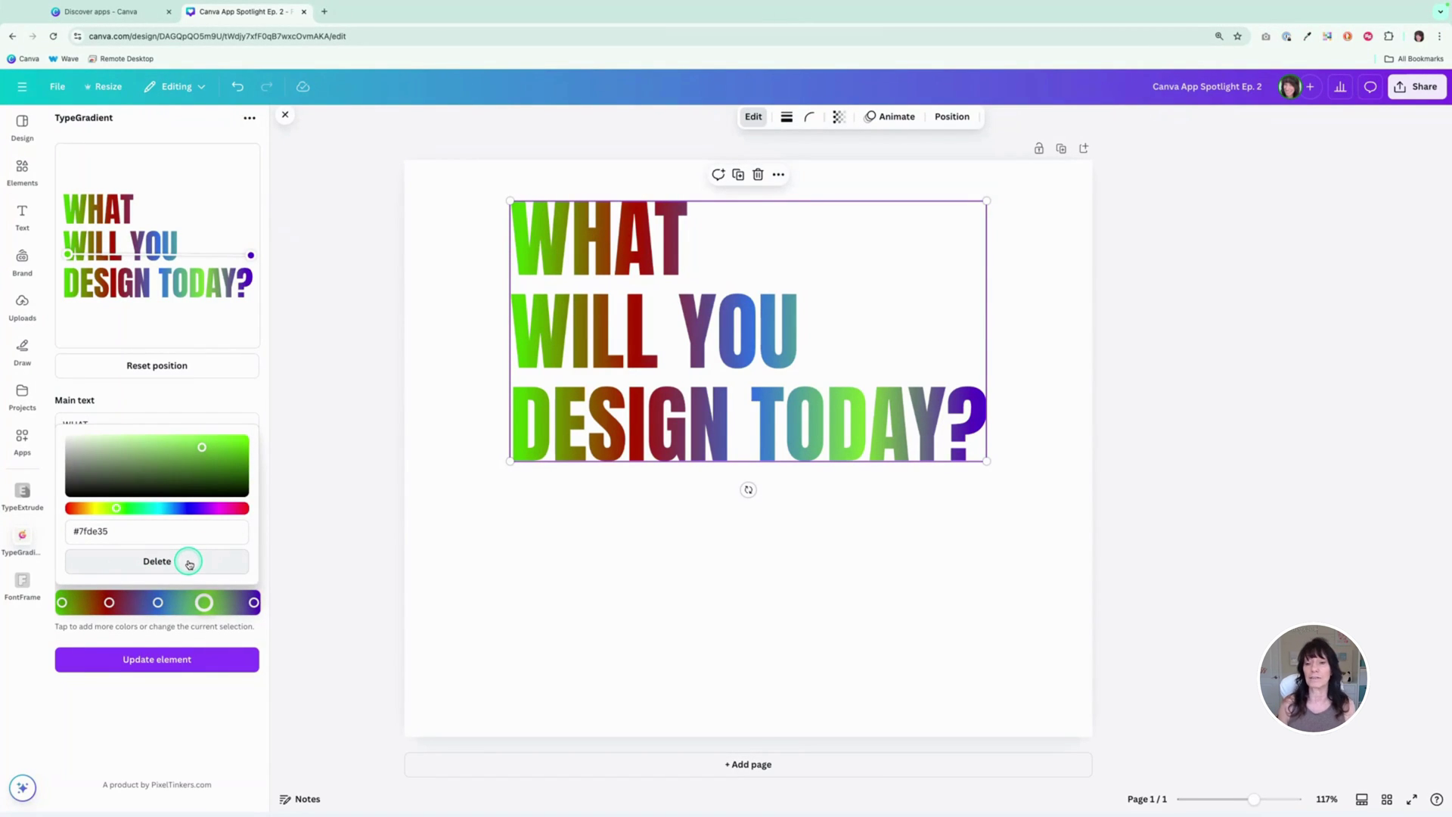
left_click(189, 563)
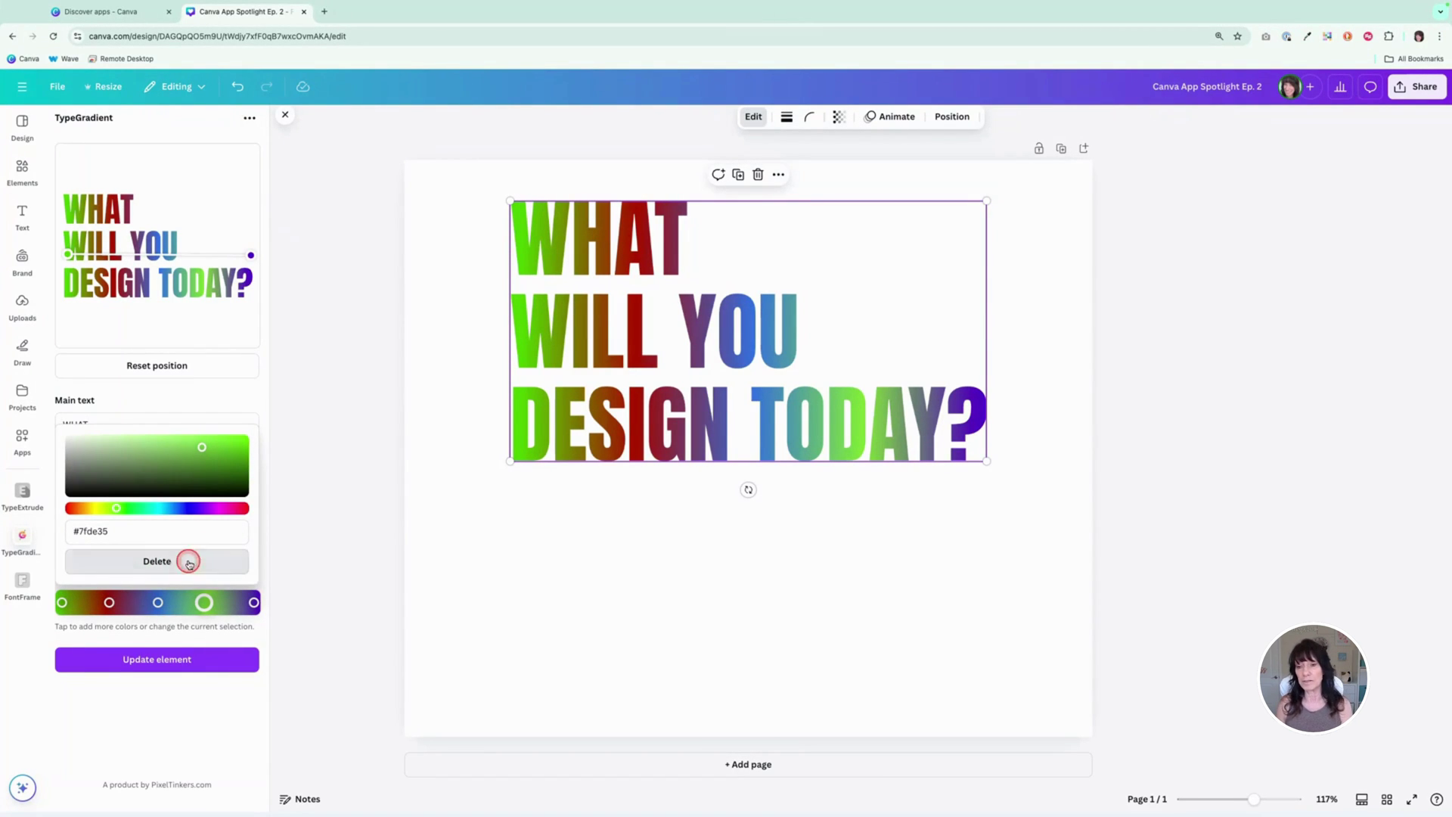
- Remove the red gradient stop and run the gradient diagonally from WHAT's top to TODAY's question mark
left_click(111, 602)
left_click(159, 560)
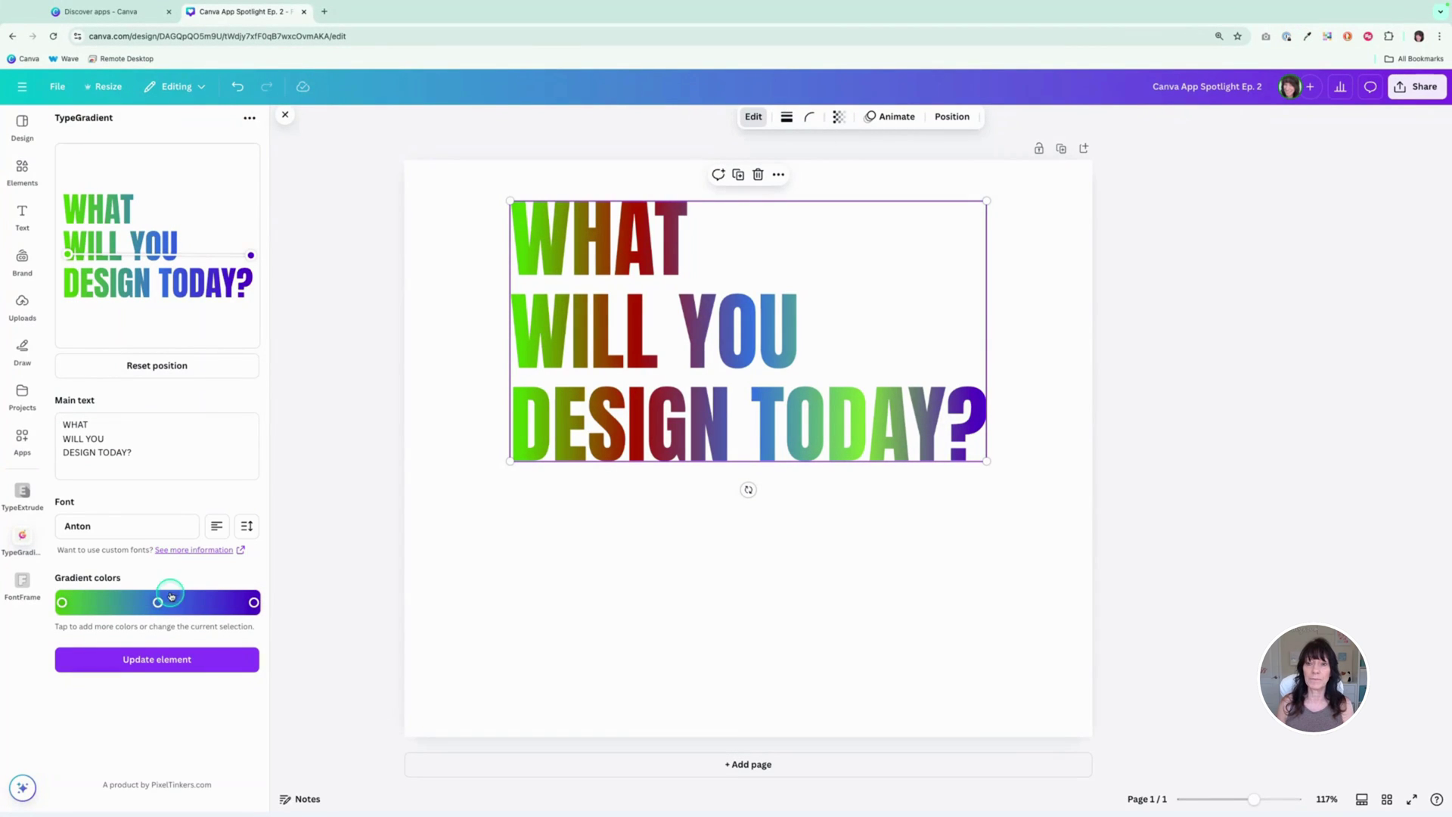
left_click(84, 203)
left_click_drag(68, 254, 67, 197)
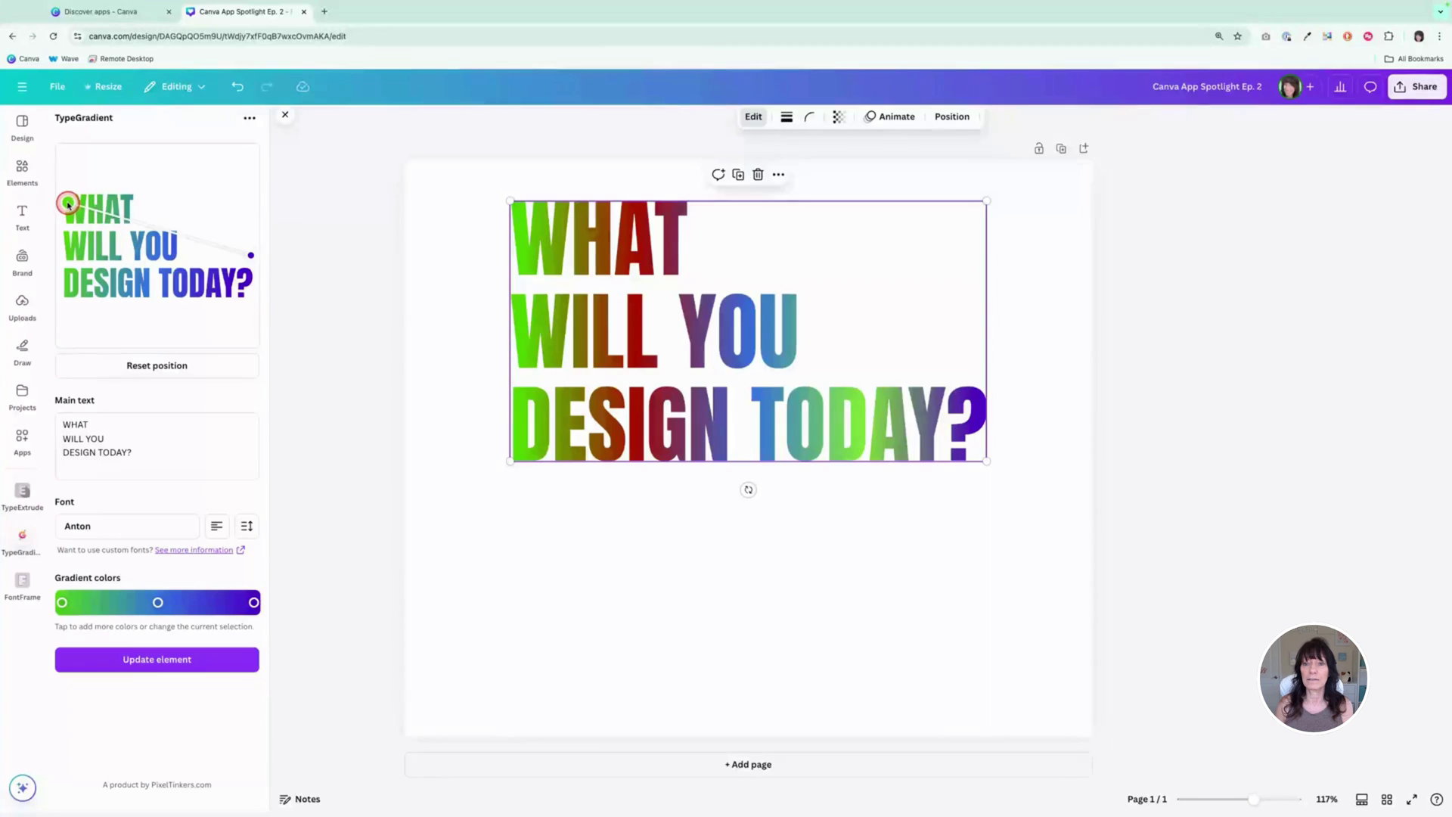
left_click(253, 257)
left_click_drag(253, 256, 241, 292)
- Recolour the gradient stops red, yellow and green (#02cb8f), then apply it to the headline
left_click(99, 609)
left_click(62, 602)
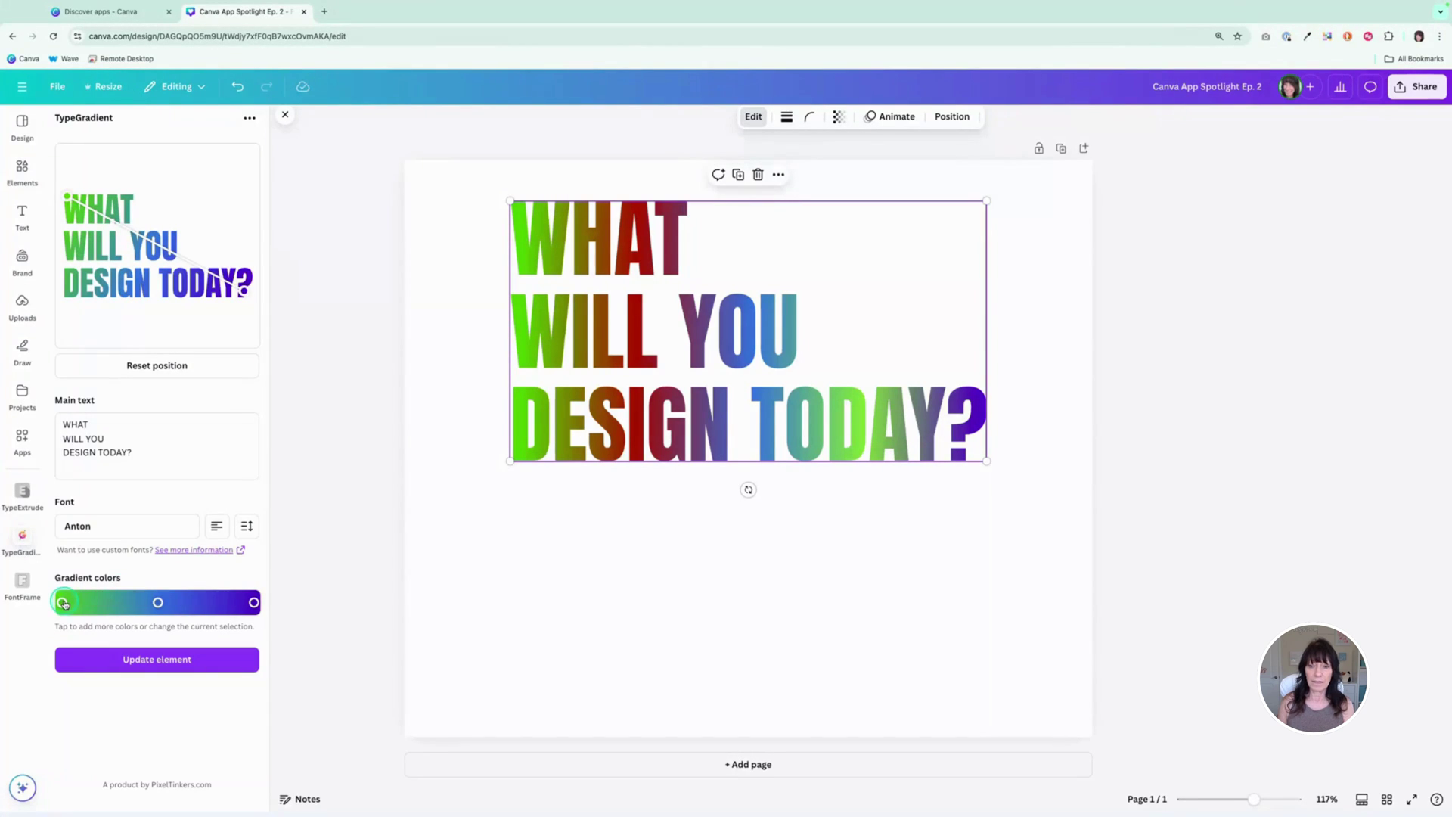
left_click(118, 509)
left_click_drag(117, 509, 71, 509)
left_click(154, 594)
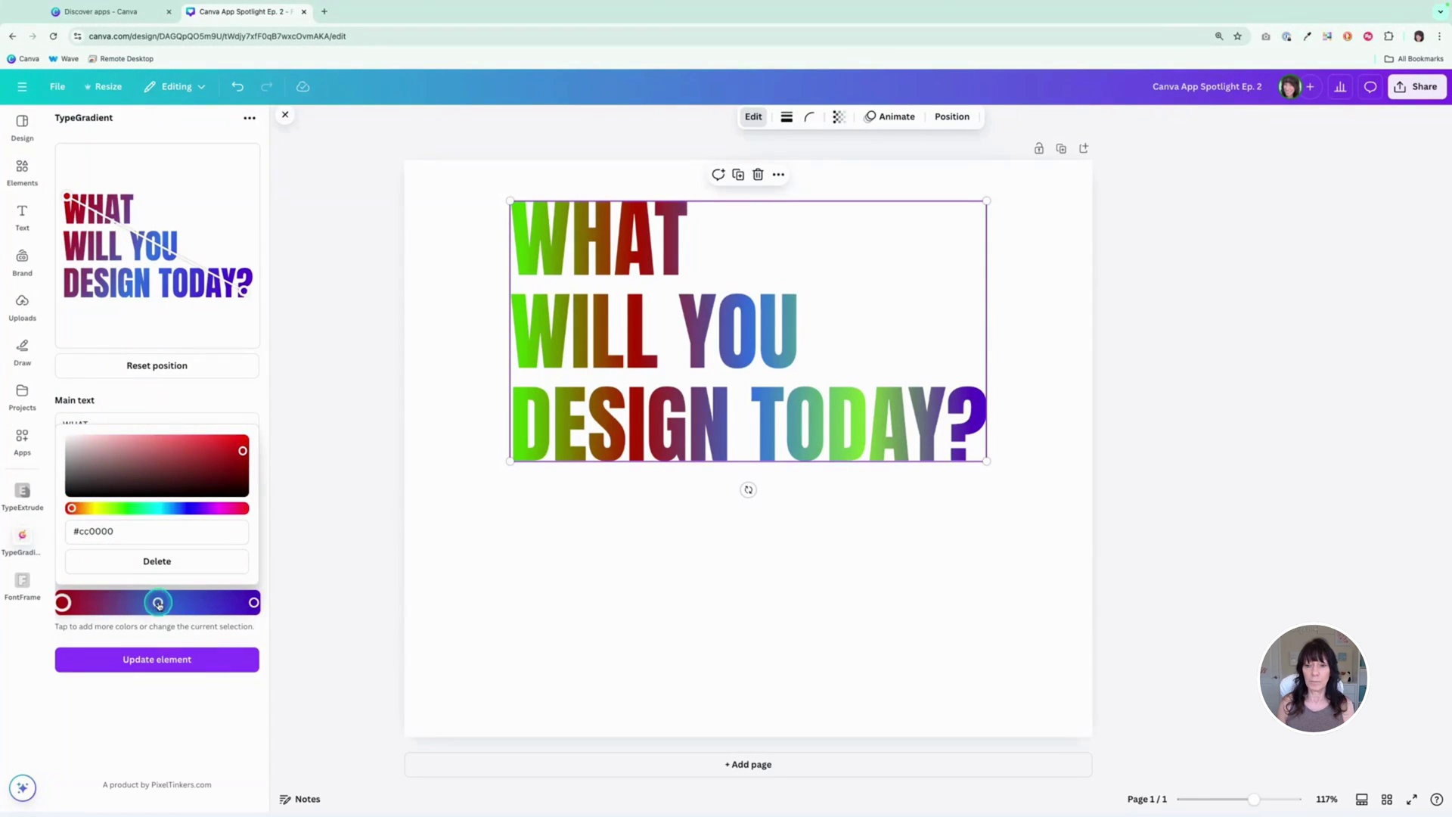
left_click(157, 509)
left_click_drag(157, 507, 99, 508)
left_click(167, 603)
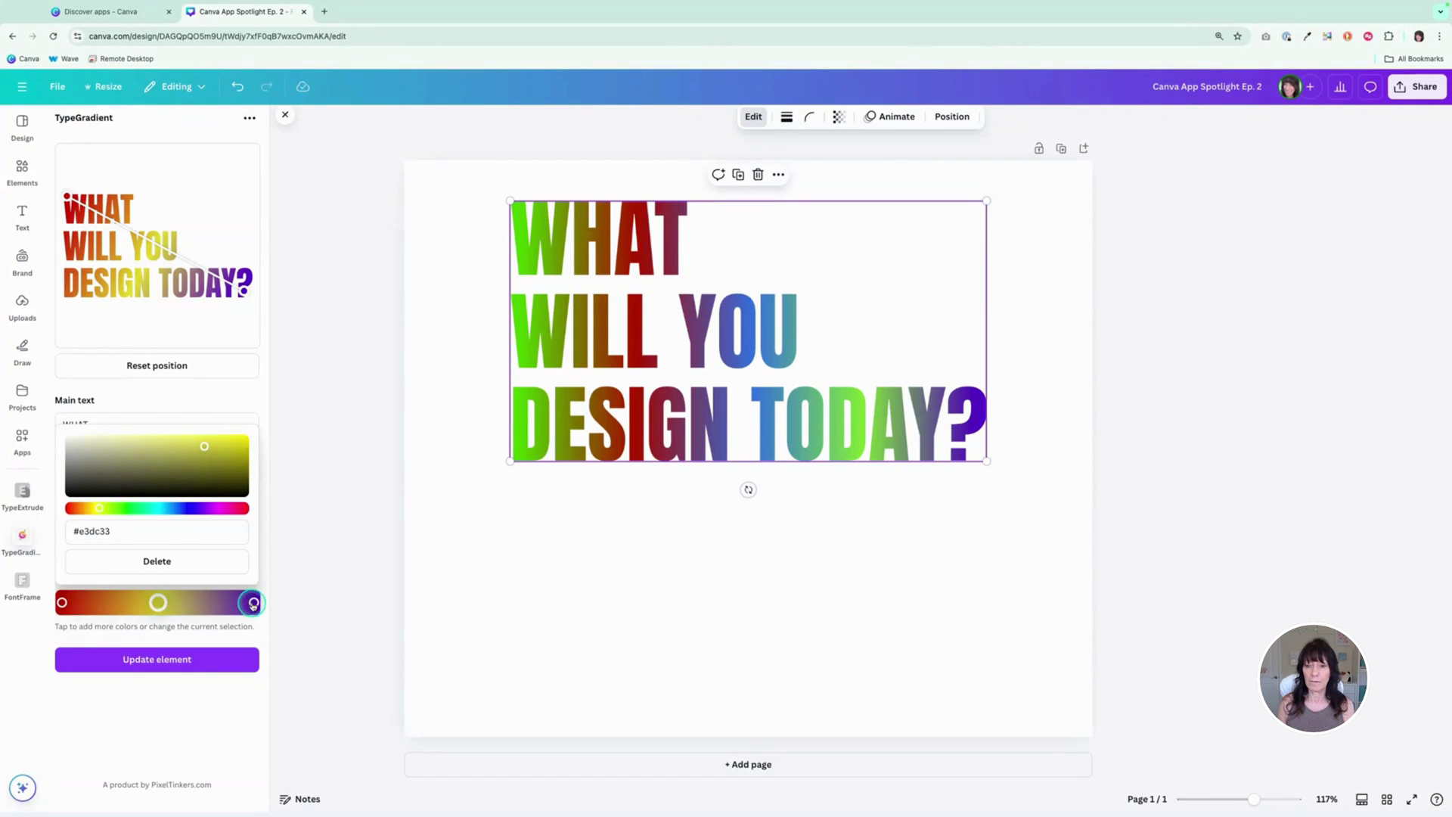
left_click(253, 602)
left_click(197, 508)
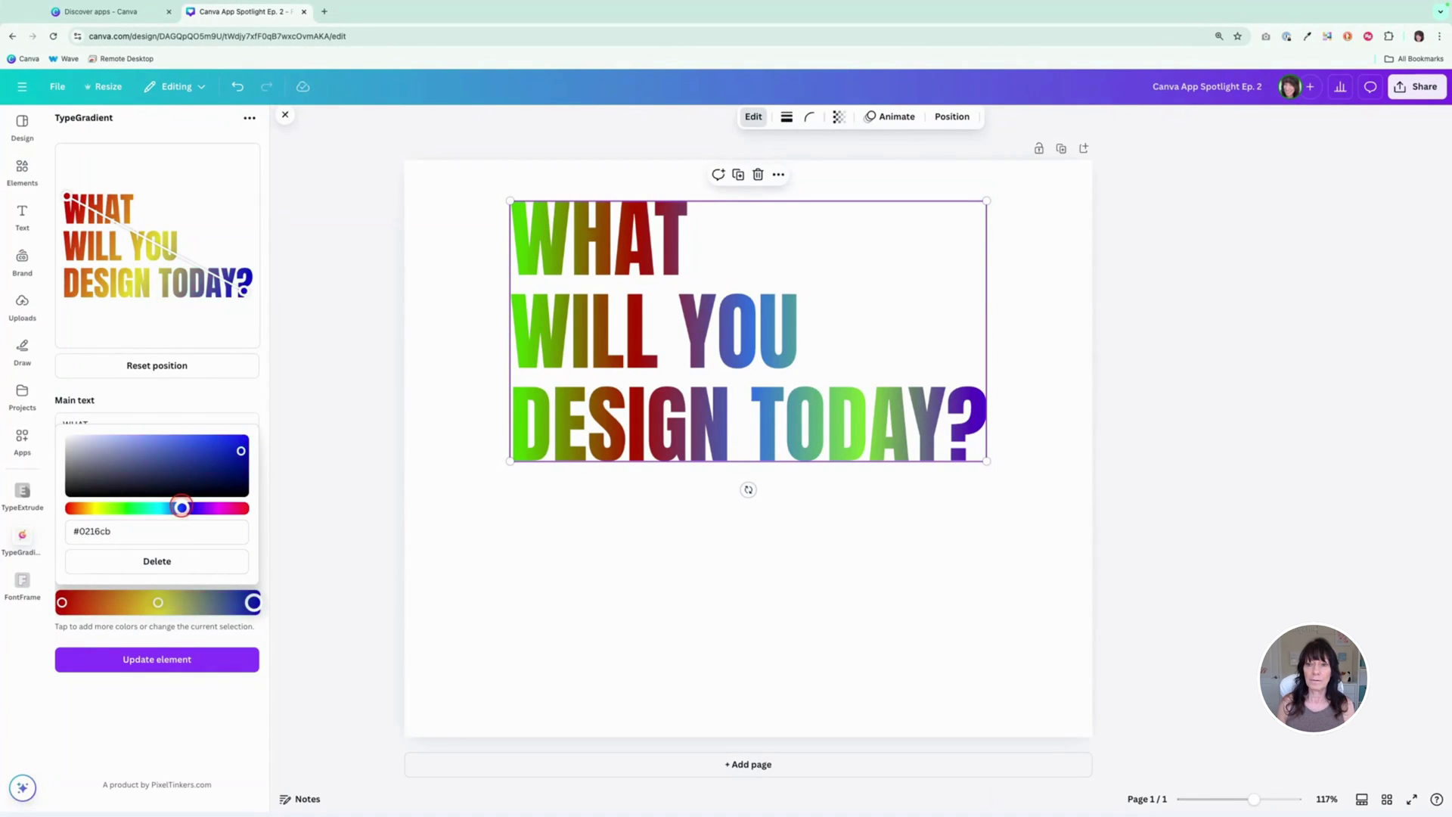
left_click_drag(181, 507, 150, 503)
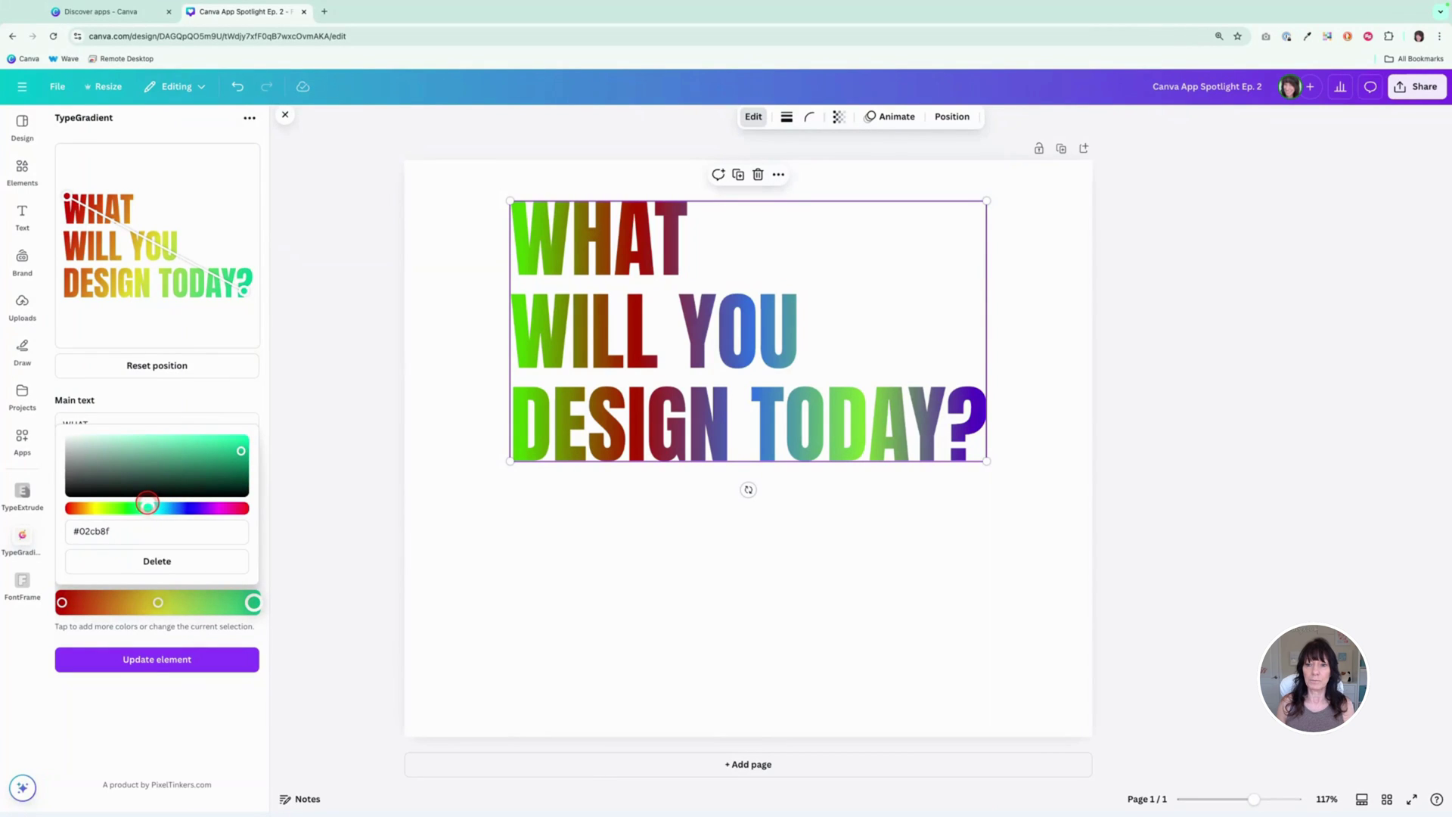
left_click(215, 664)
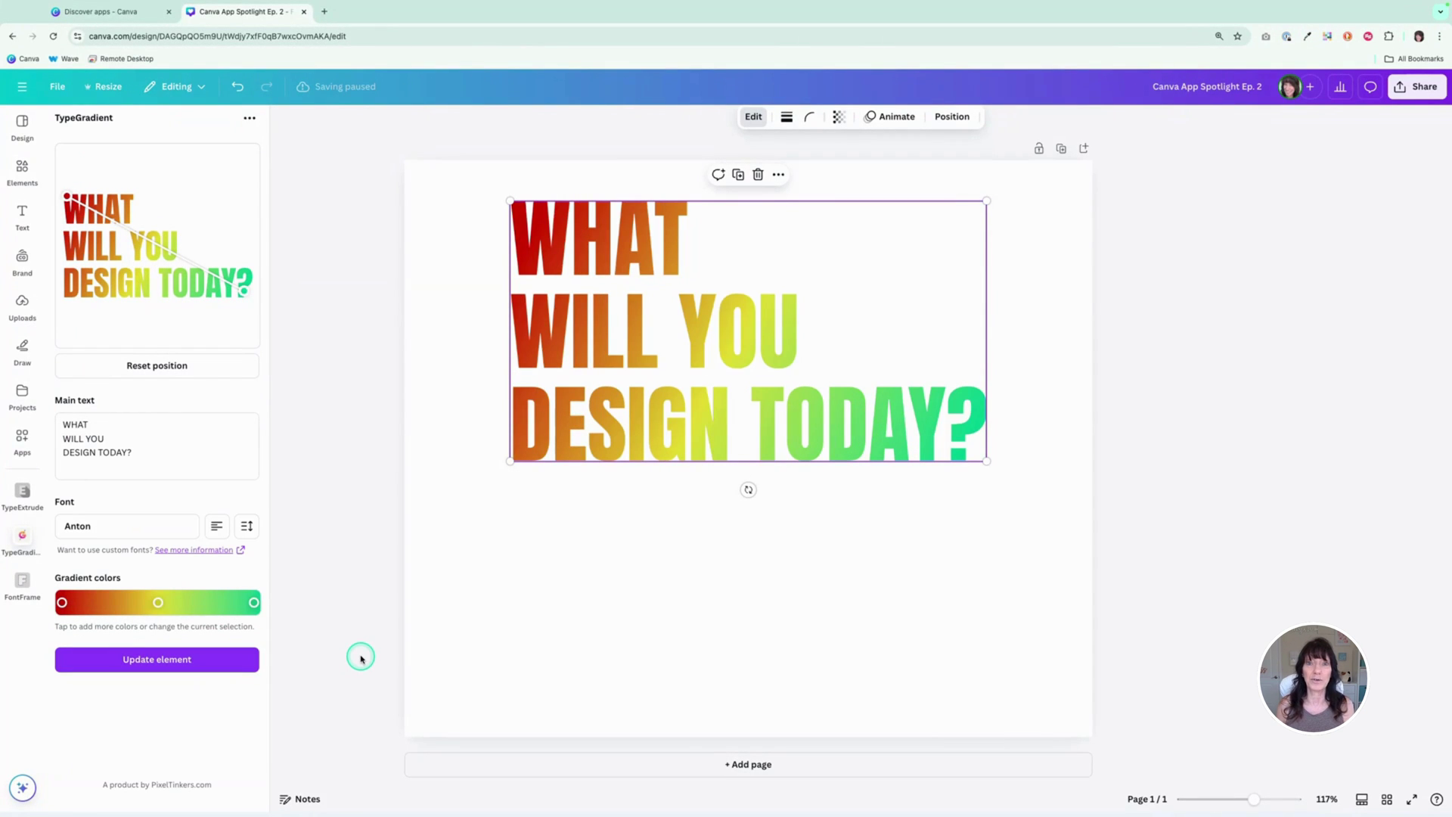
- Deselect the headline to preview the gradient, then select the headline text again
left_click(539, 611)
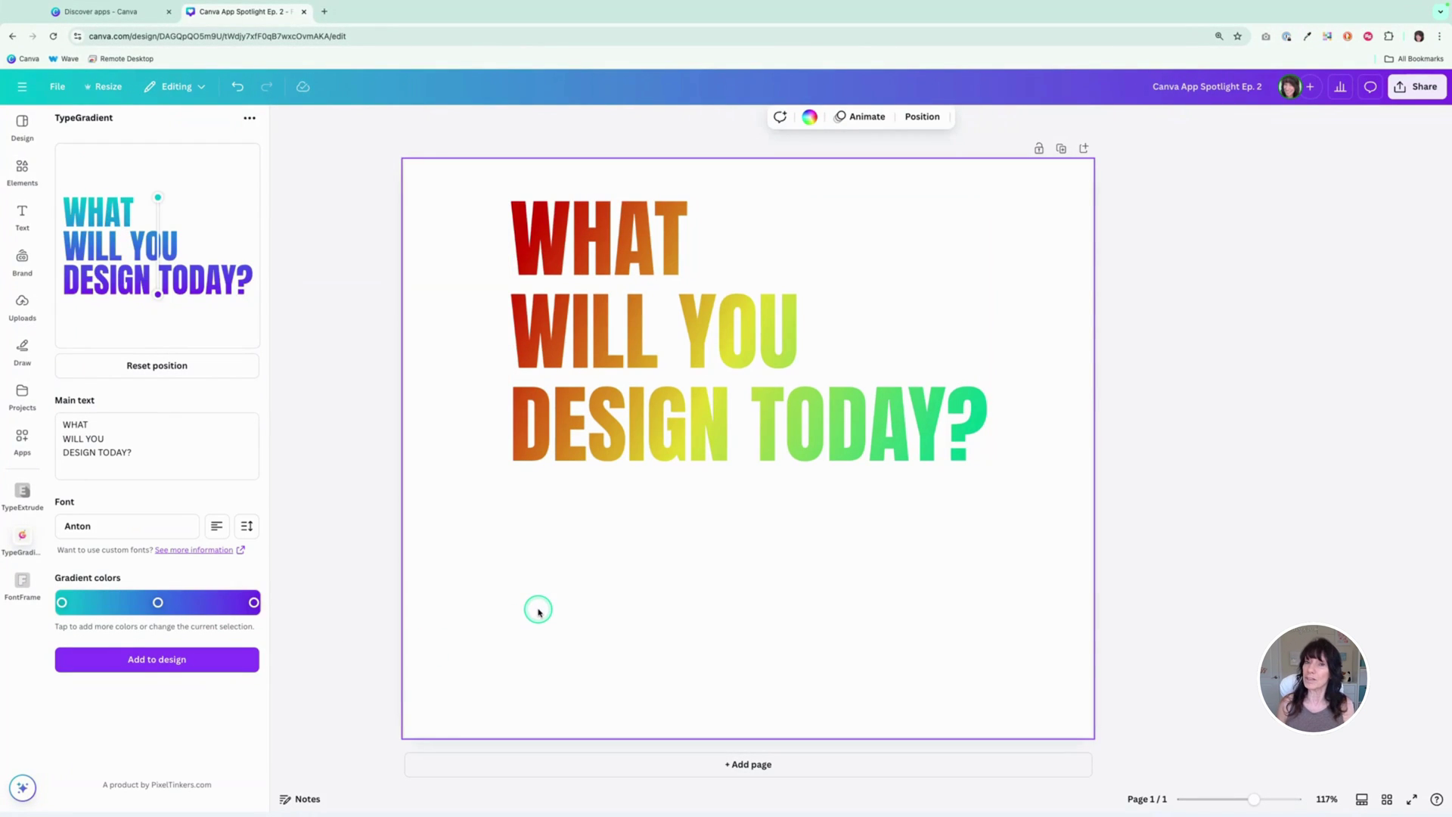
left_click(617, 345)
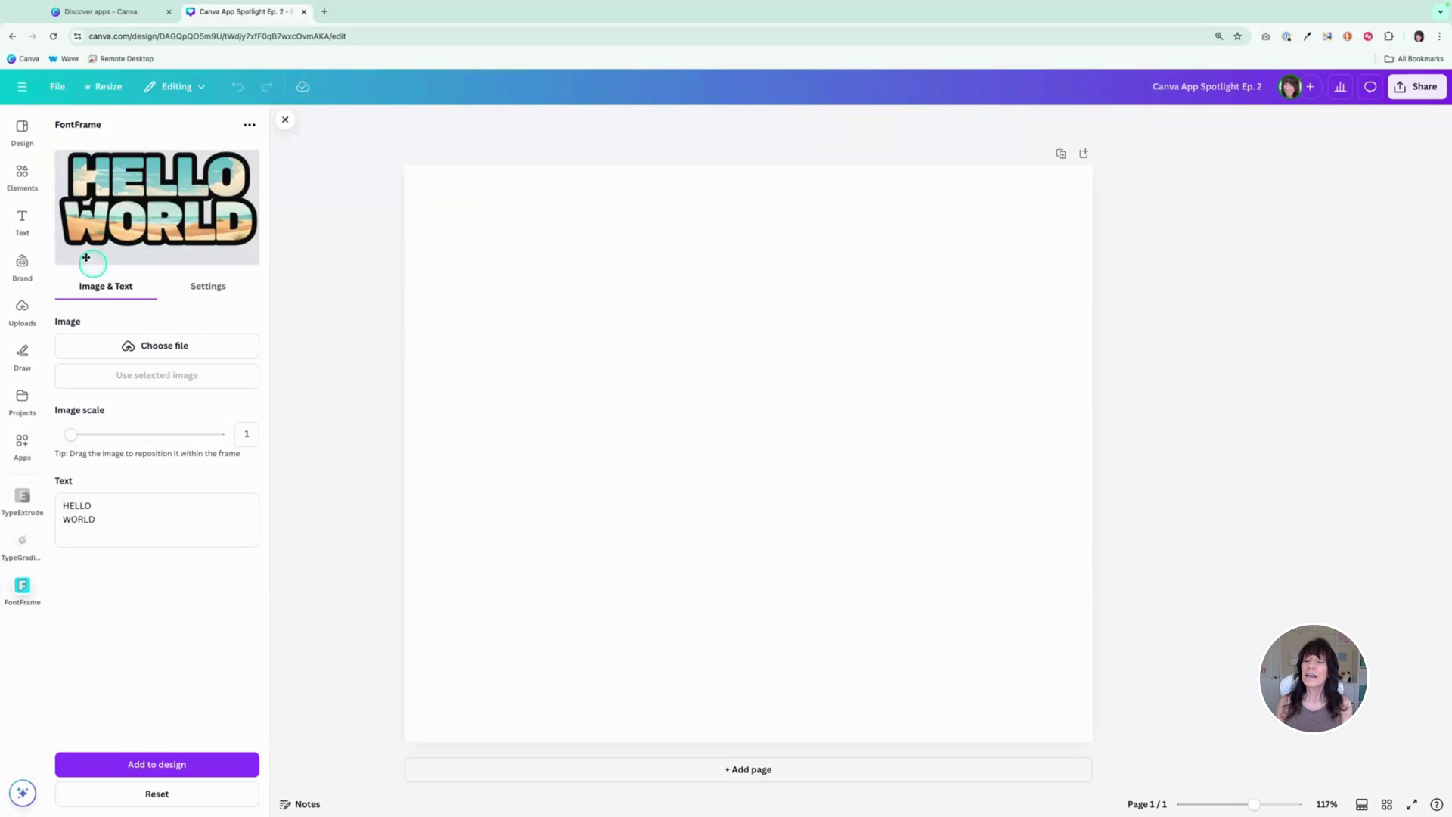
left_click(33, 192)
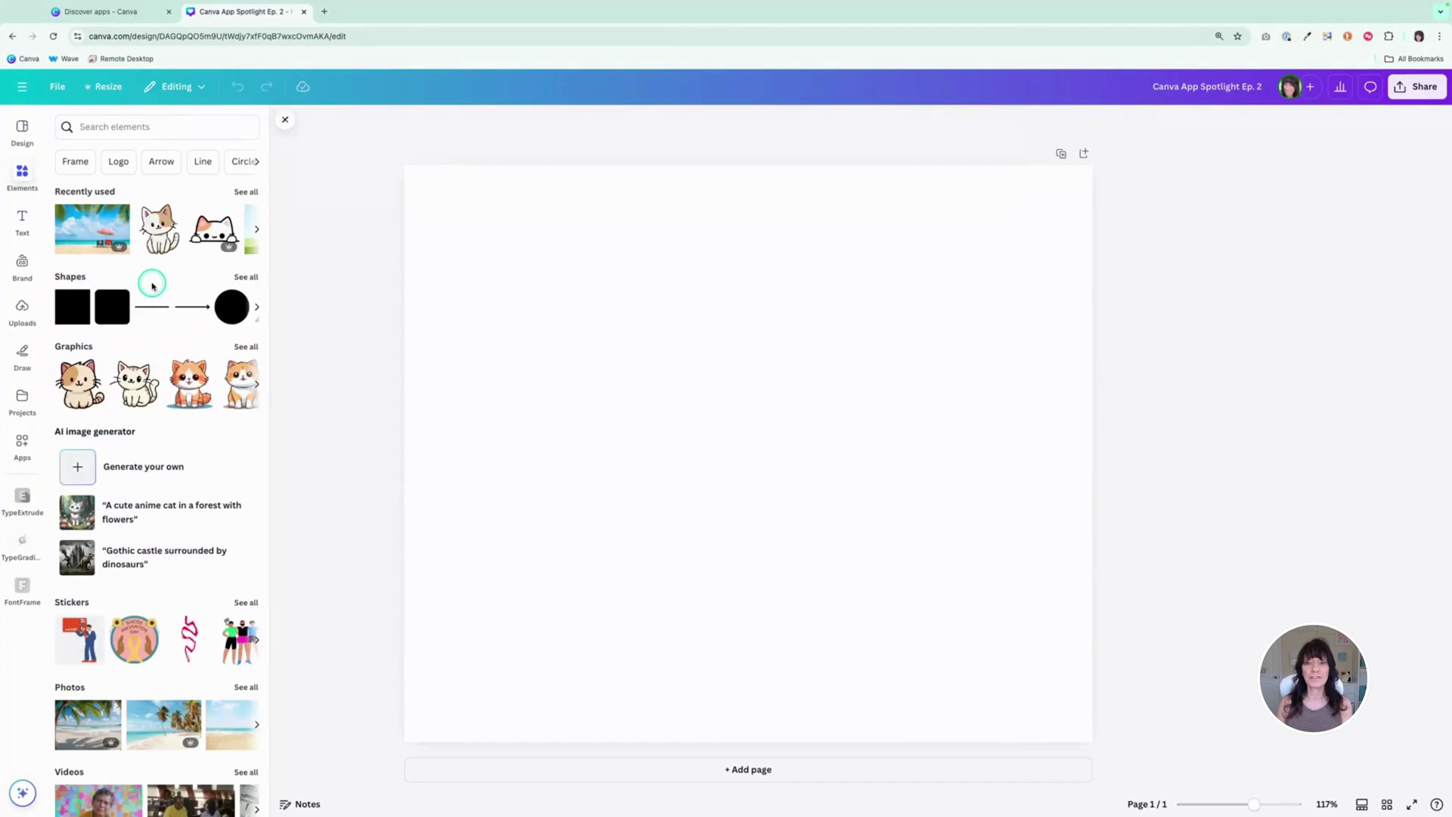
scroll(152, 288, "down", 10)
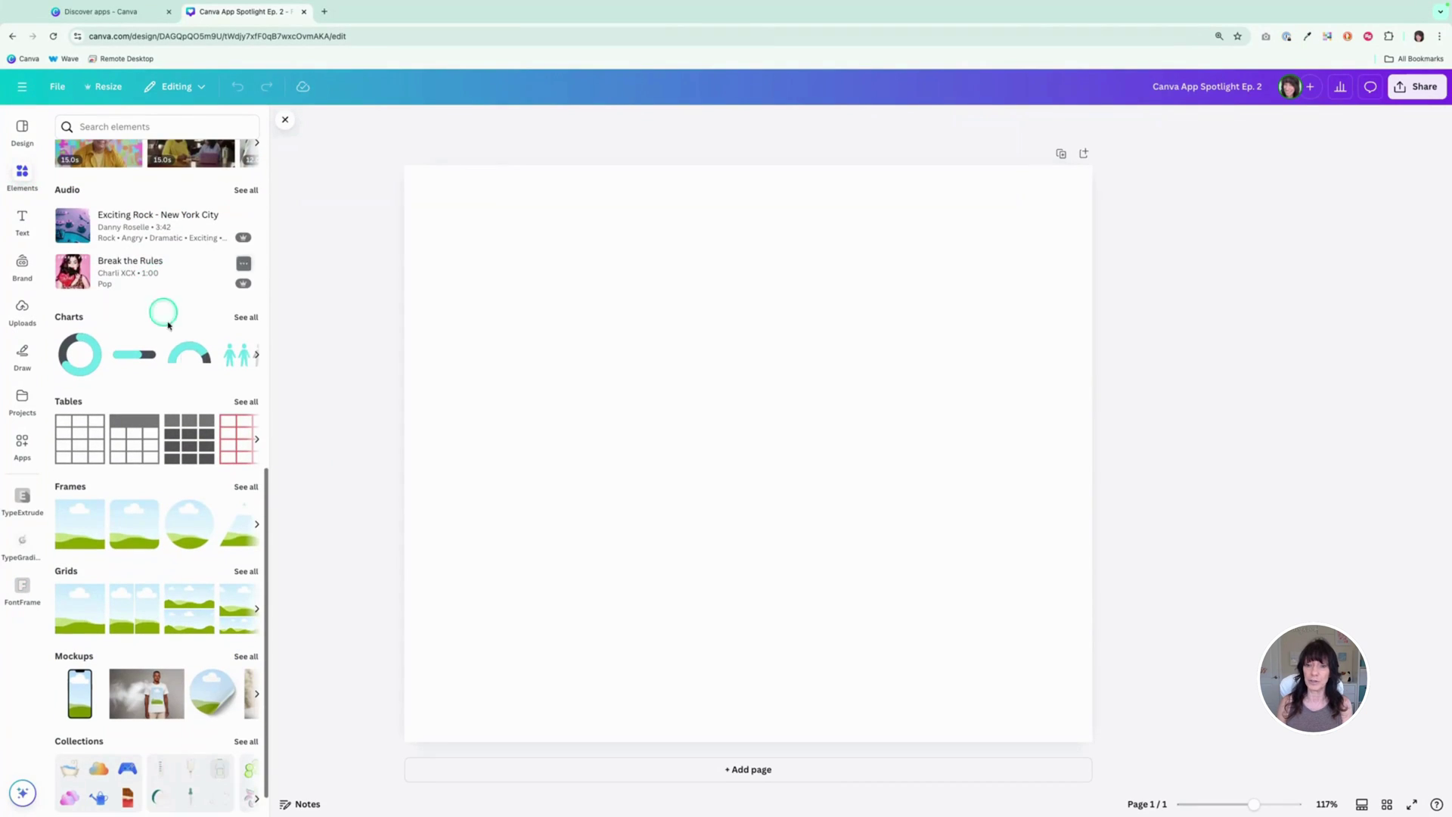
left_click(243, 488)
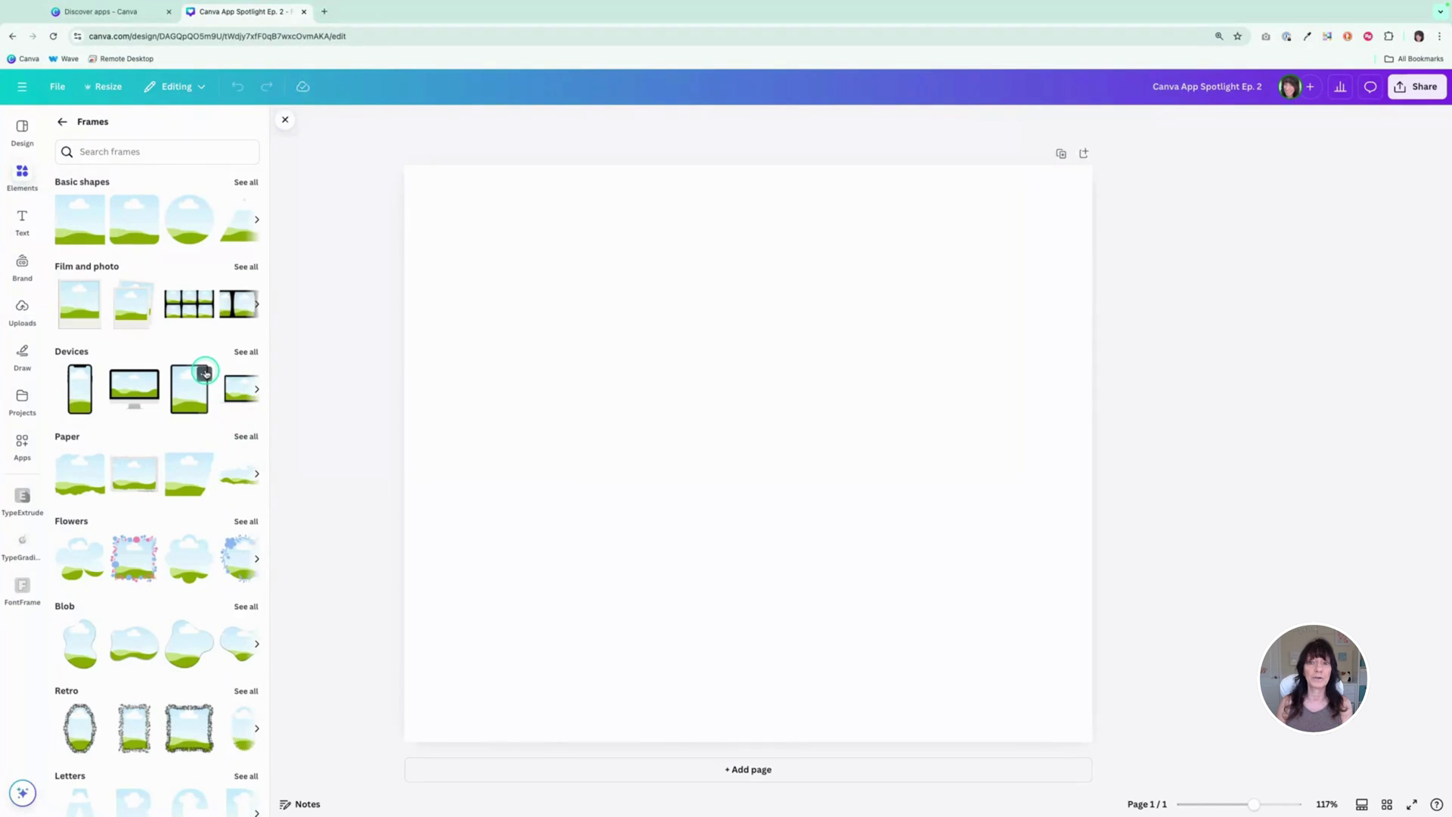
scroll(205, 373, "down", 6)
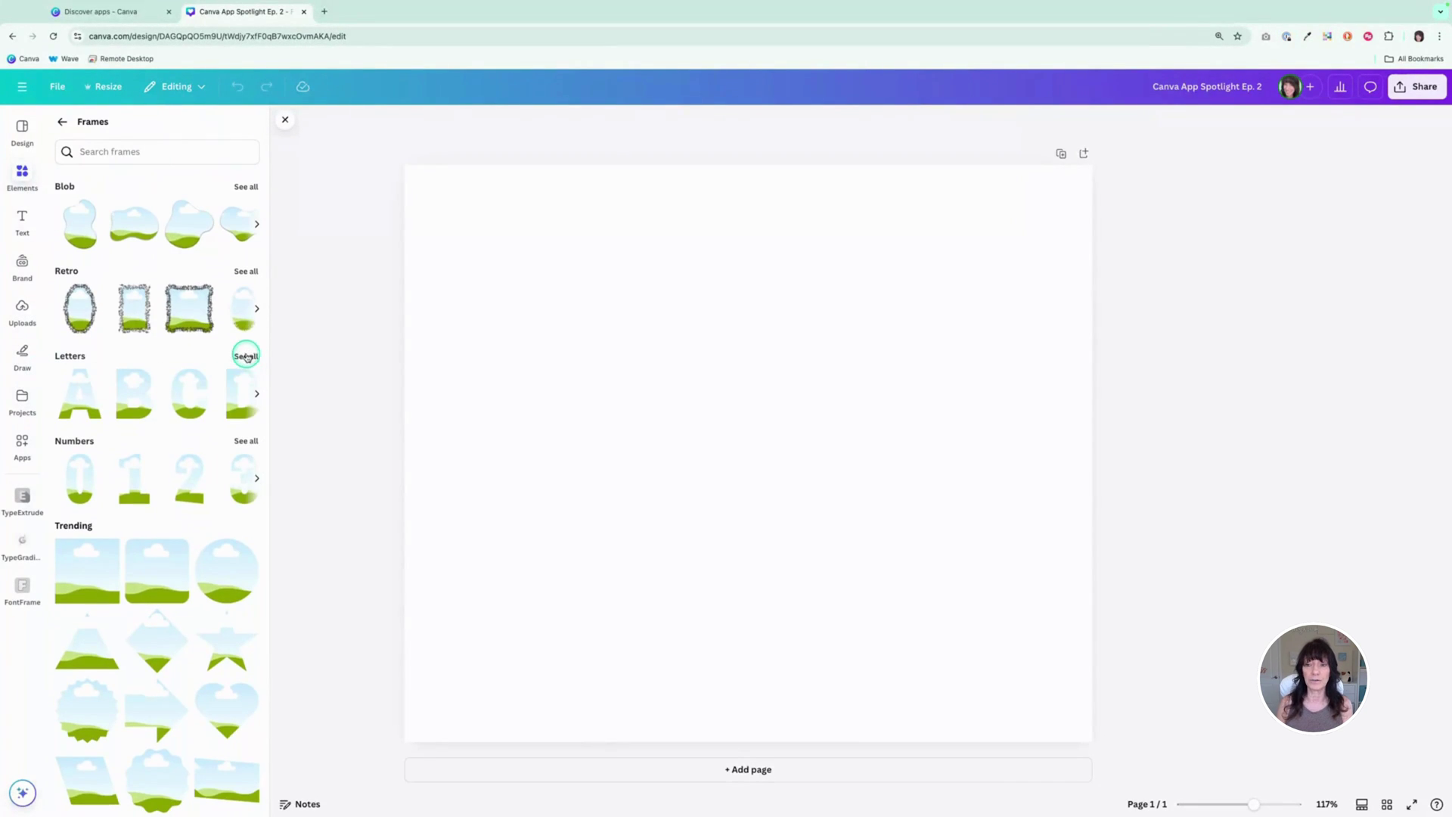
left_click(246, 355)
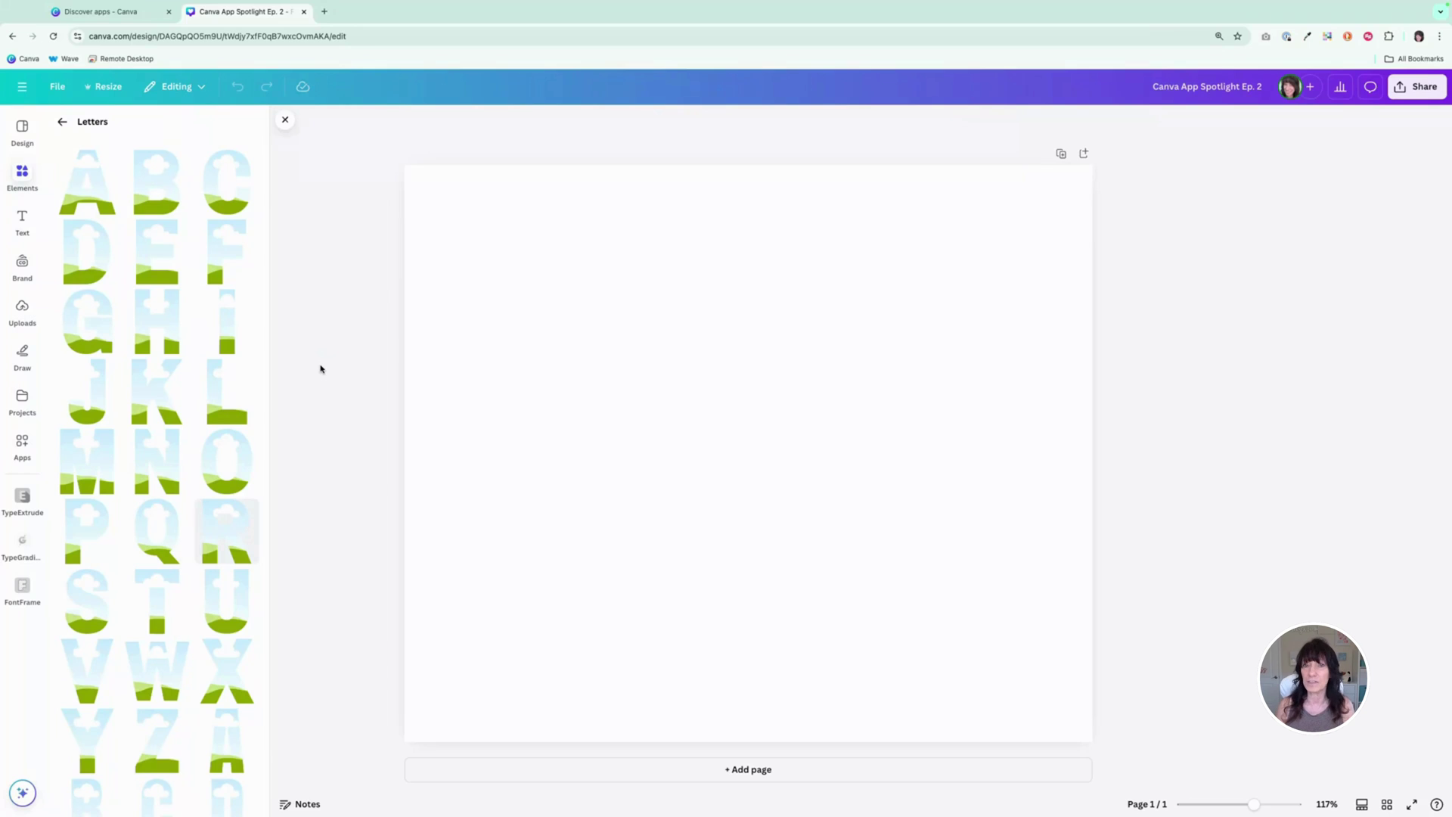
left_click(23, 587)
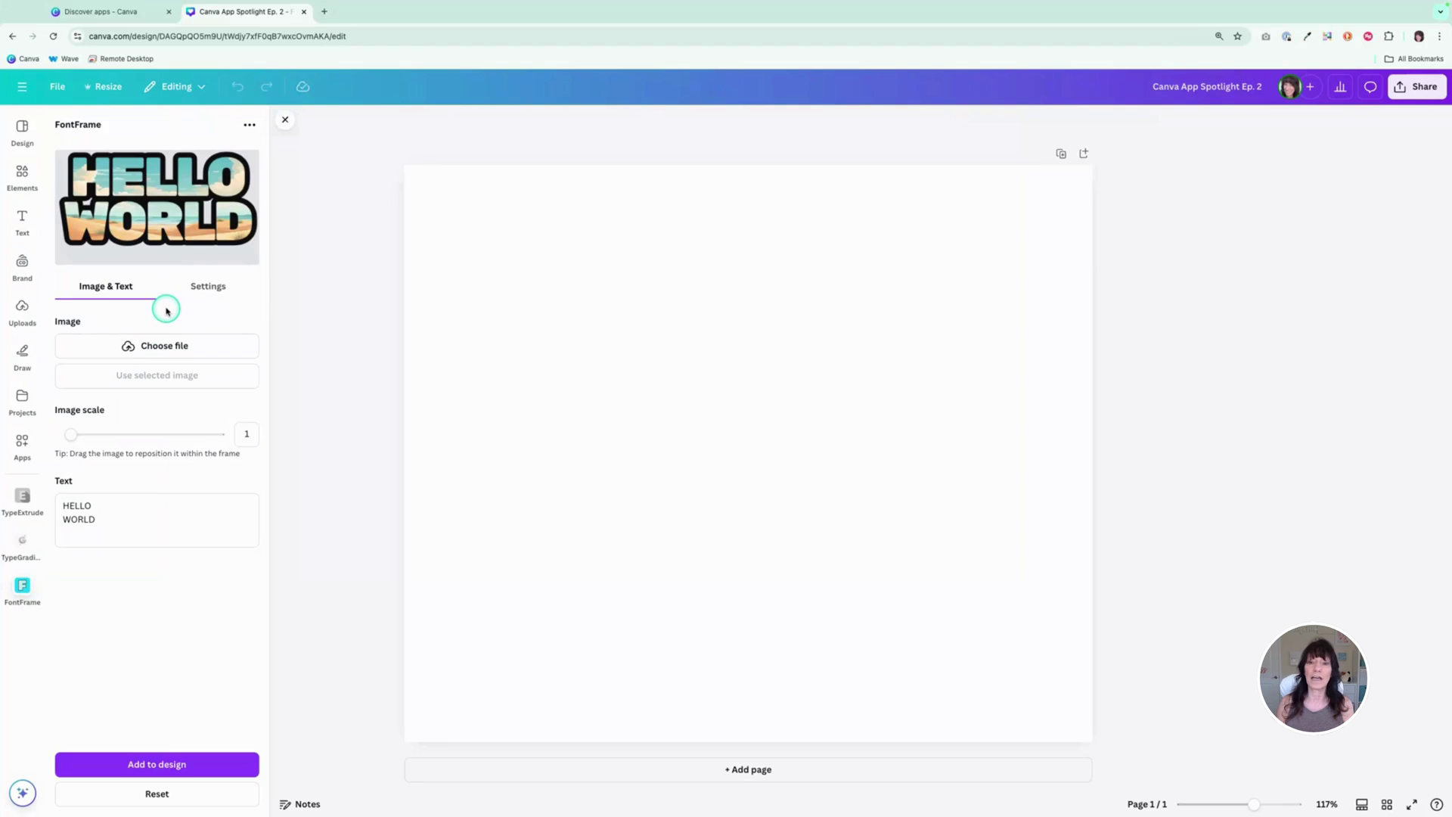
- Replace the HELLO WORLD text with BEACH and PLEASE on two lines
left_click(122, 518)
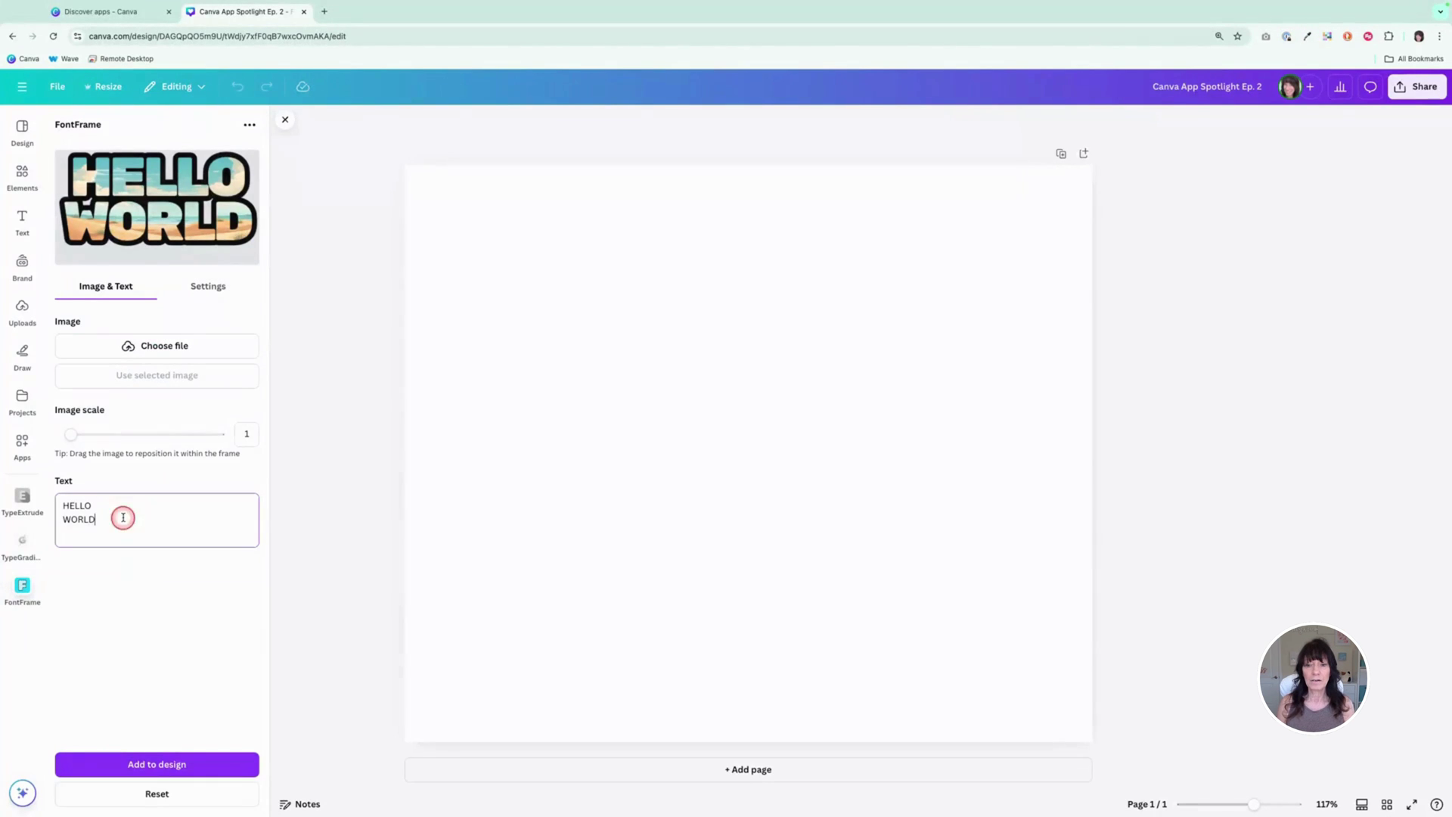
left_click_drag(123, 517, 57, 495)
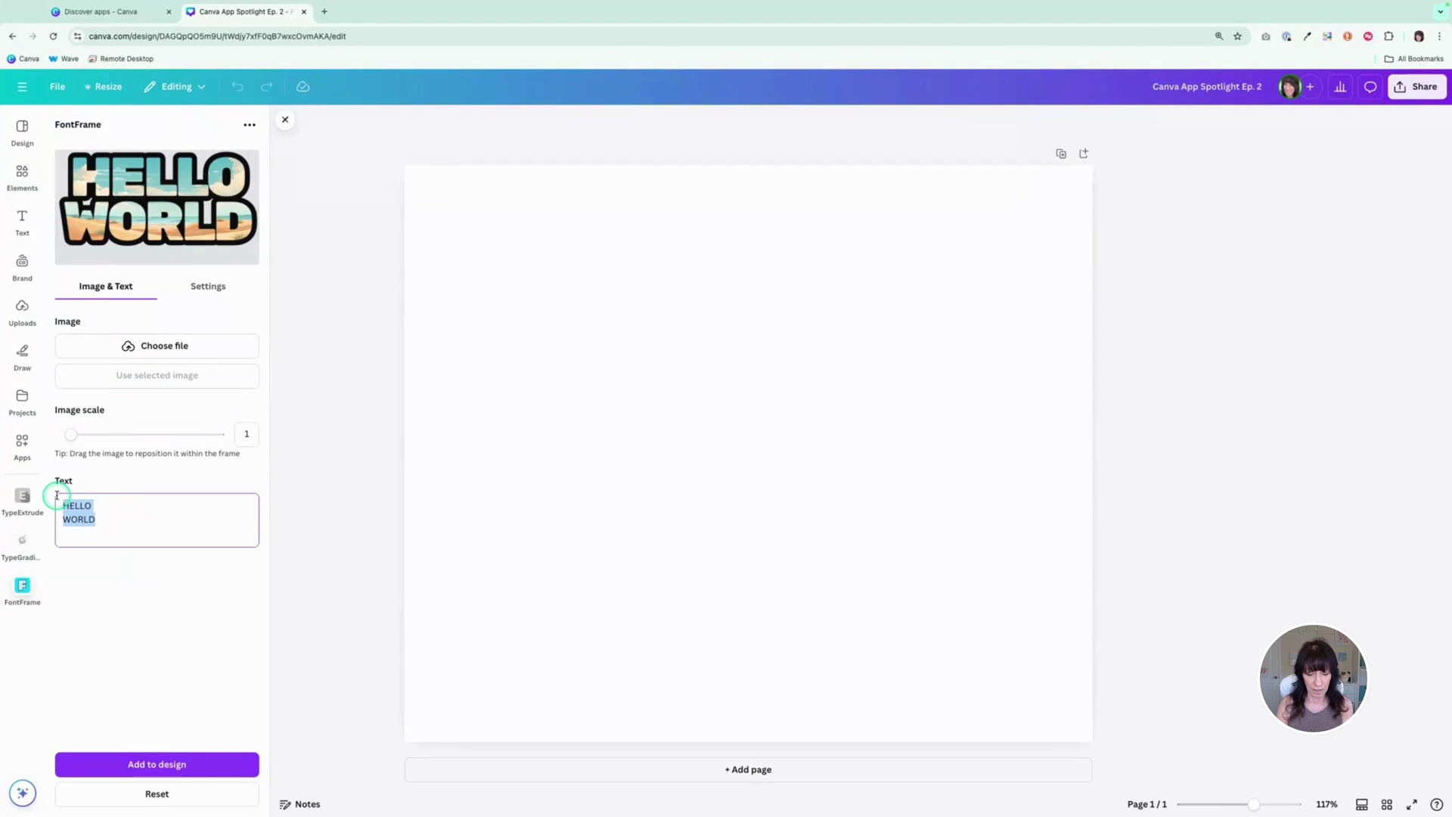
type("BEACH")
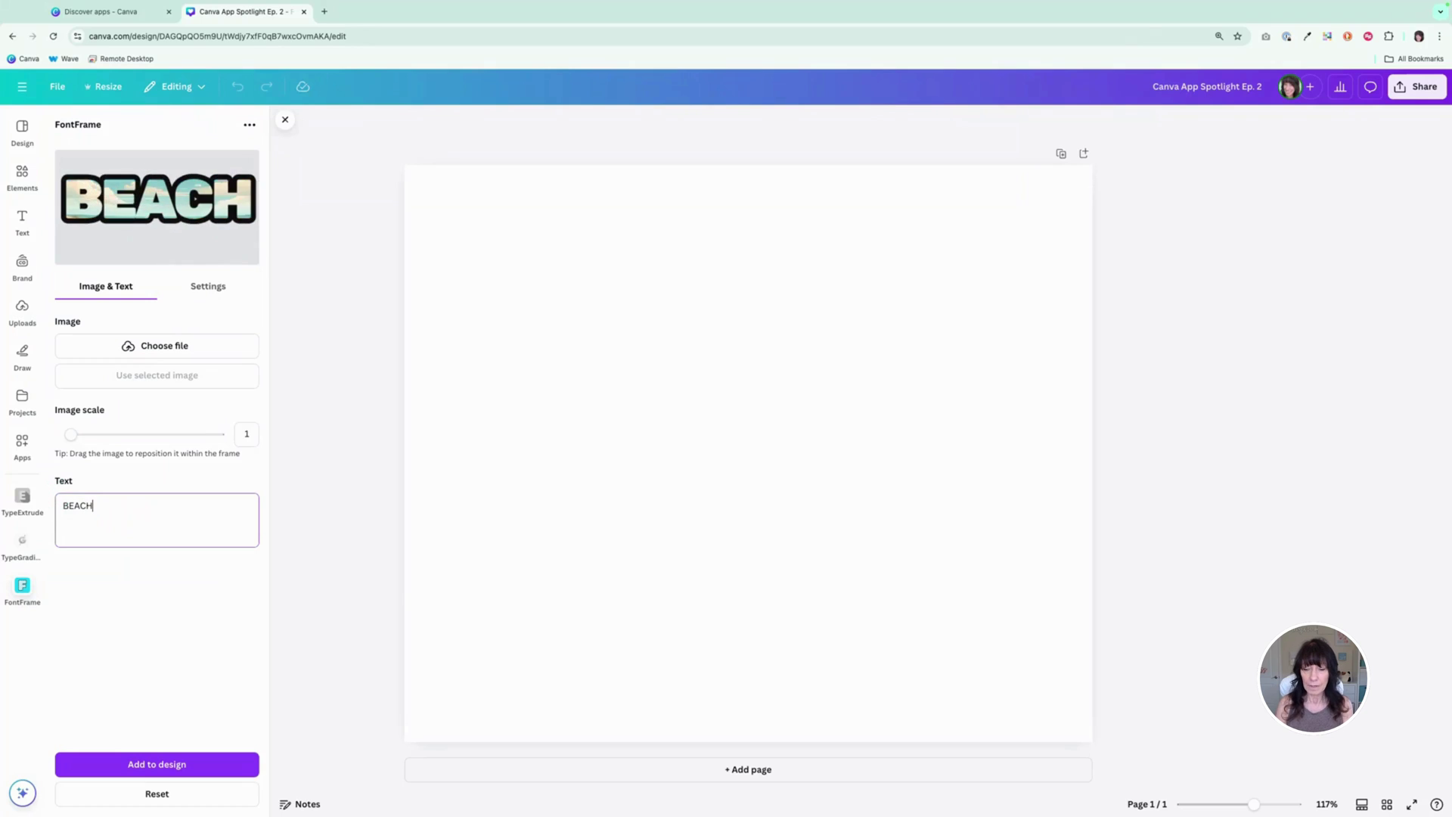
key("Return")
type("PLEASE")
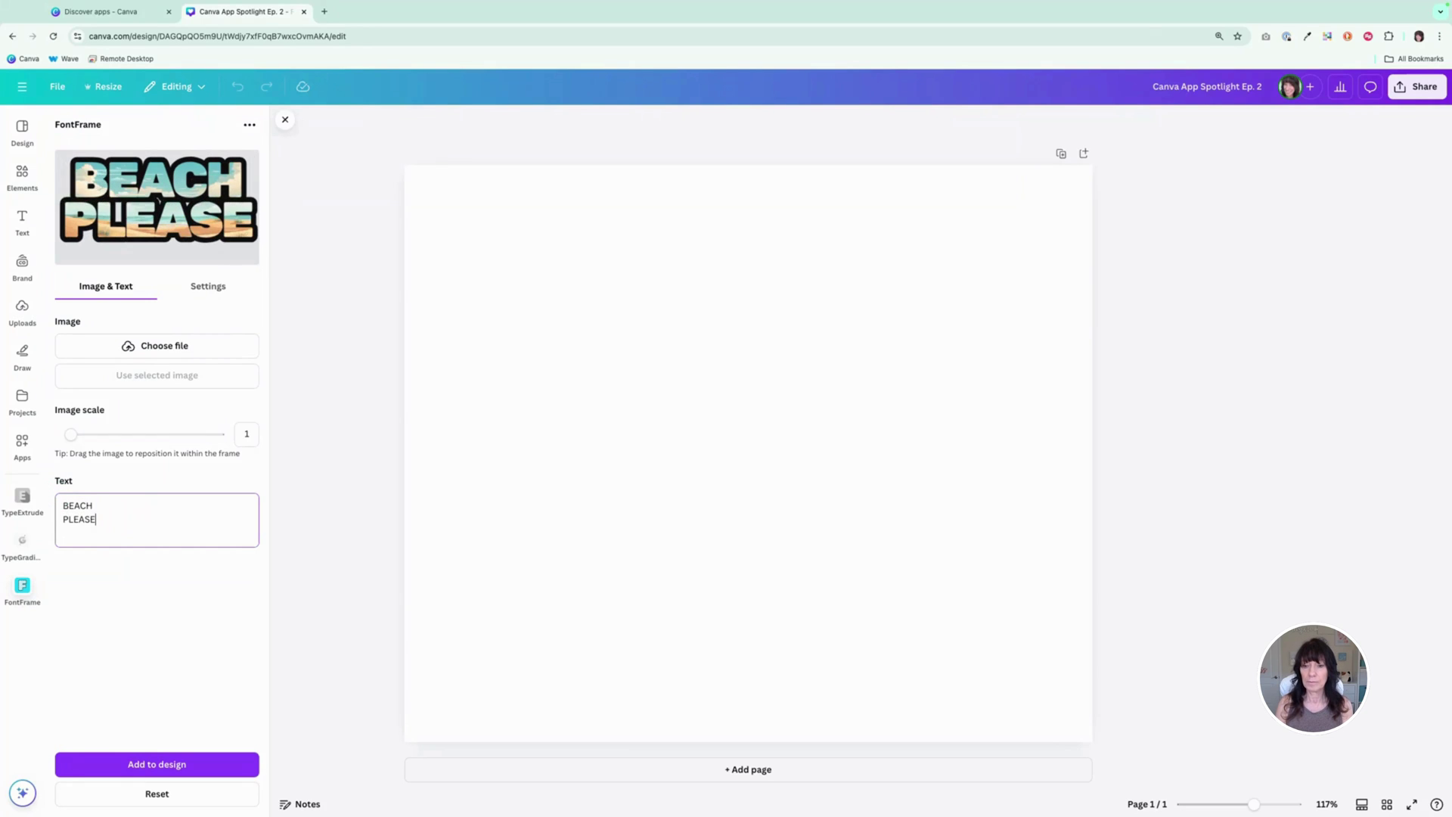
- In FontFrame Settings, change the lettering font to Montserrat Alternates
left_click(207, 292)
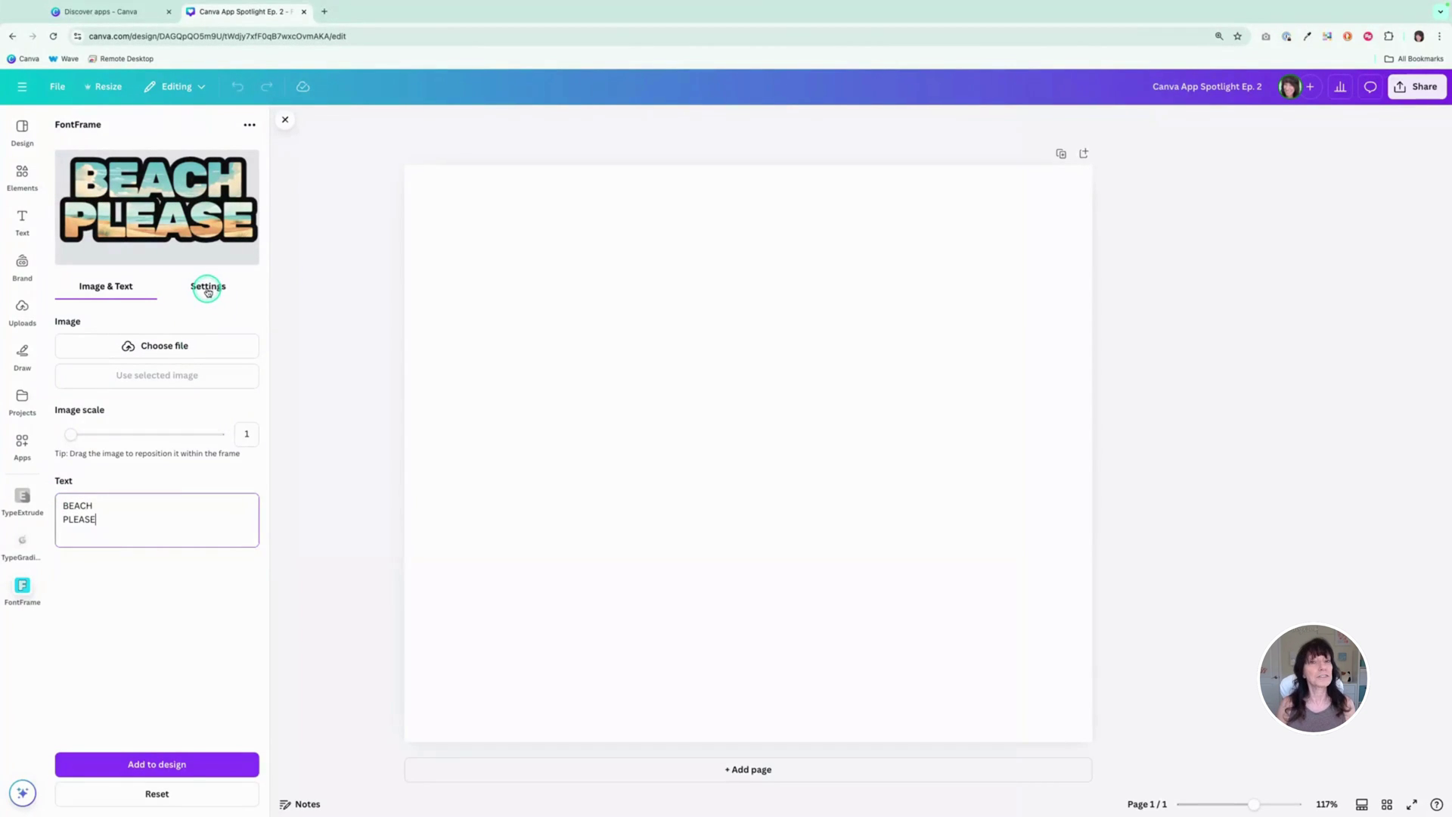
left_click(207, 292)
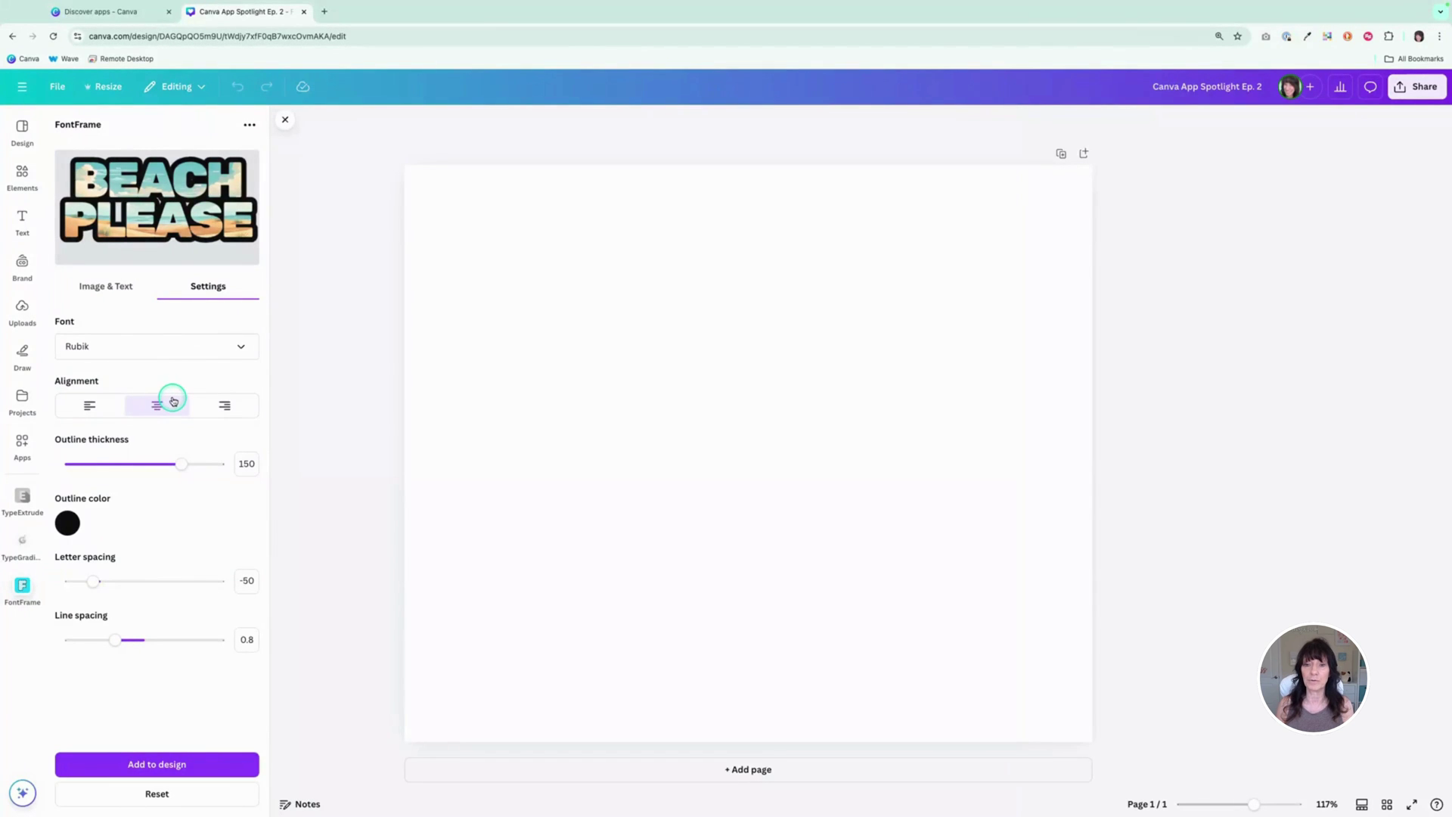
left_click(237, 347)
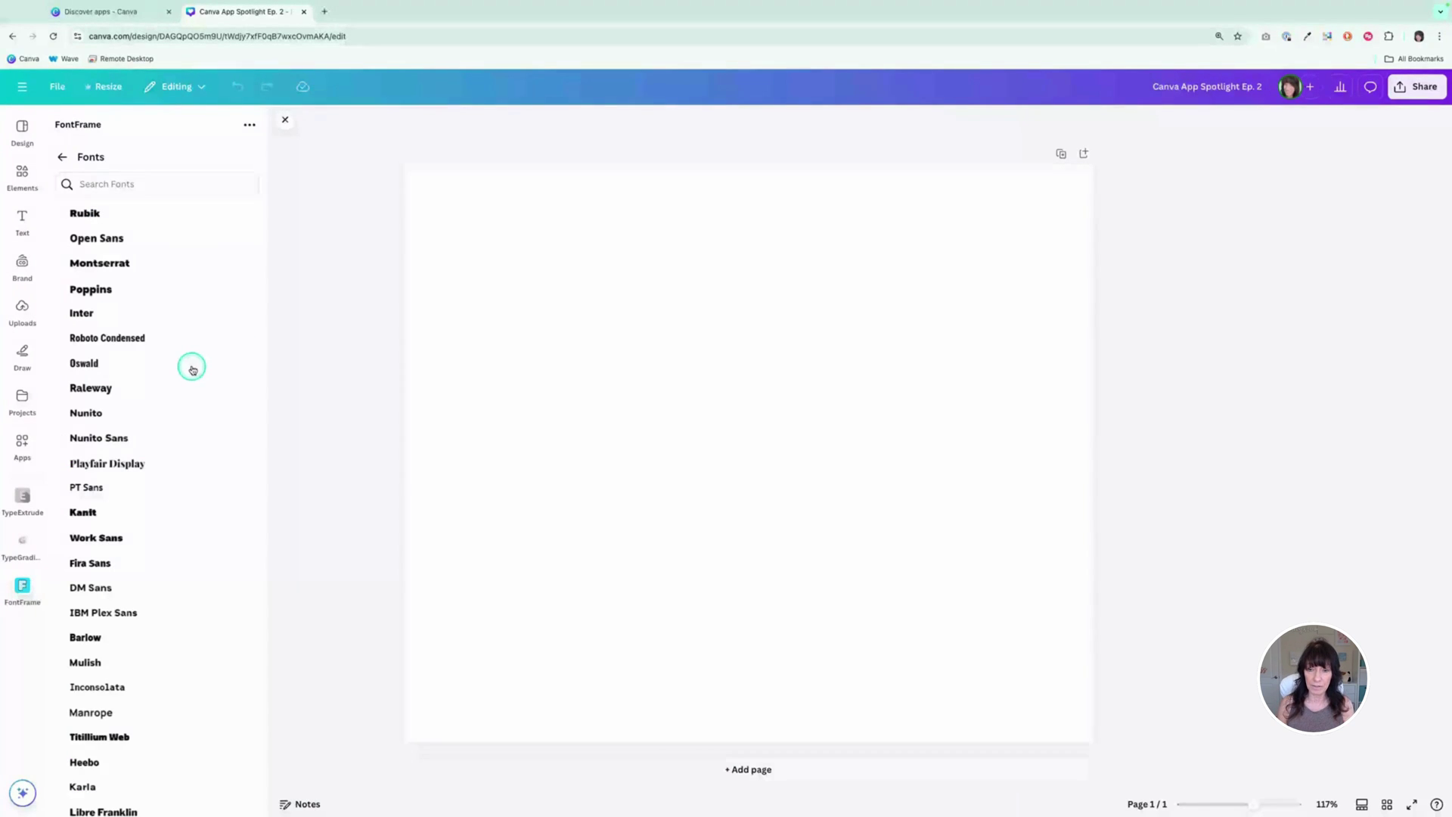
scroll(193, 369, "down", 8)
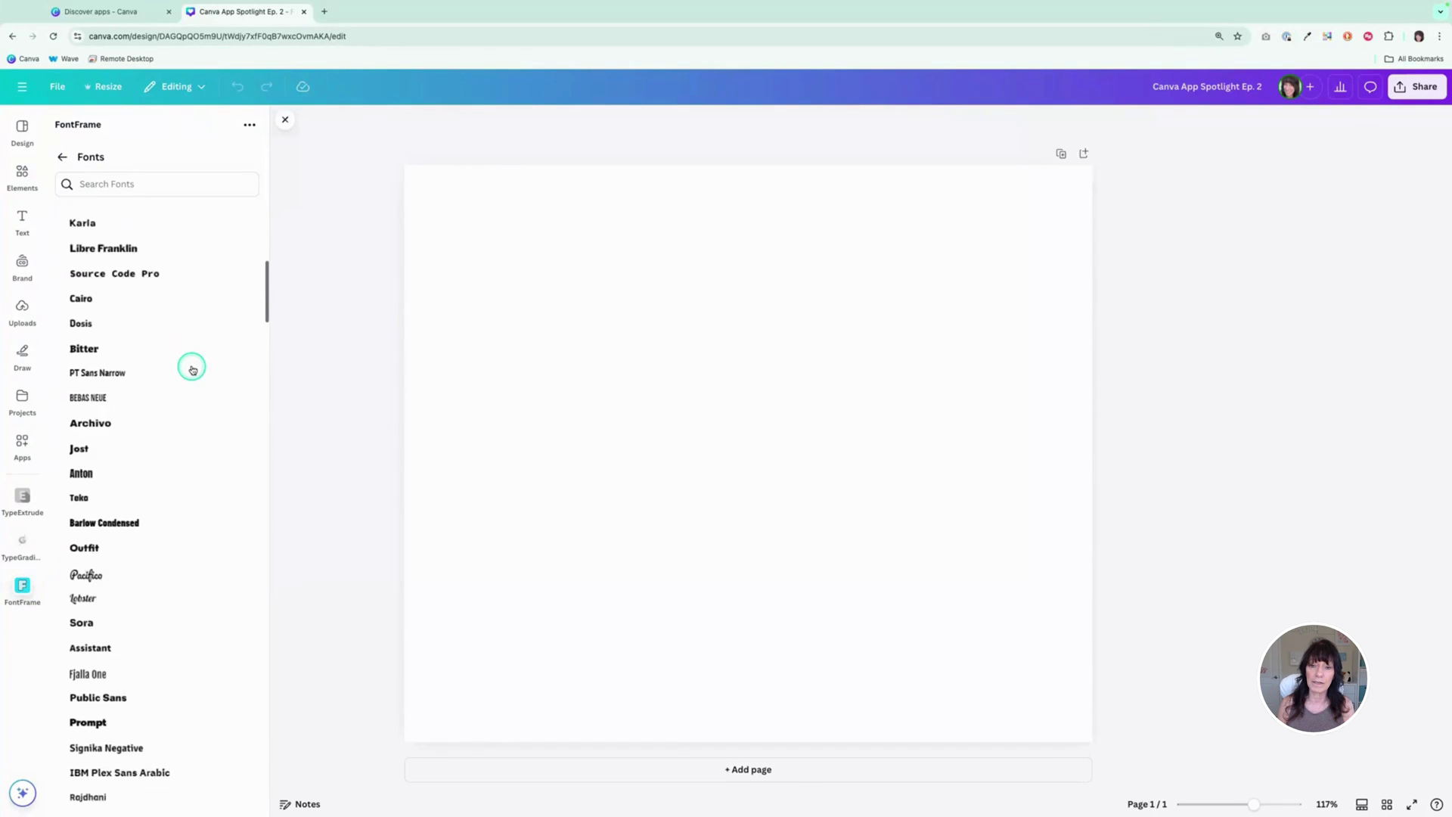
scroll(193, 369, "down", 3)
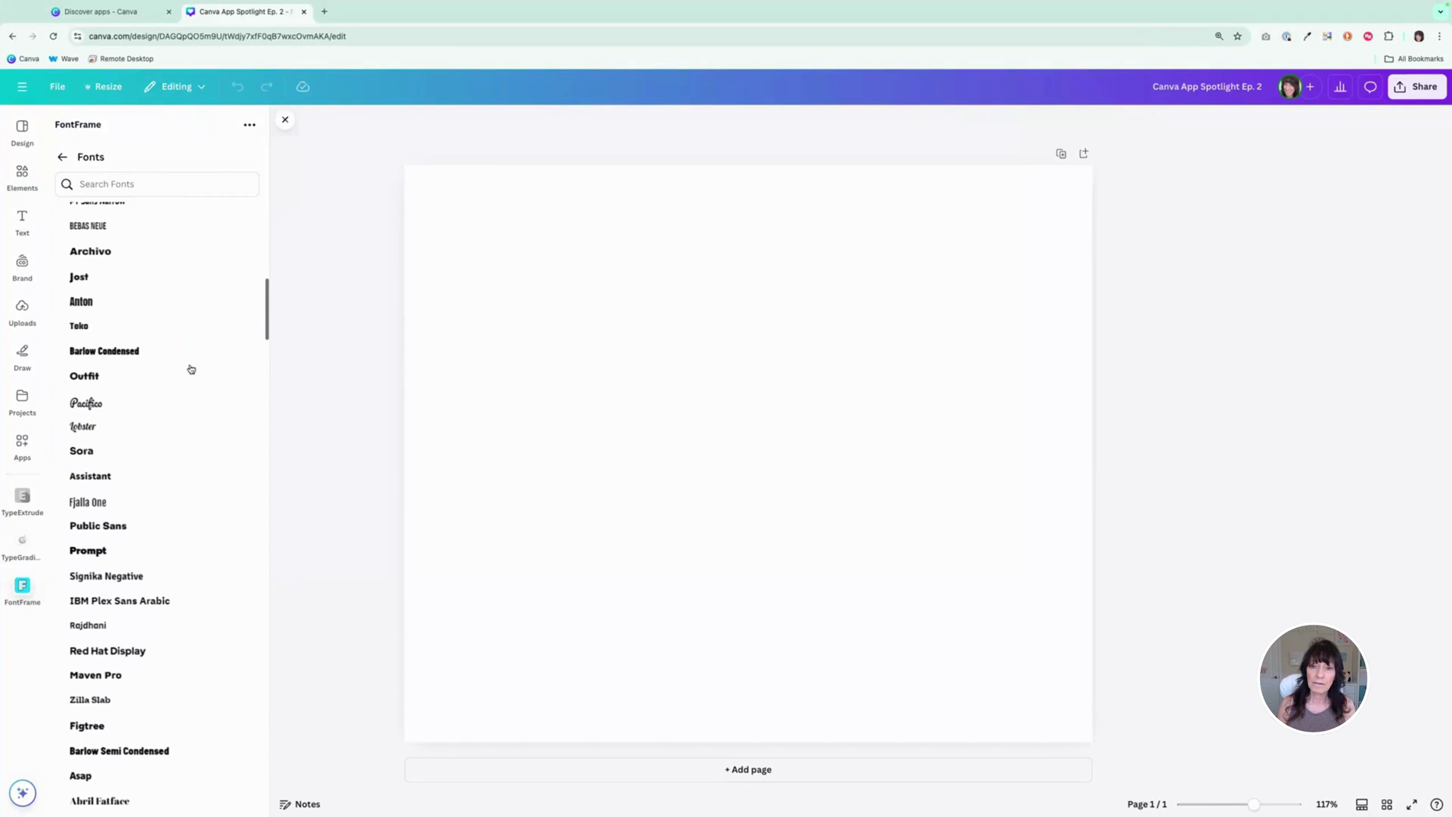
left_click(105, 304)
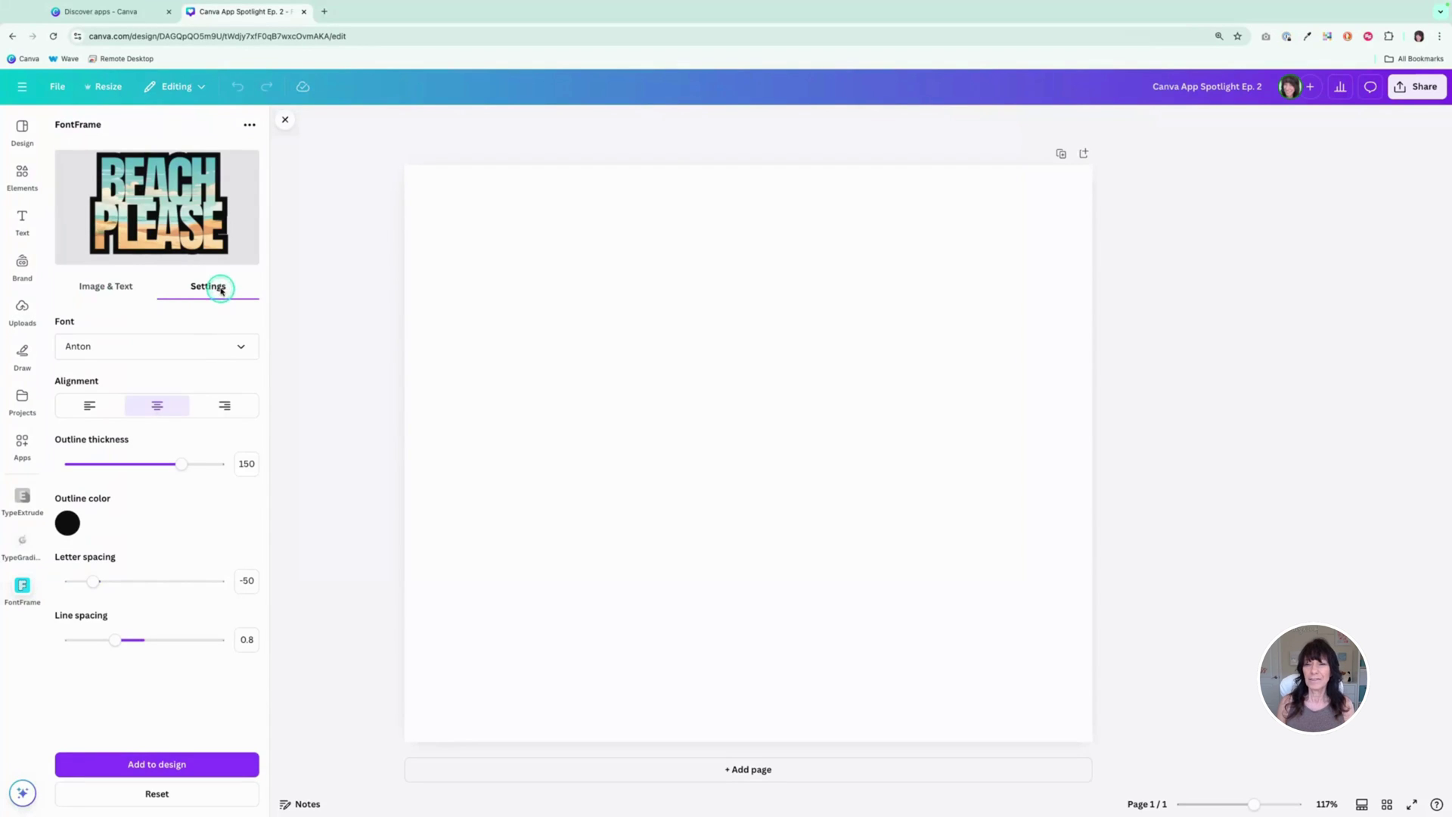
left_click(217, 348)
left_click(237, 347)
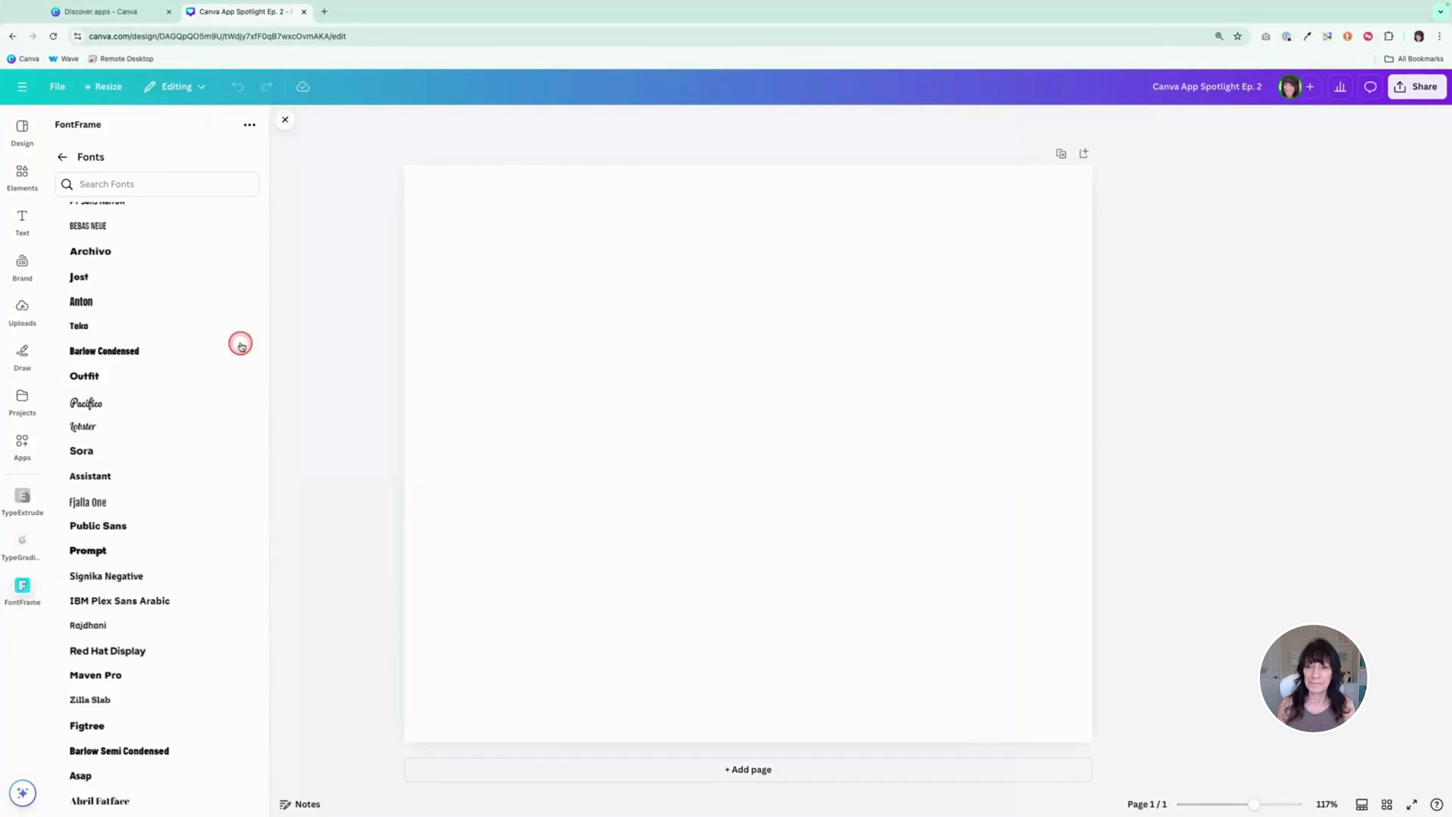
scroll(198, 403, "down", 10)
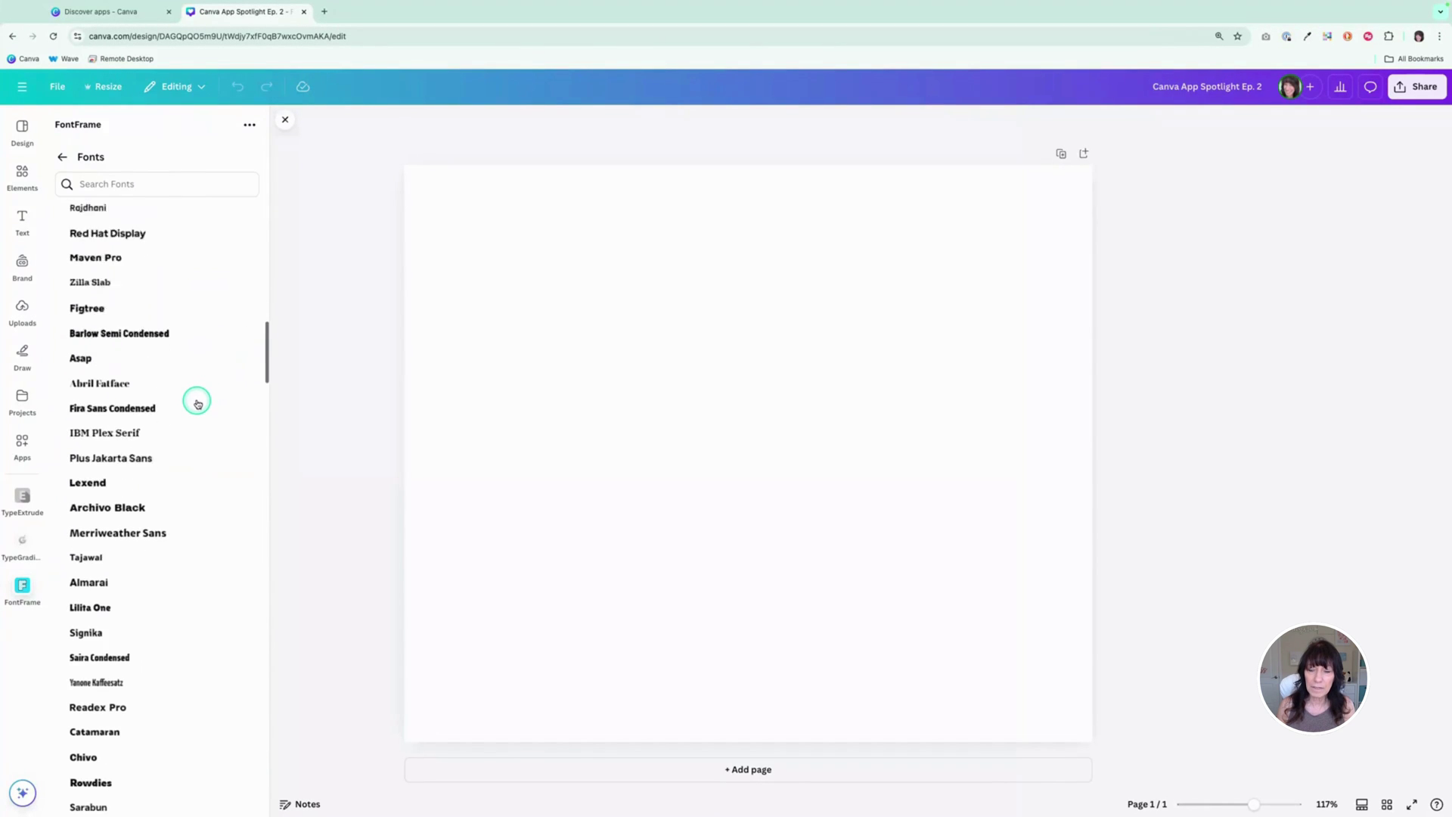
scroll(198, 404, "down", 5)
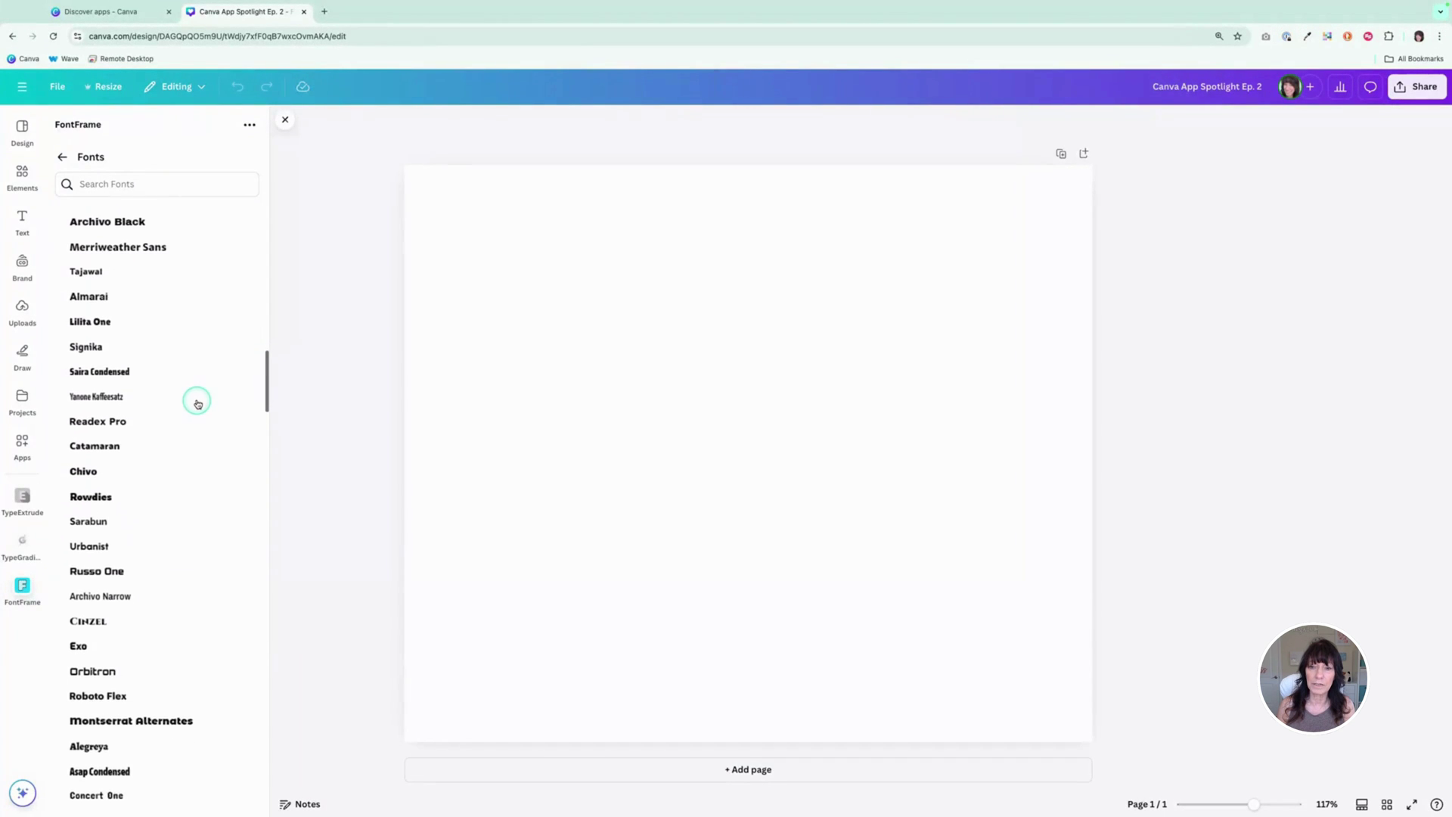
scroll(196, 405, "down", 4)
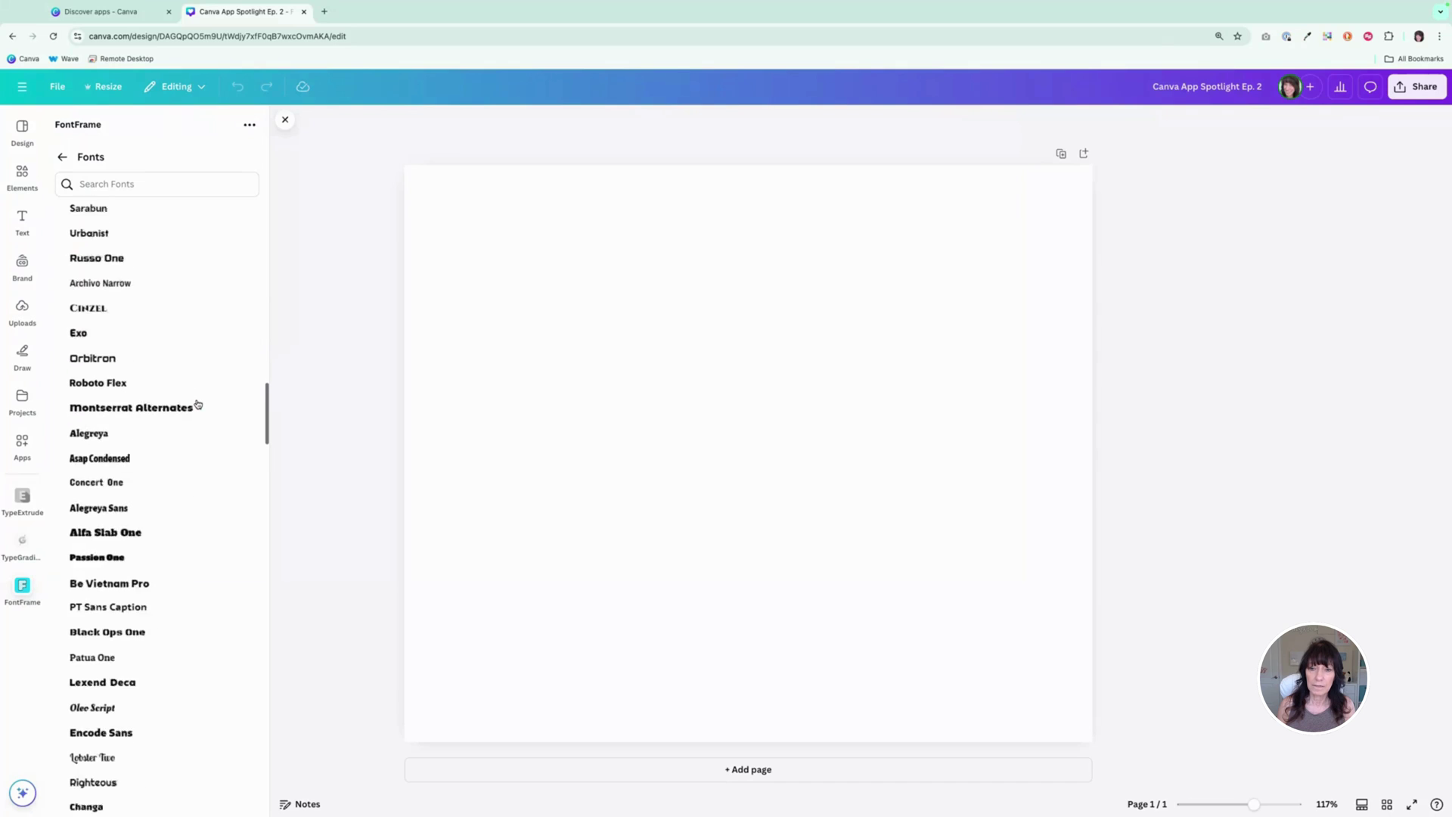
left_click(184, 378)
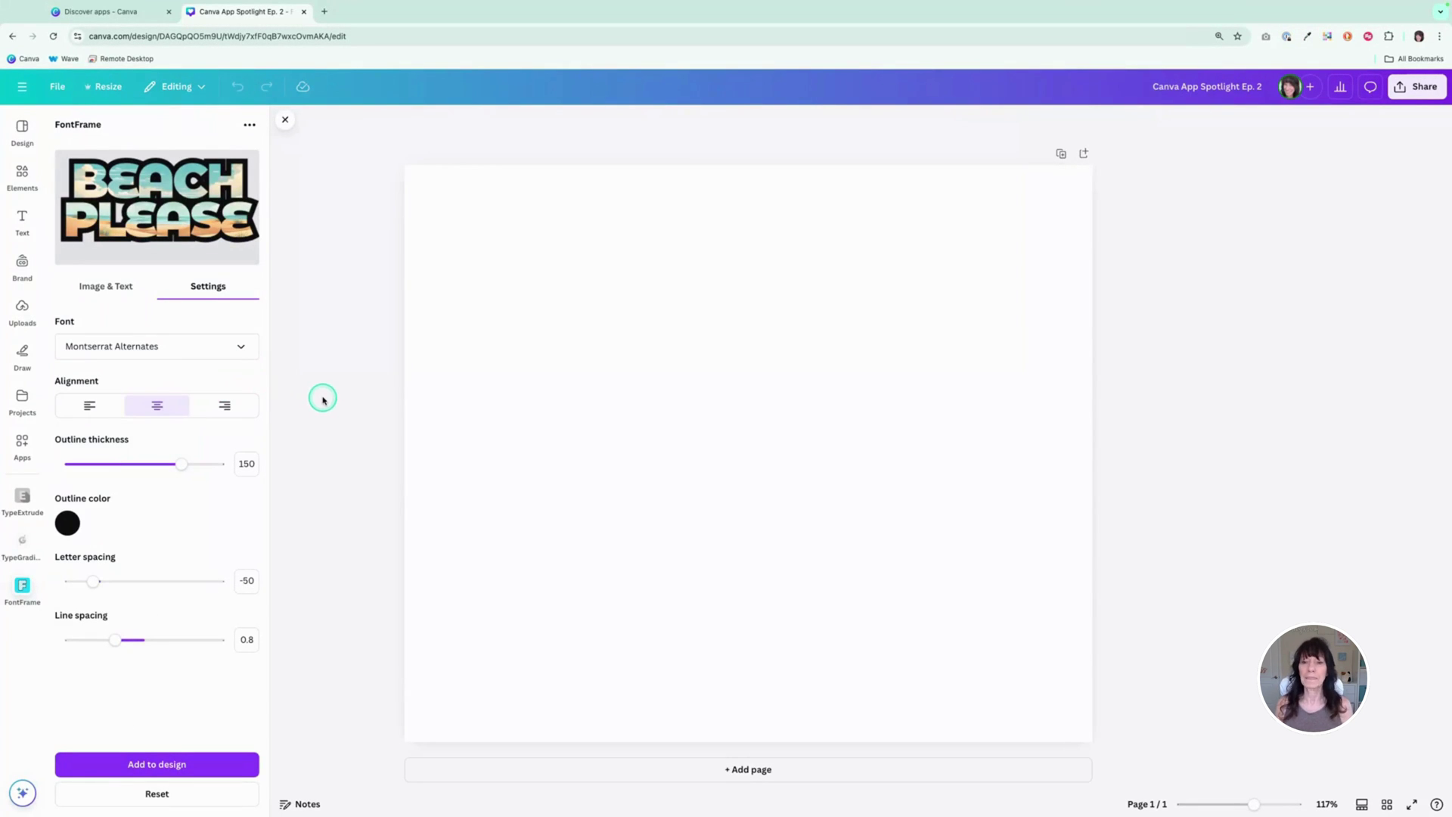
- Keep the lines centered, make the outline blue #4B83BD, and set outline thickness to 0
left_click(87, 406)
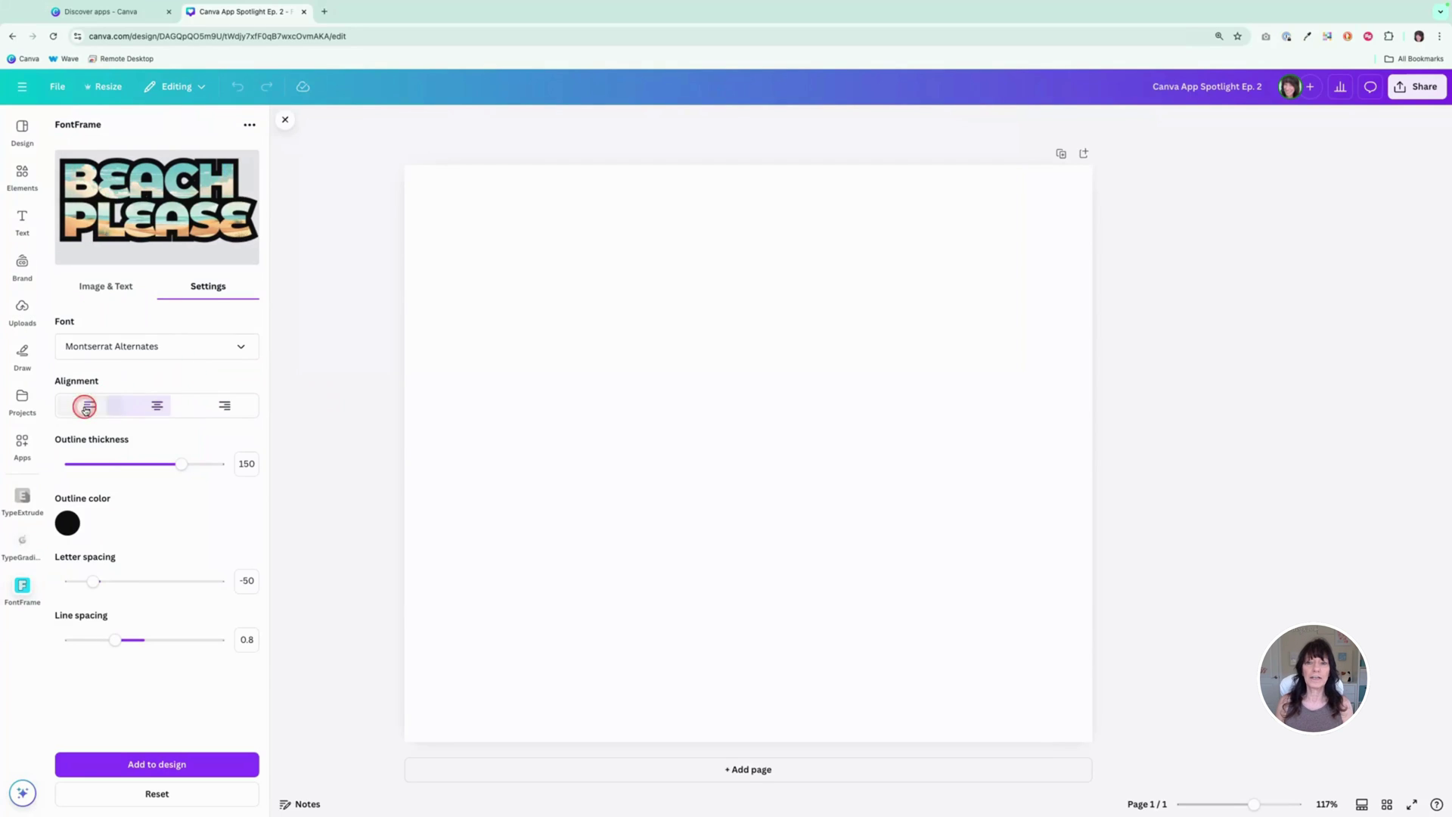
left_click(150, 408)
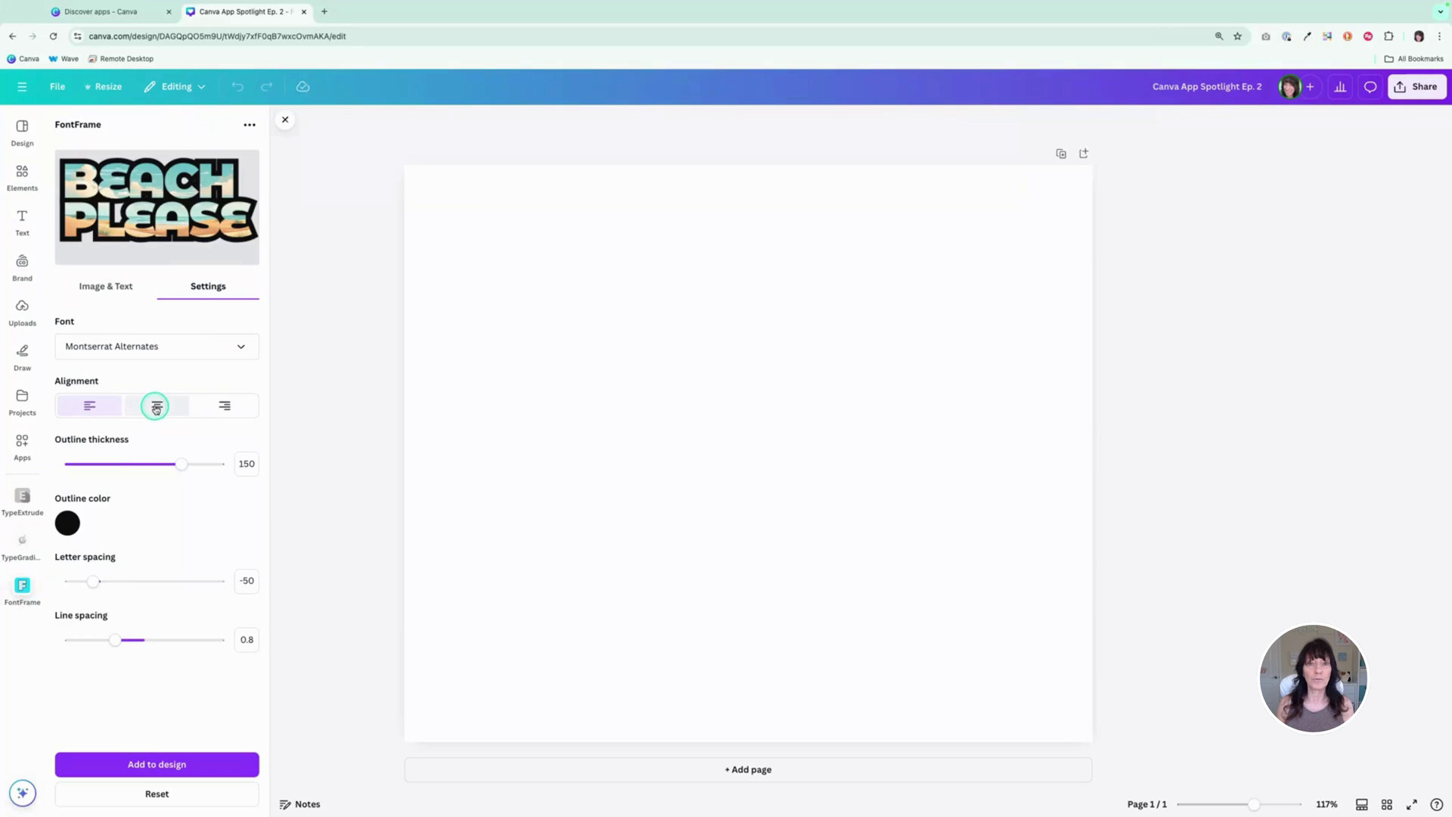
left_click_drag(184, 469, 157, 459)
left_click(69, 527)
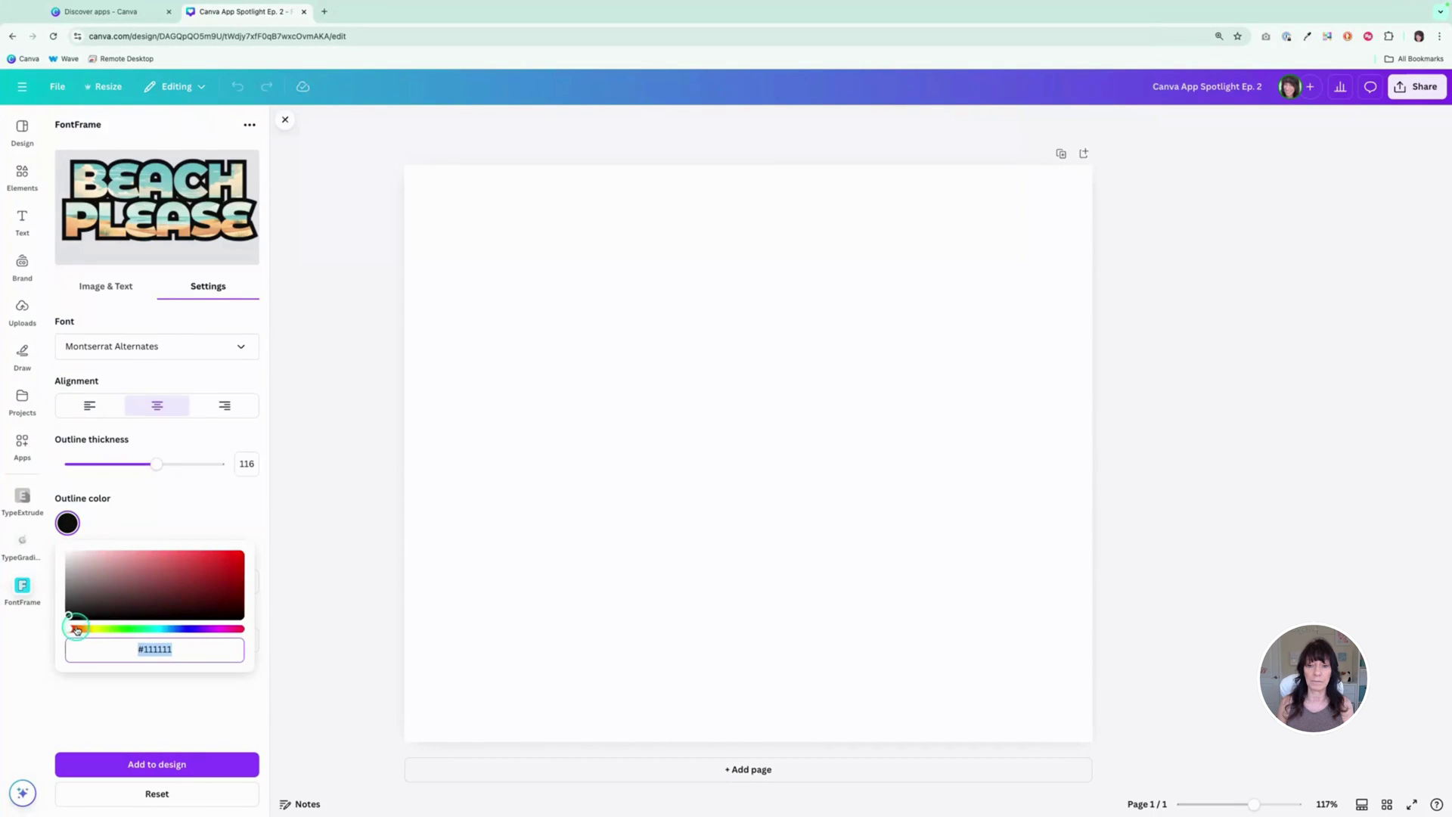
left_click_drag(76, 629, 173, 569)
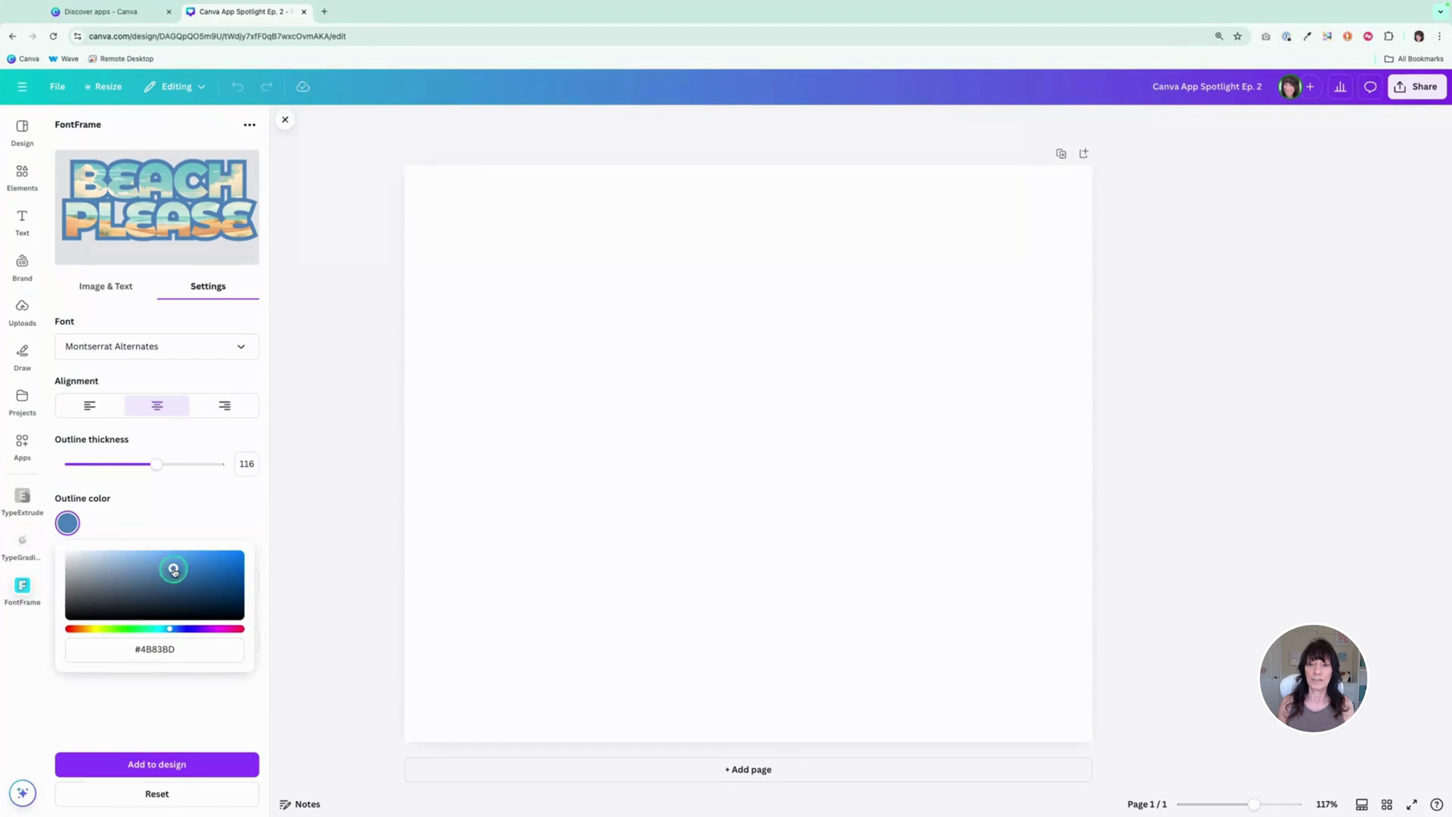
left_click(248, 499)
left_click_drag(165, 480, 34, 459)
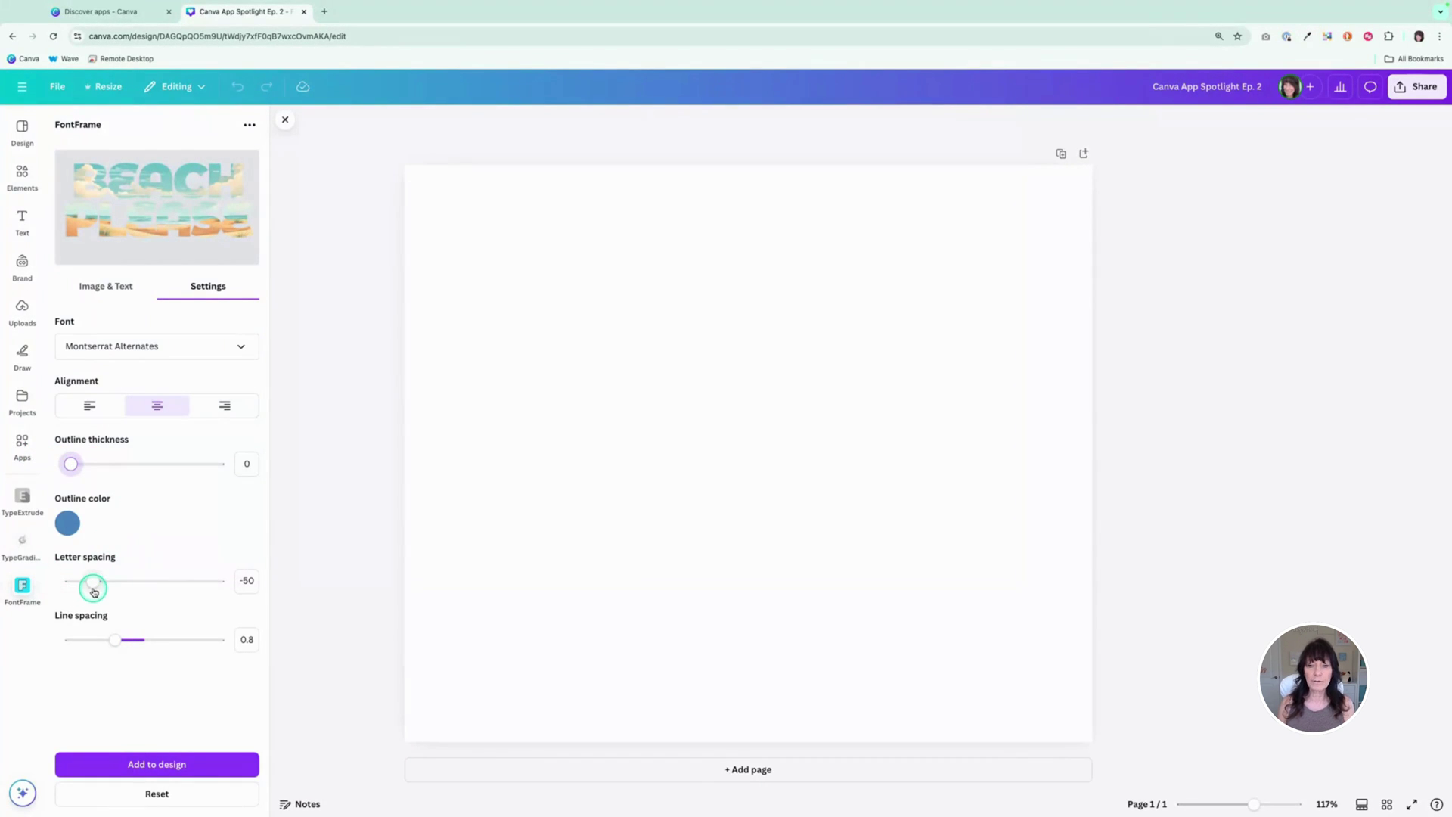
- Leave the FontFrame options and return to the main Elements library overview
left_click(115, 289)
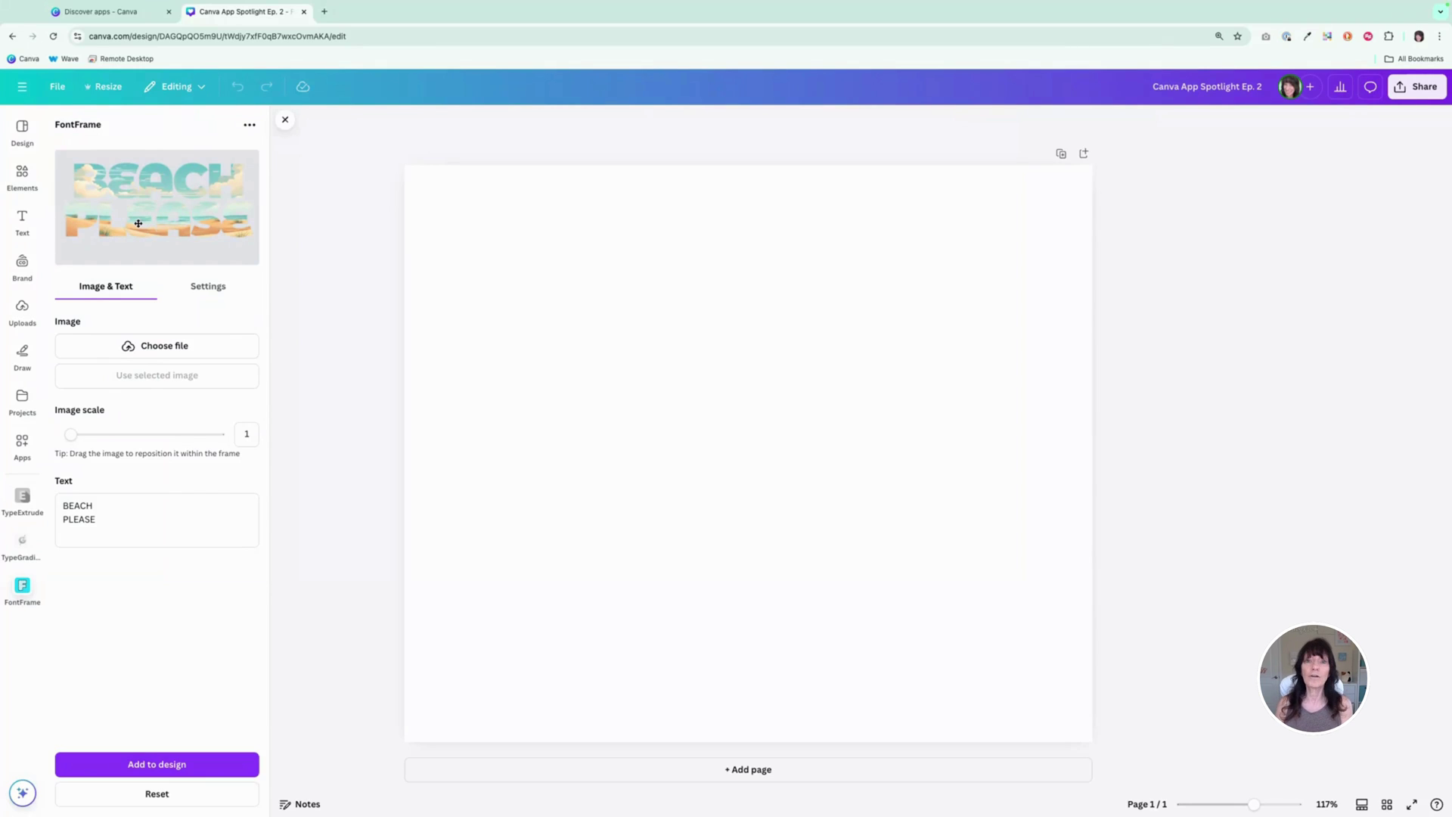
left_click(202, 353)
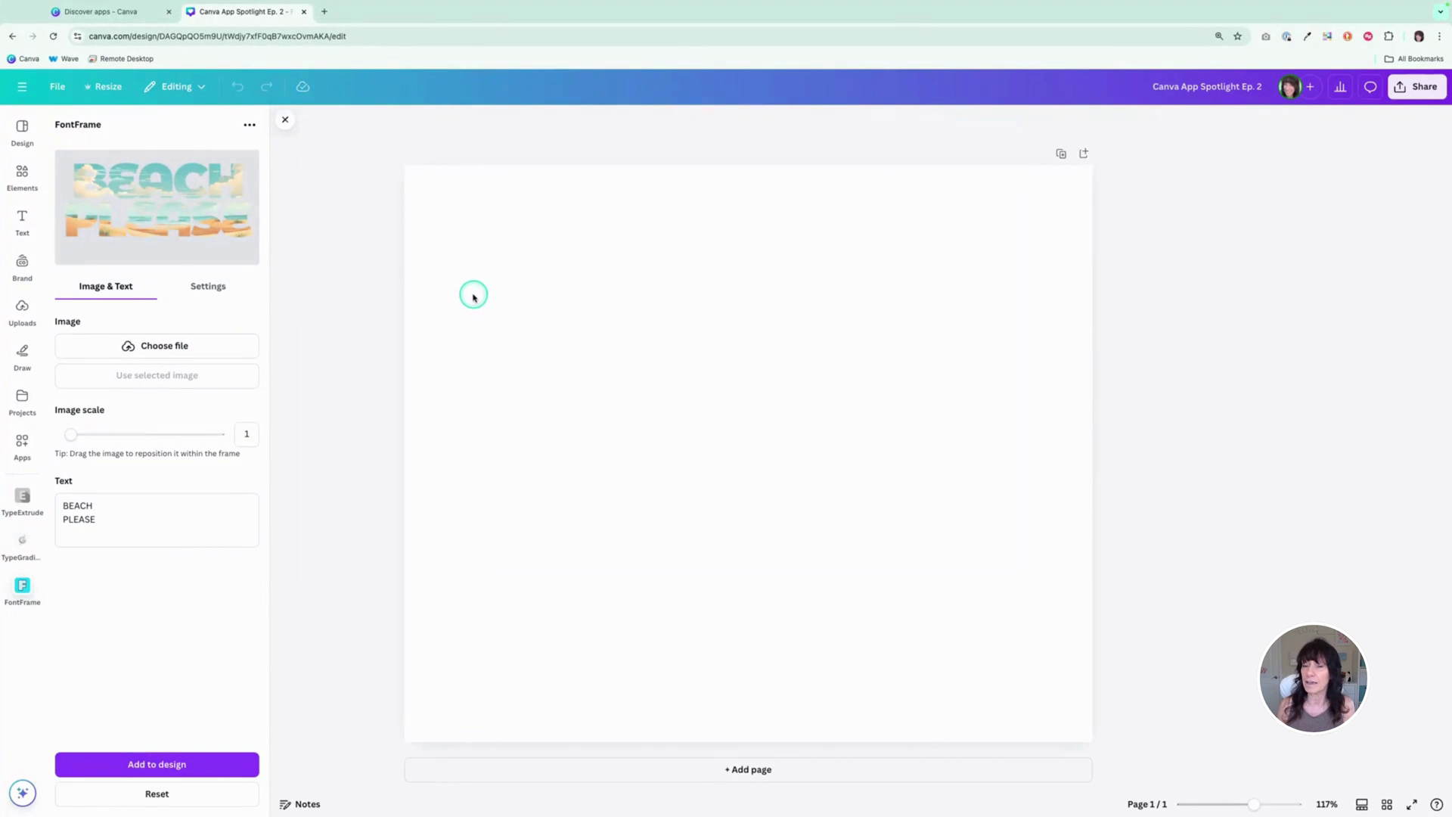
left_click(22, 176)
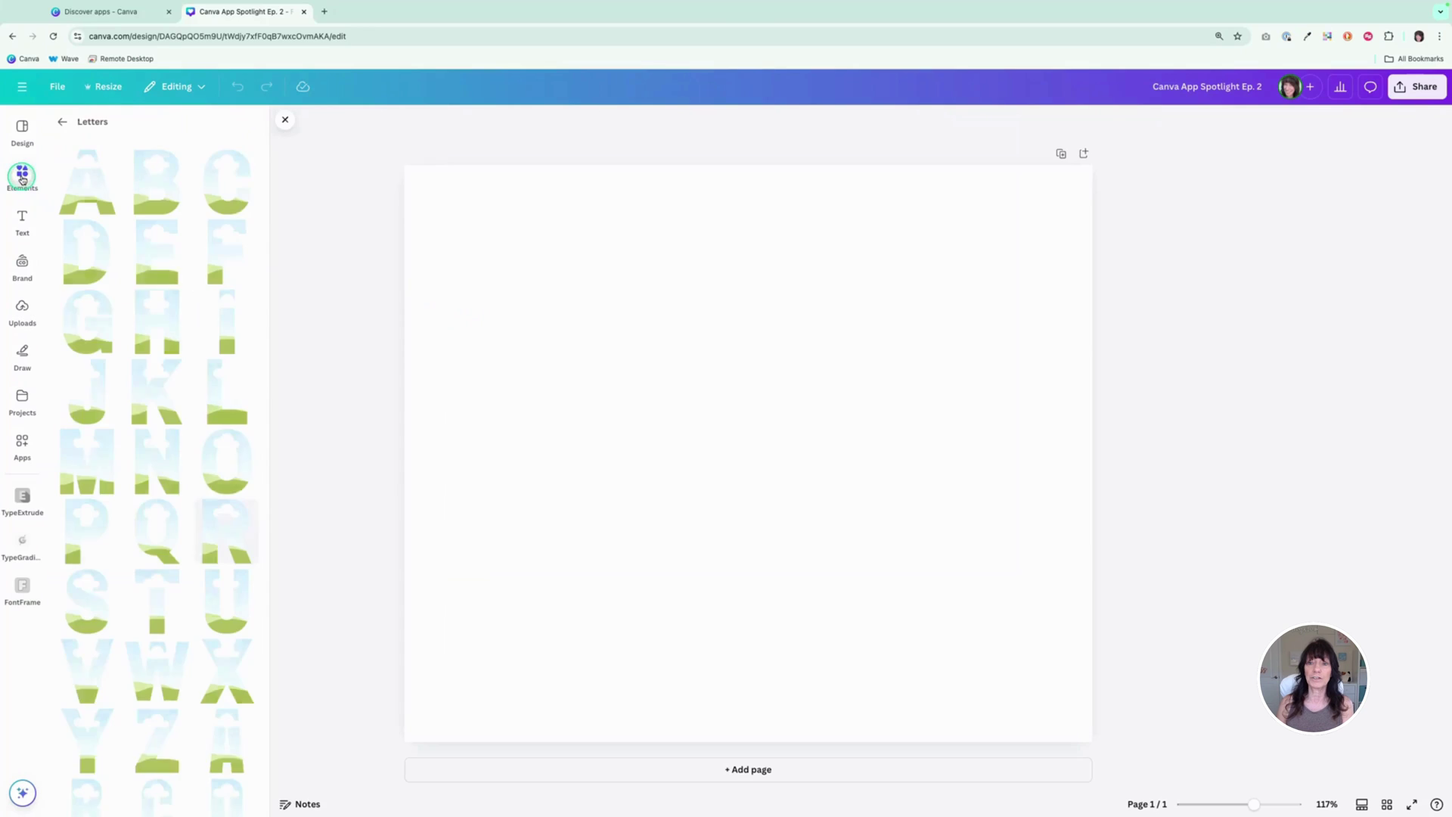
left_click(61, 122)
left_click(61, 121)
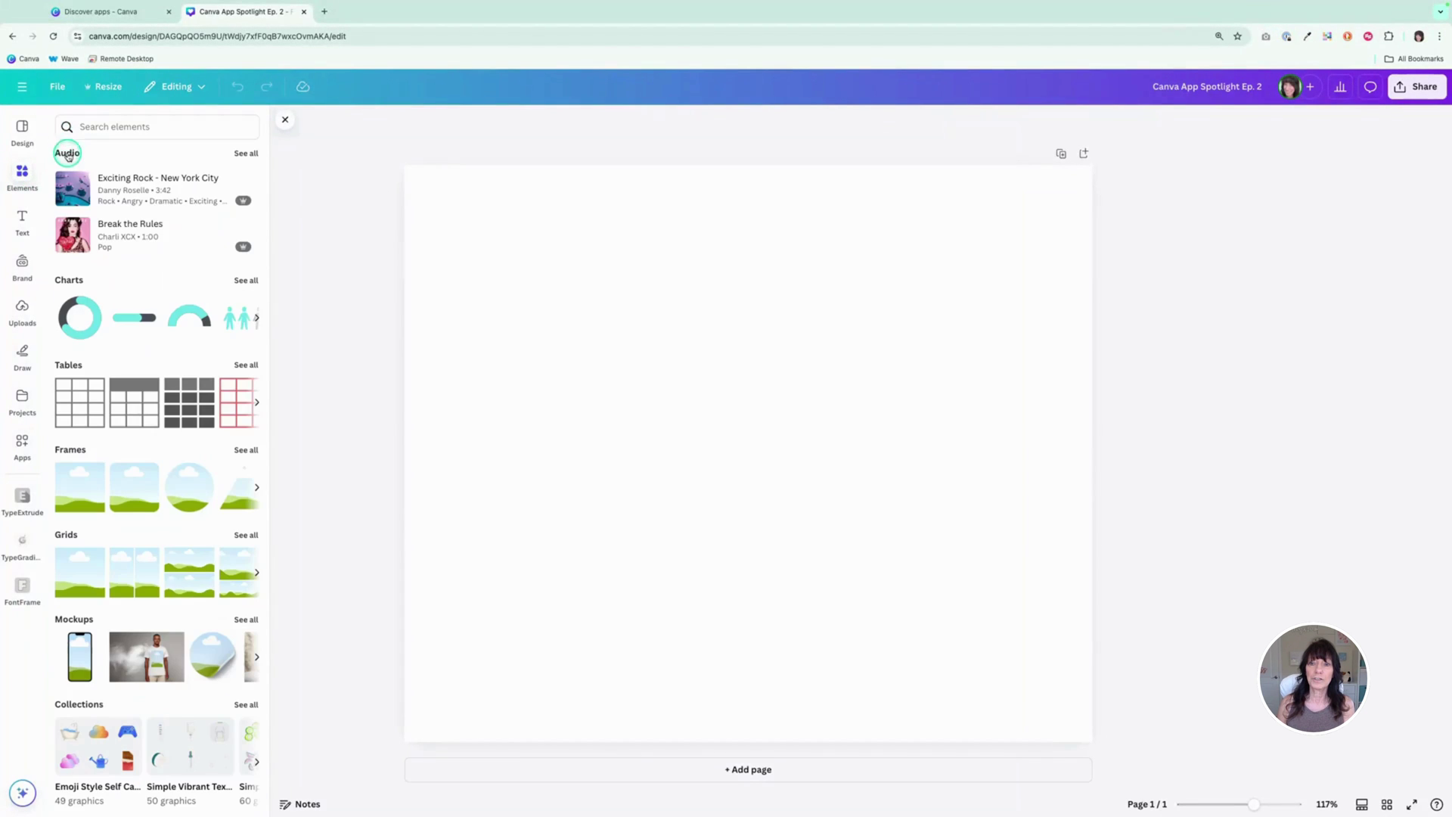
- Search elements for 'beach' and add the pink-umbrella, two-deck-chair photo from Photos
left_click(113, 127)
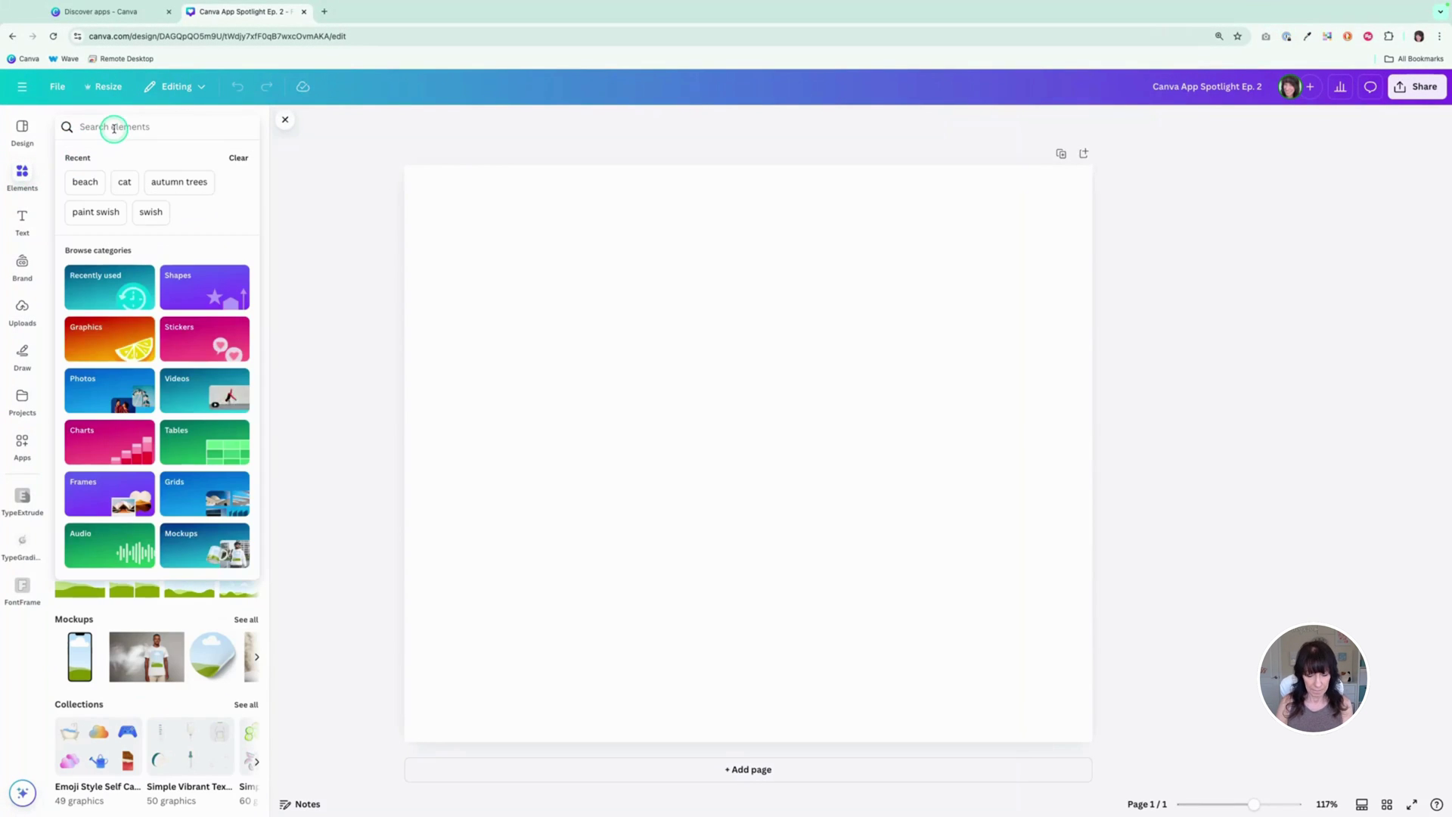
type("beach")
key("Return")
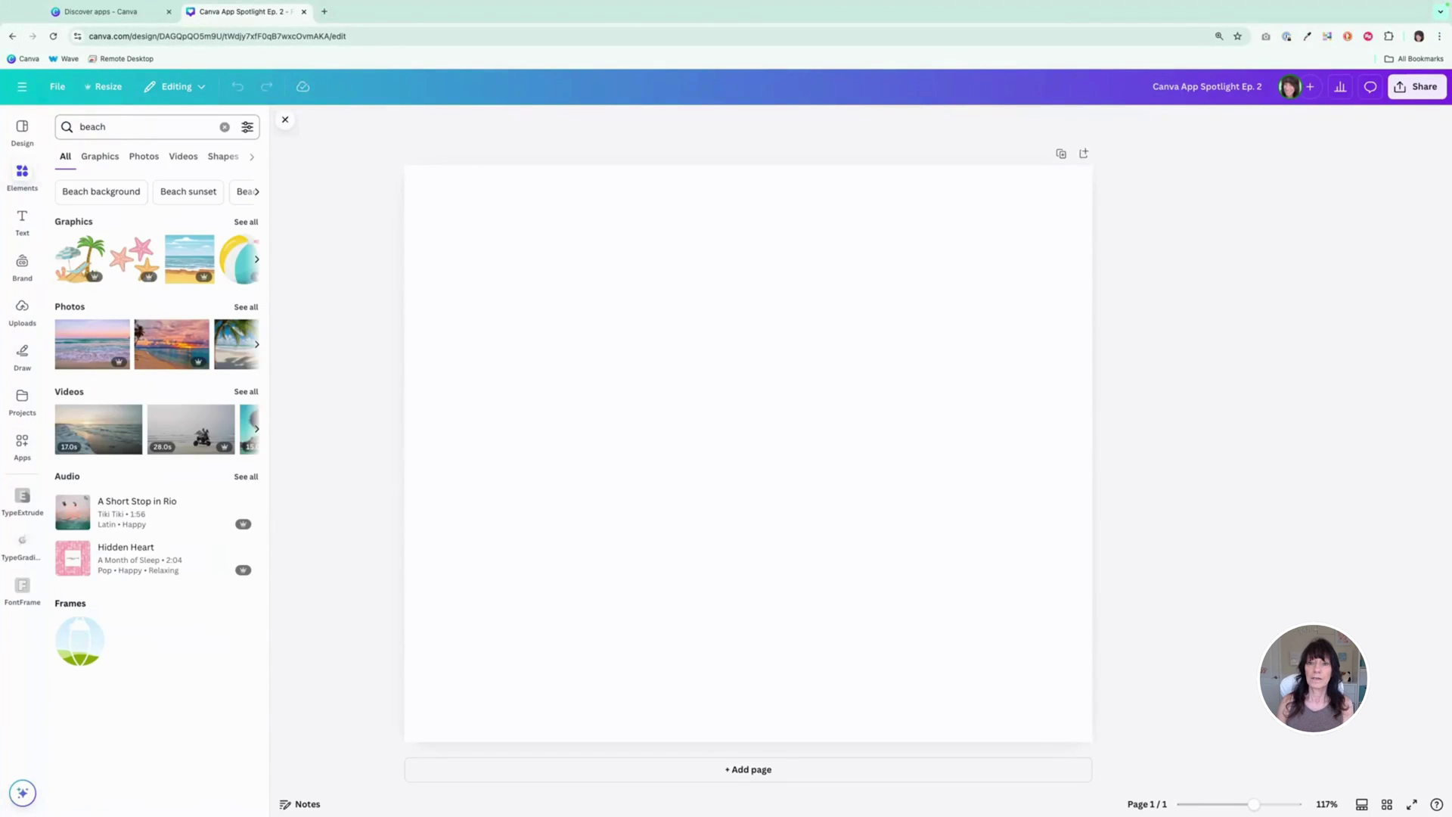
left_click(144, 157)
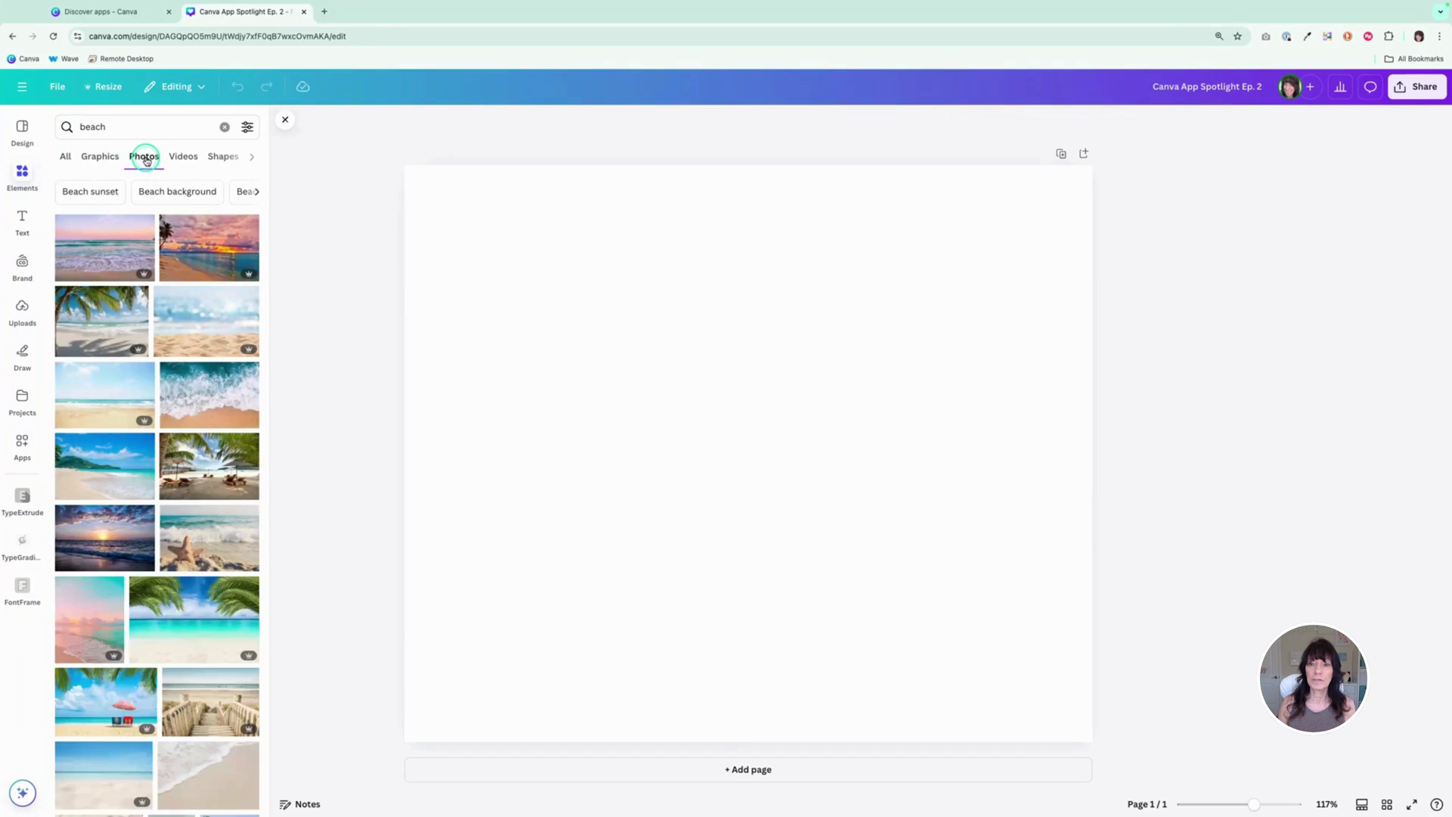
scroll(133, 385, "down", 4)
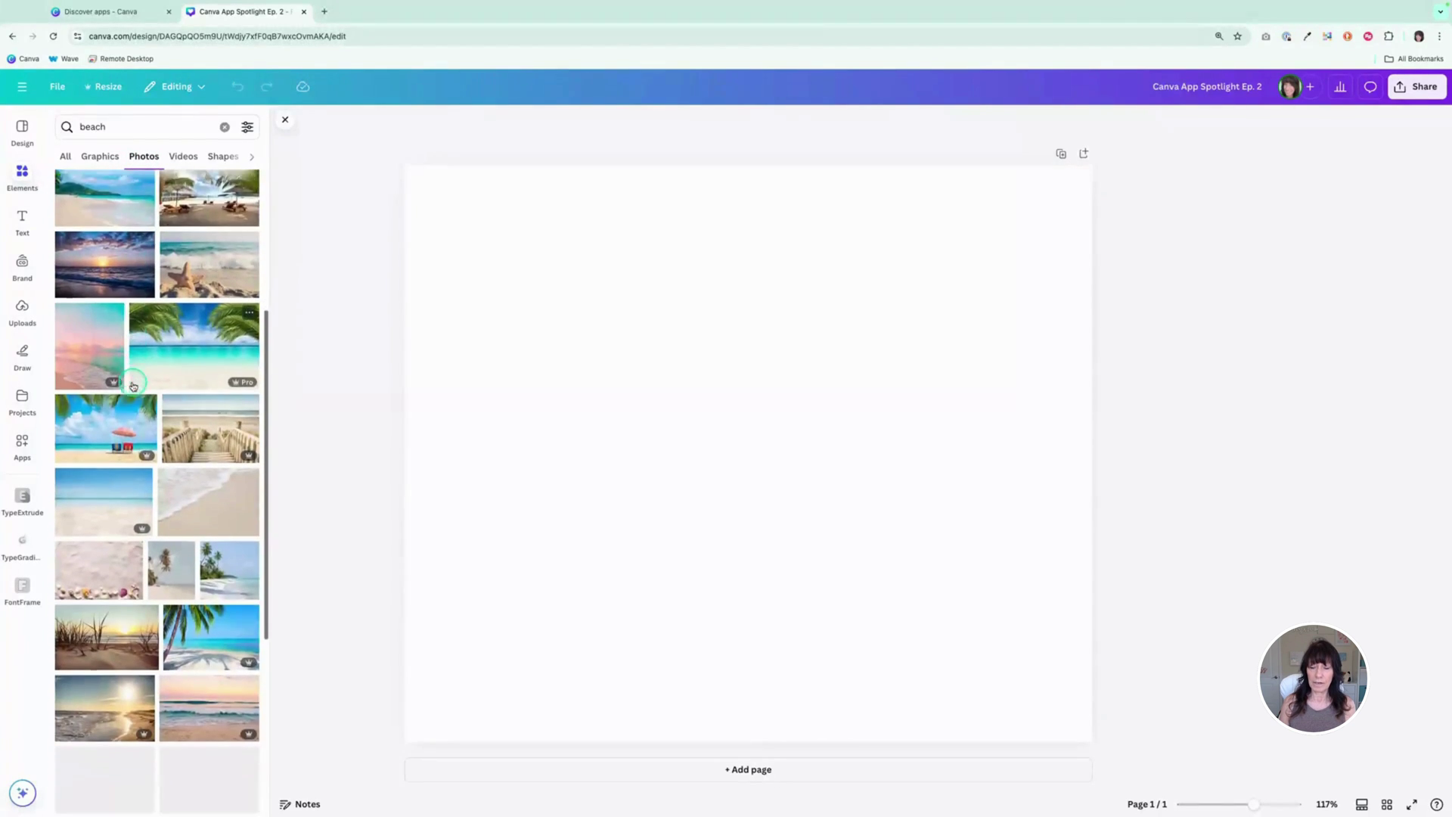
scroll(133, 386, "down", 1)
left_click(105, 363)
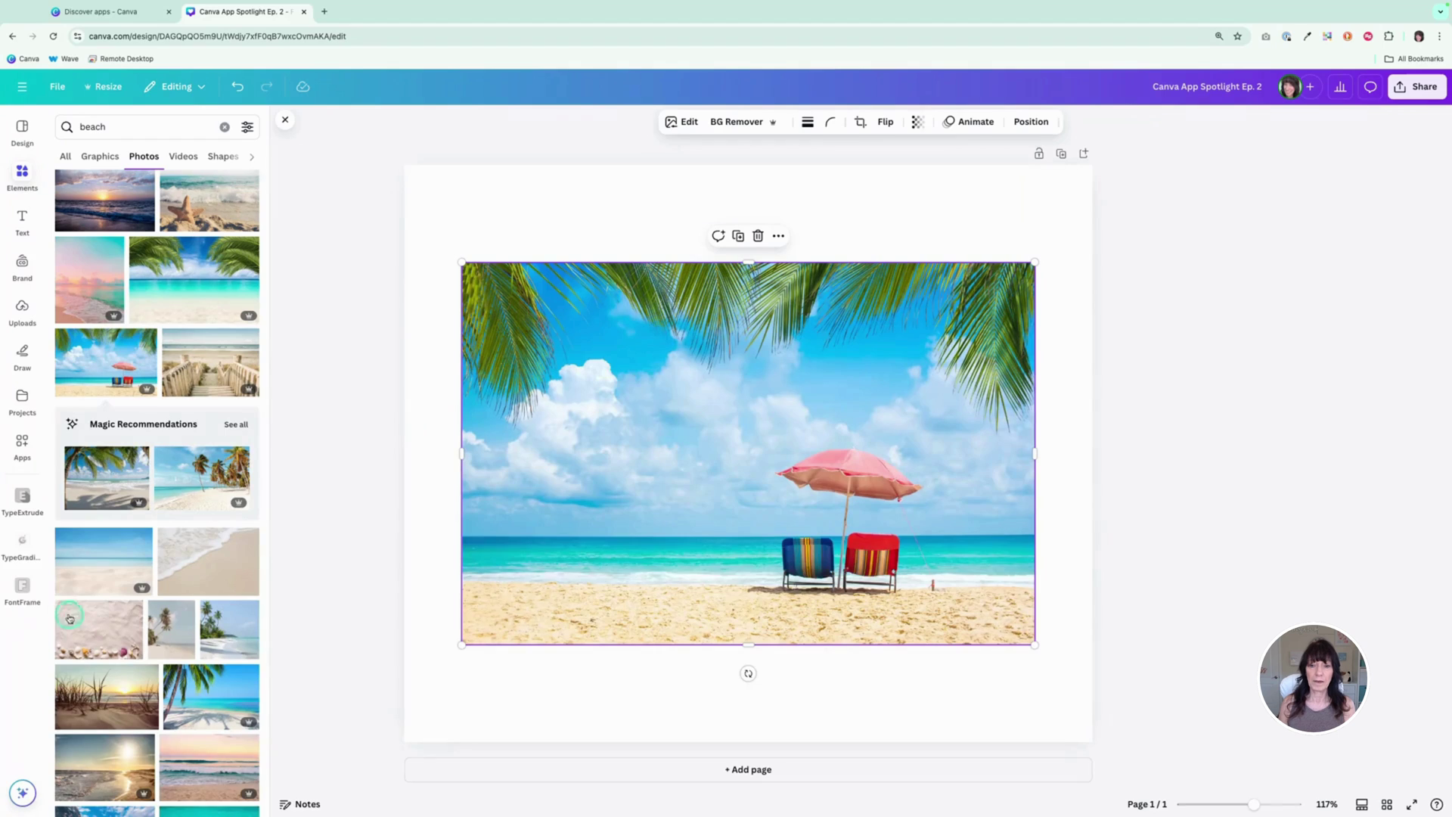
- Fill BEACH PLEASE with the selected beach photo, shift it to show sea and chairs, and add it
left_click(22, 586)
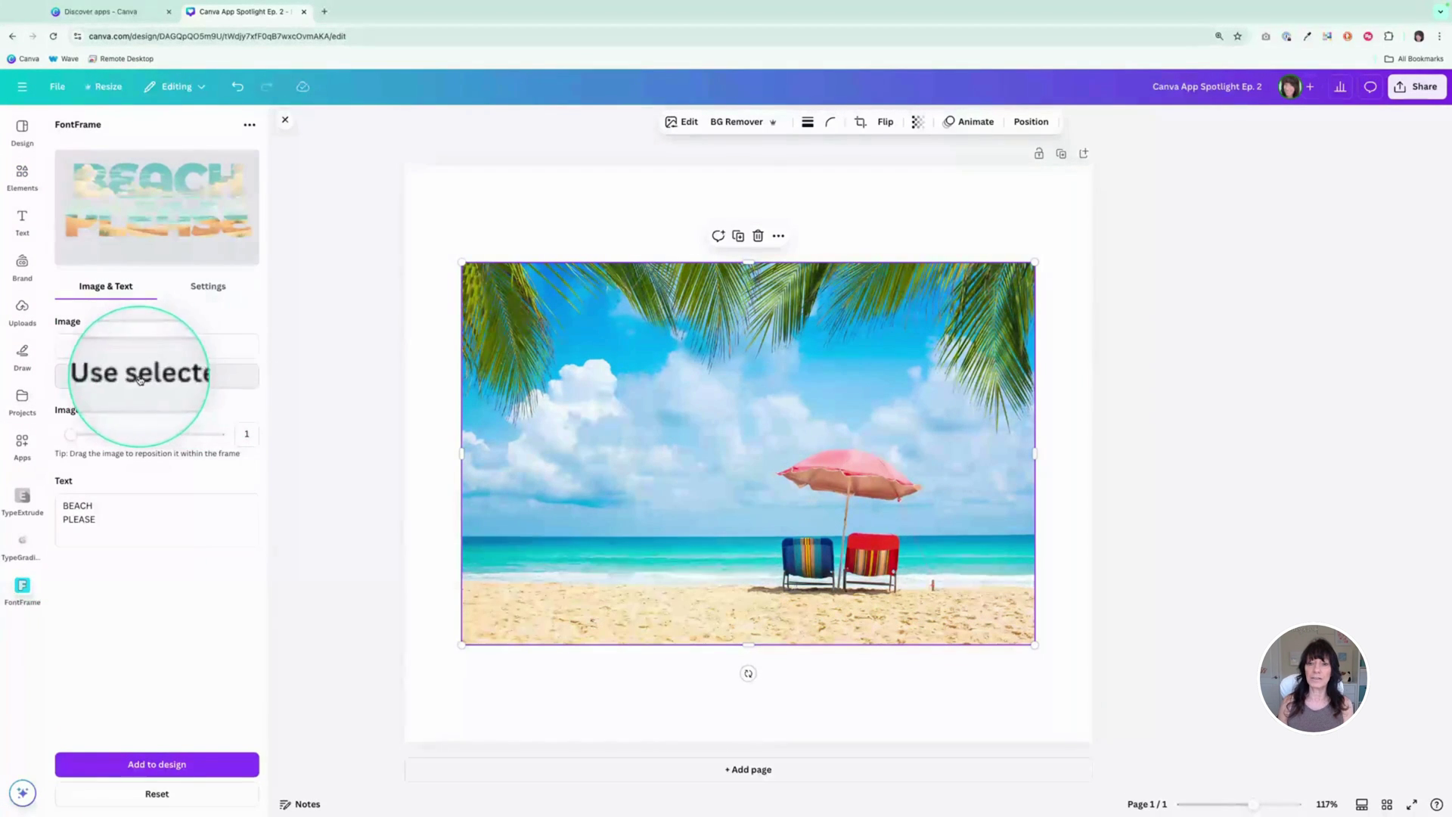
left_click(163, 378)
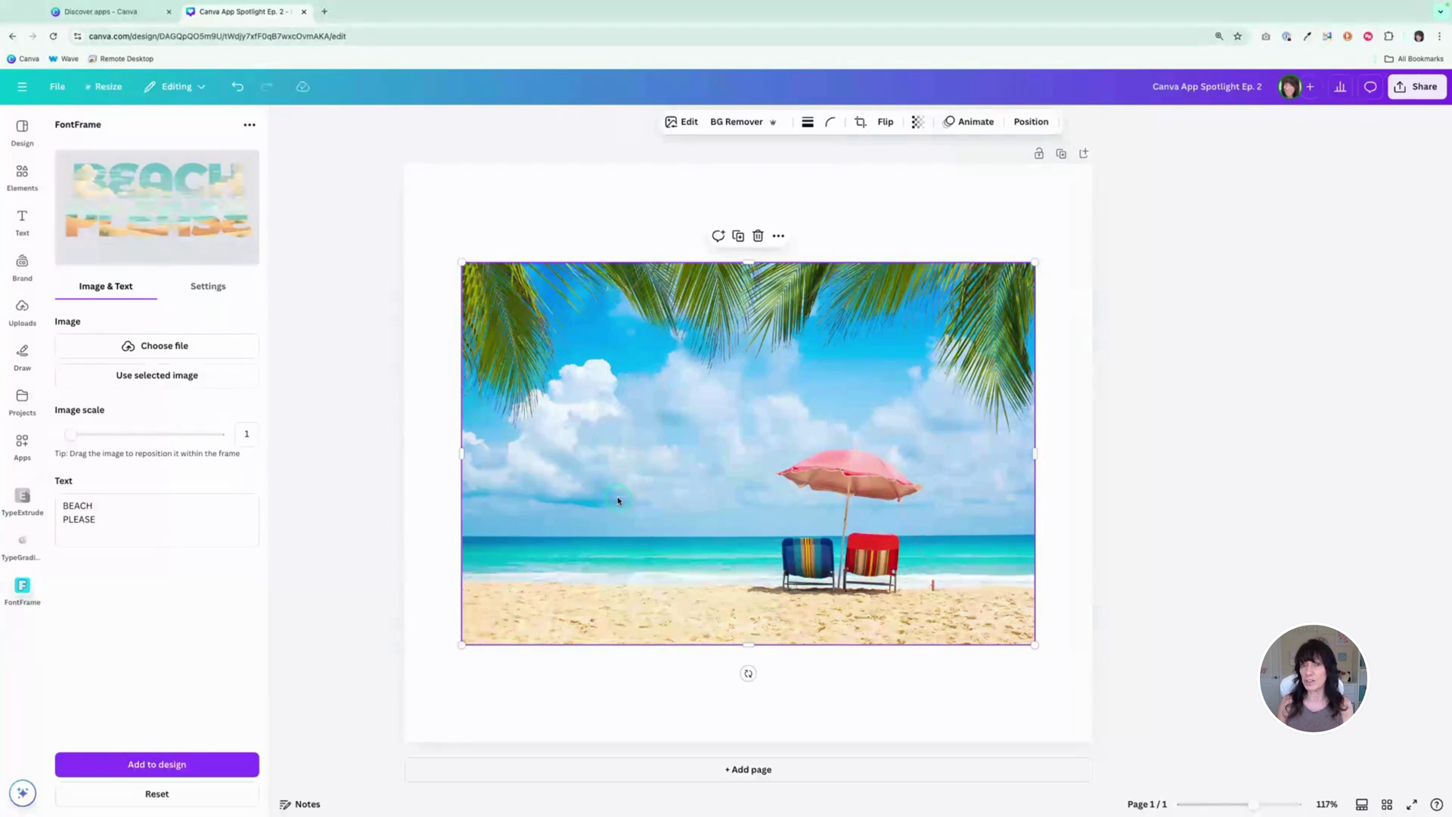
left_click(214, 376)
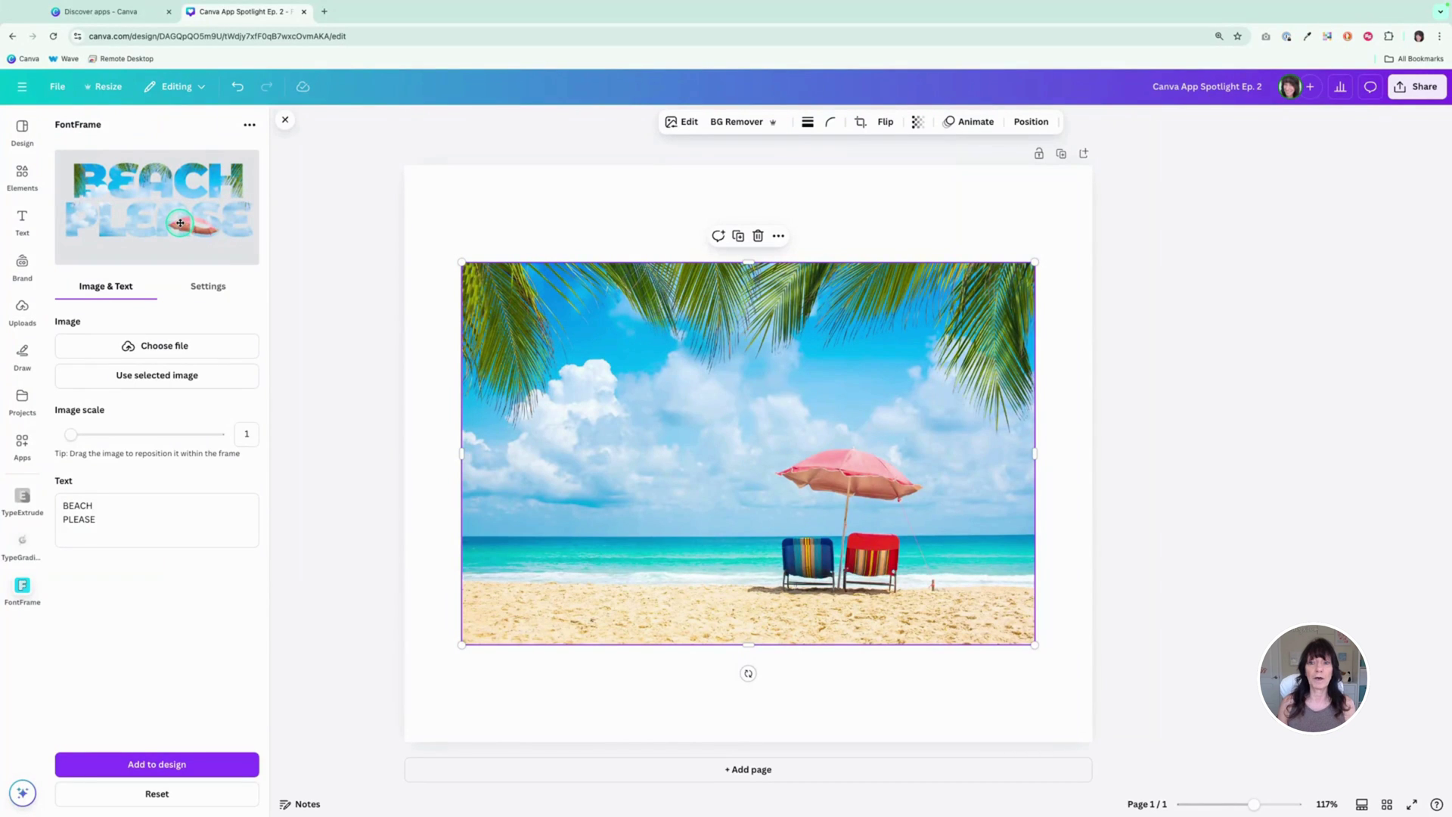
mouse_move(180, 223)
left_mouse_down()
mouse_move(140, 195)
mouse_move(152, 217)
mouse_move(164, 175)
mouse_move(174, 202)
left_mouse_up()
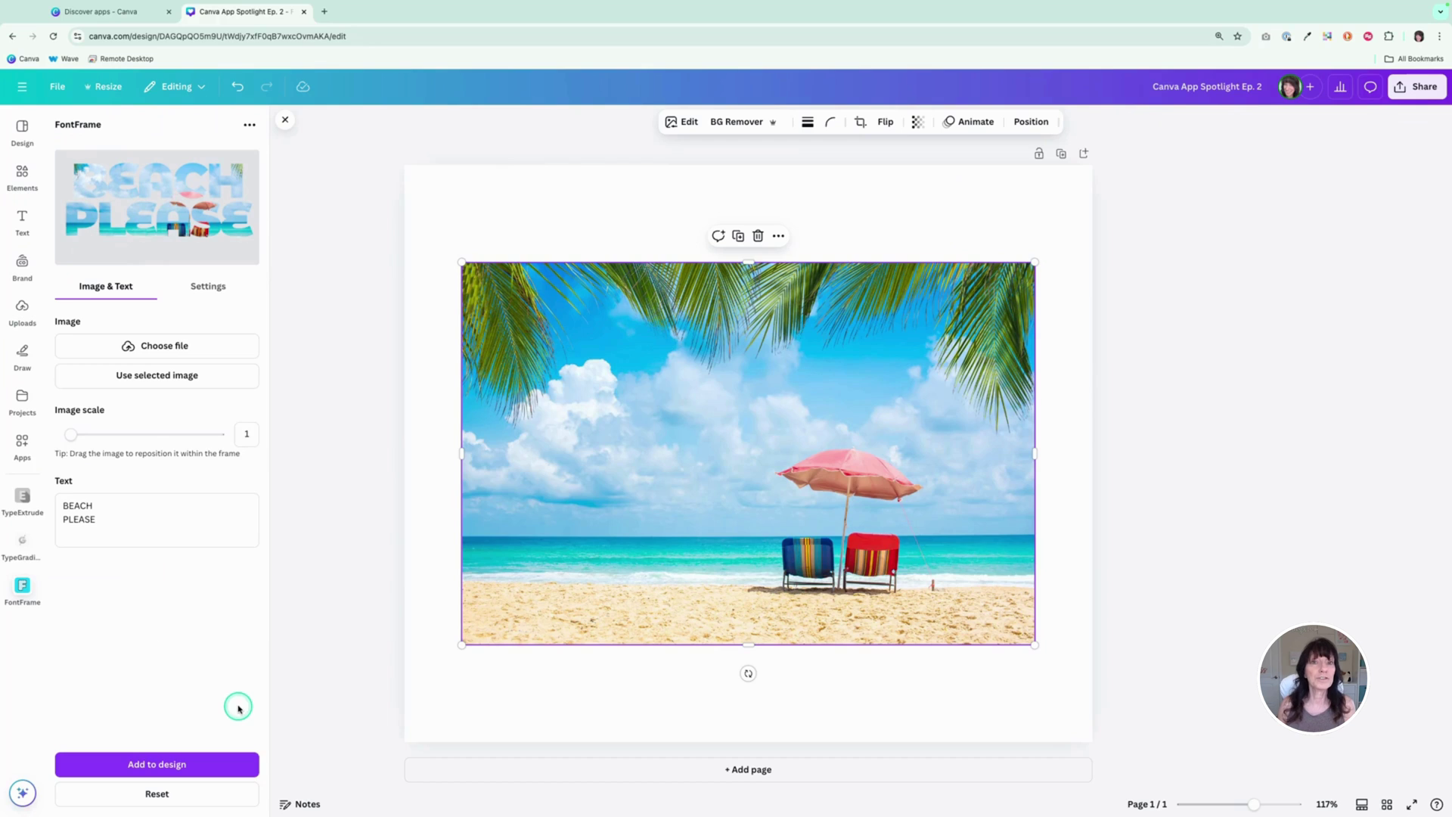
left_click(183, 770)
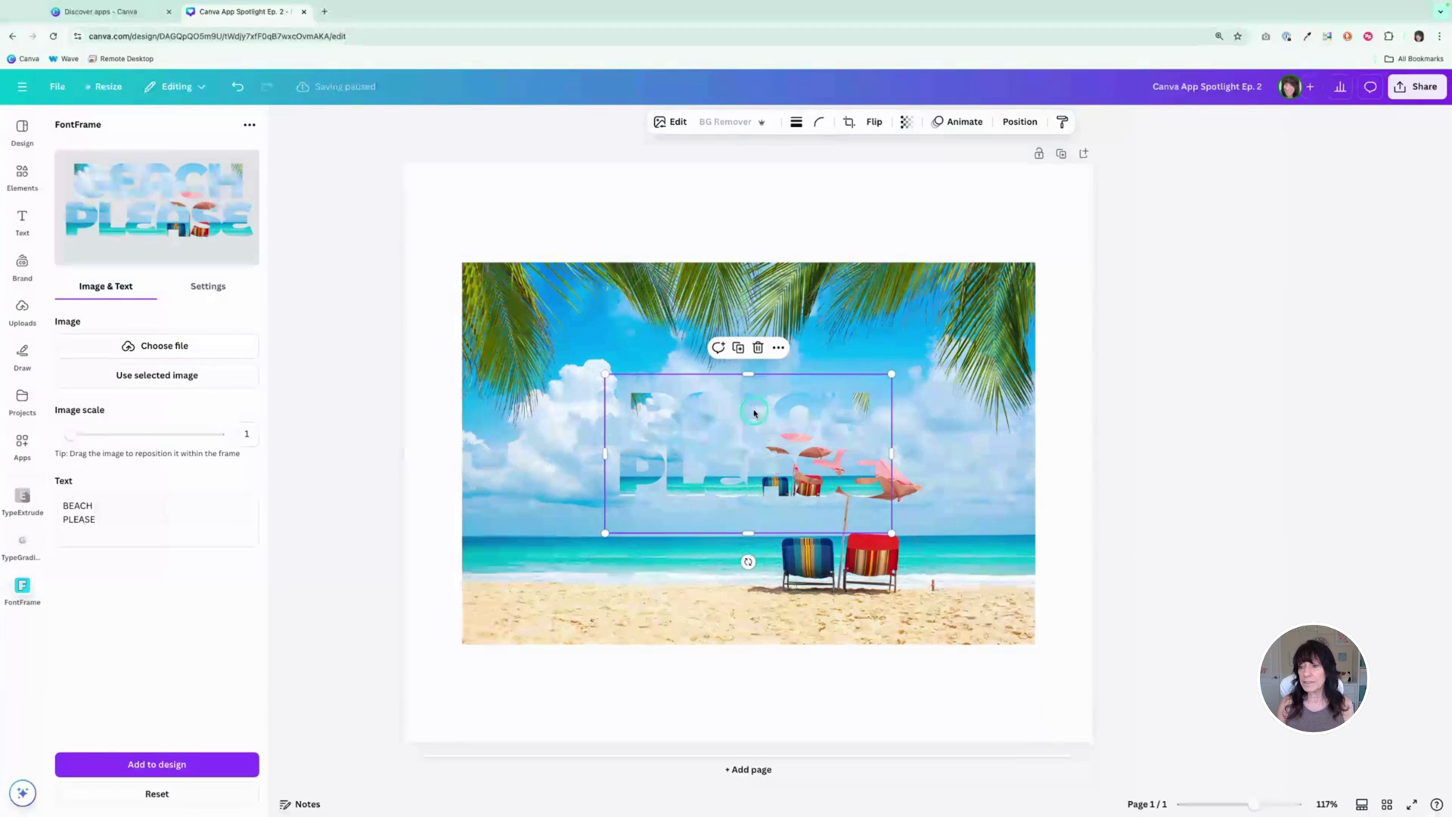
- Enlarge the BEACH PLEASE frame toward the photo's size and move it down over the photo
mouse_move(515, 265)
left_mouse_down()
mouse_move(521, 690)
mouse_move(541, 403)
mouse_move(532, 284)
left_mouse_up()
left_click(728, 422)
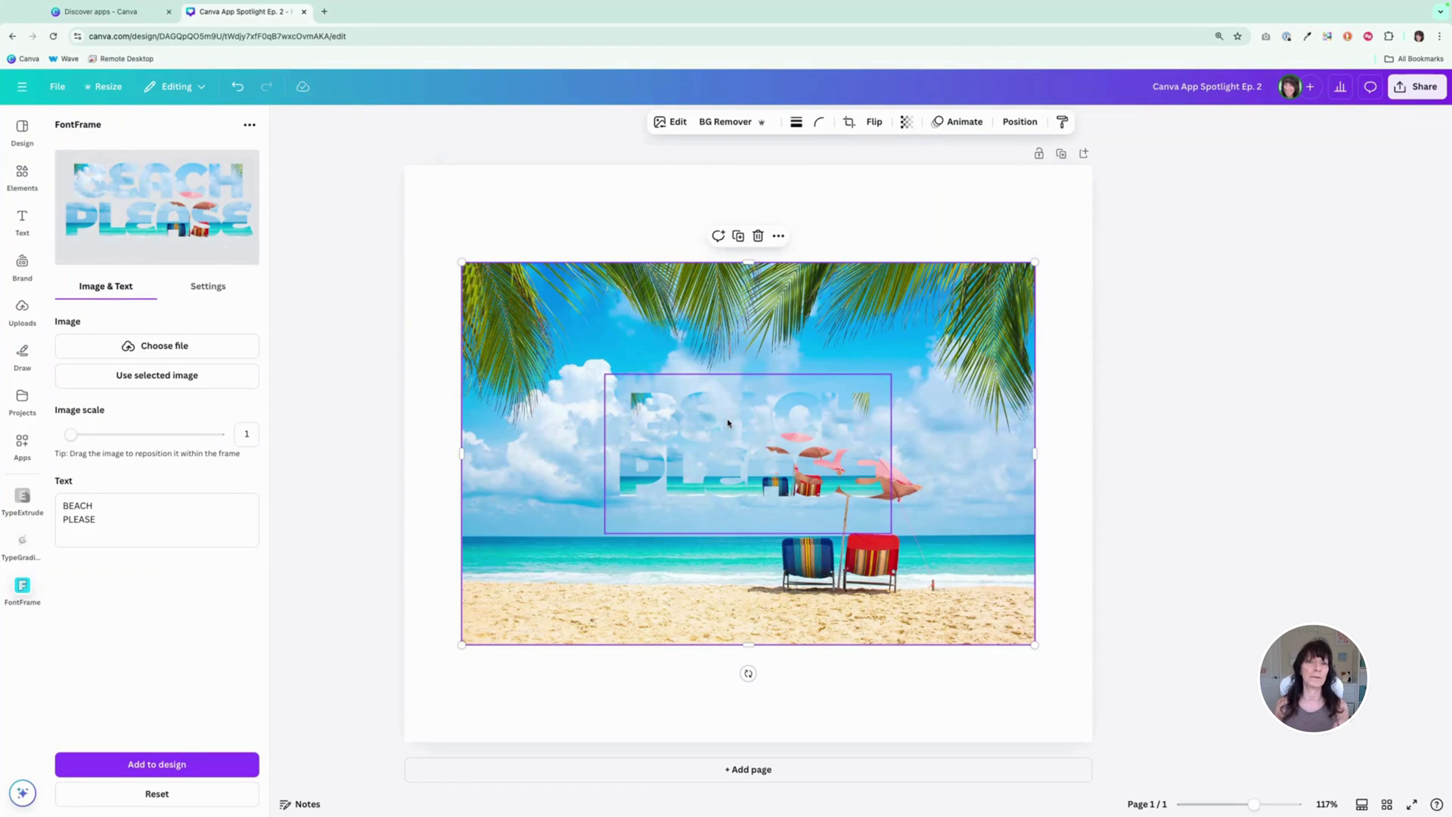
left_click(785, 459)
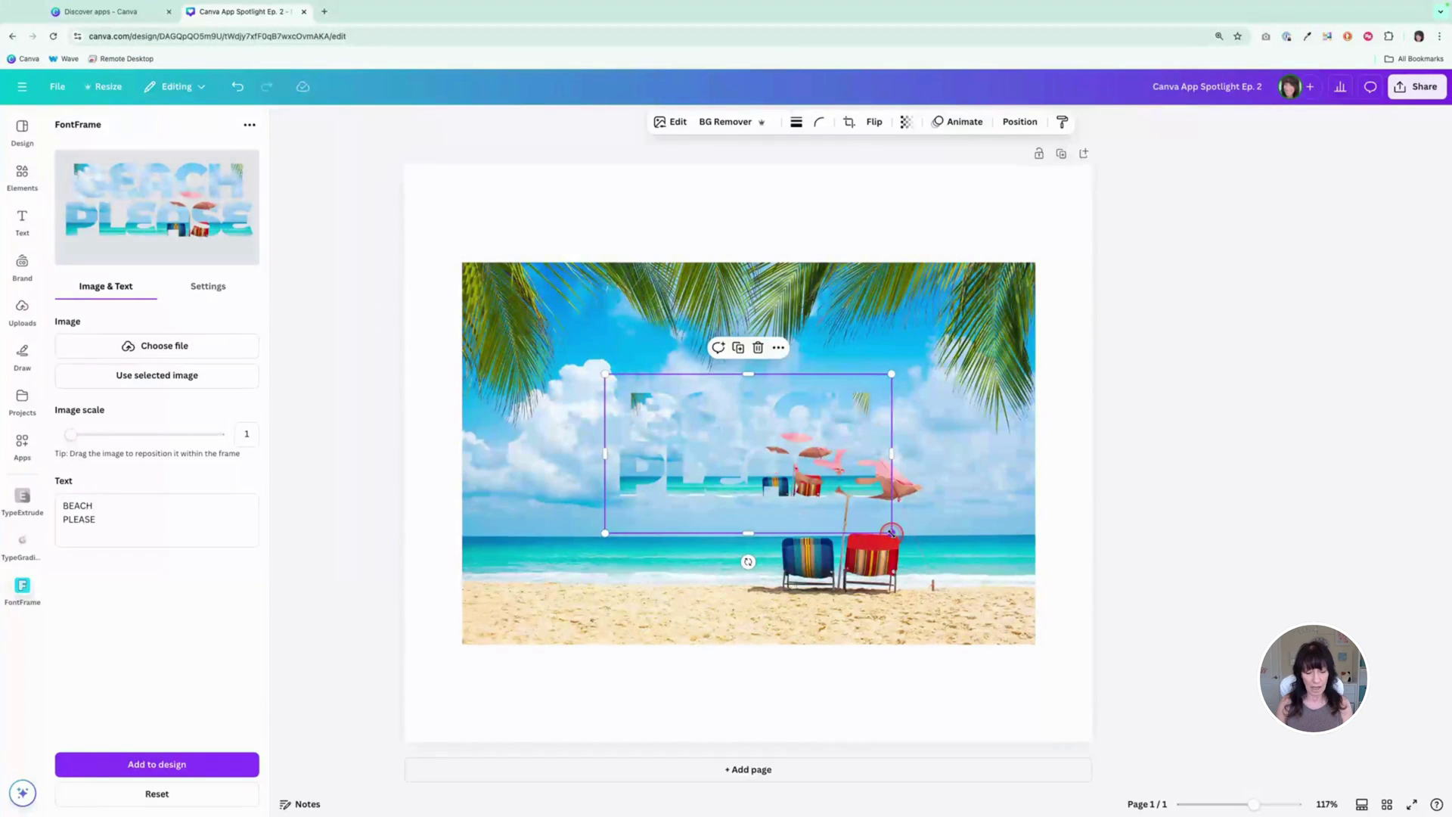
left_click_drag(891, 533, 1017, 651)
left_click(895, 451)
left_click_drag(895, 452, 897, 489)
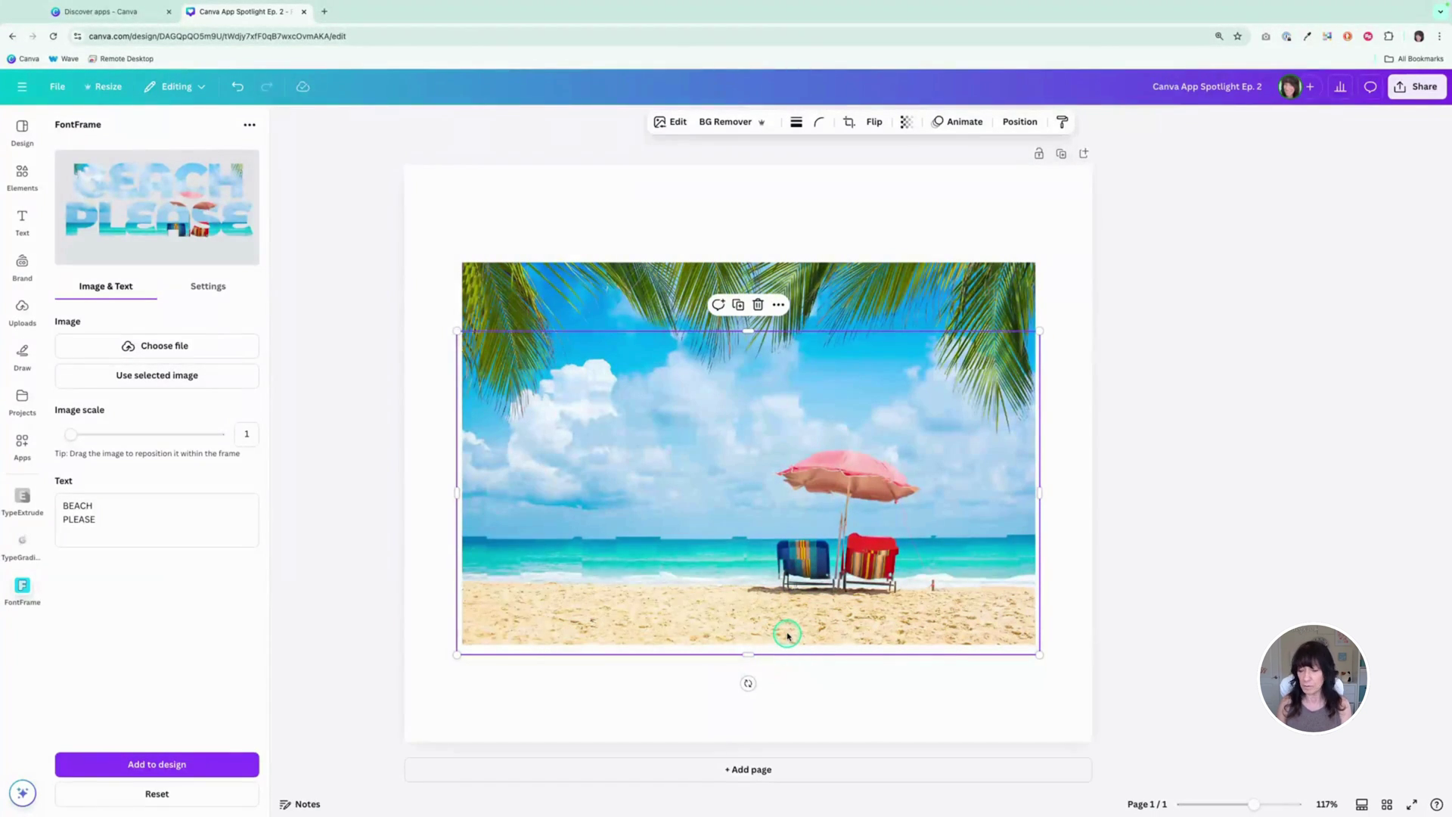
- Fine-tune the lower-left corner so the frame matches the photo's edges, about 785 × 436
scroll(787, 635, "up", 5)
scroll(787, 635, "left", 2)
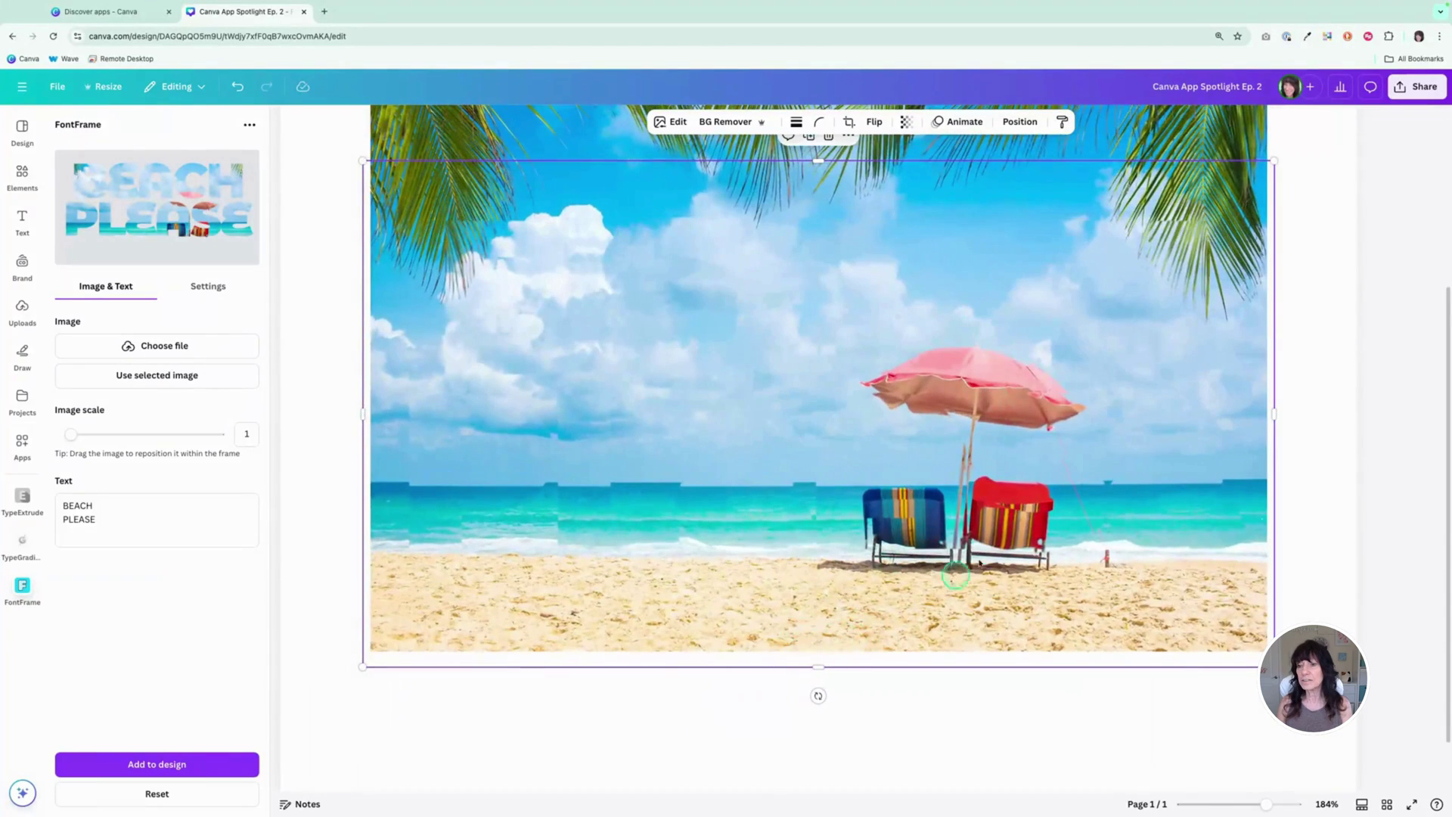
left_click_drag(363, 665, 376, 658)
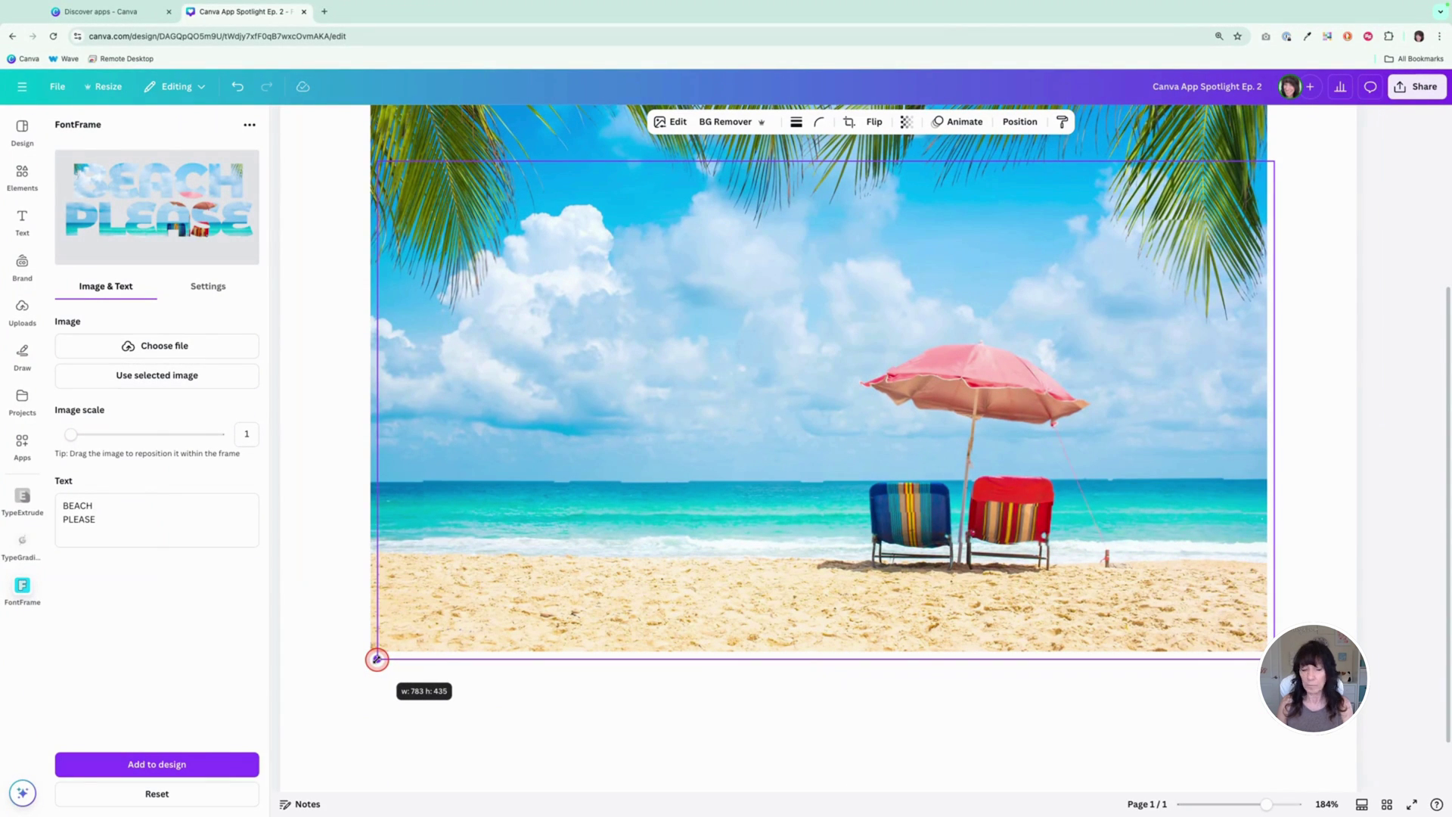
left_click_drag(377, 659, 374, 660)
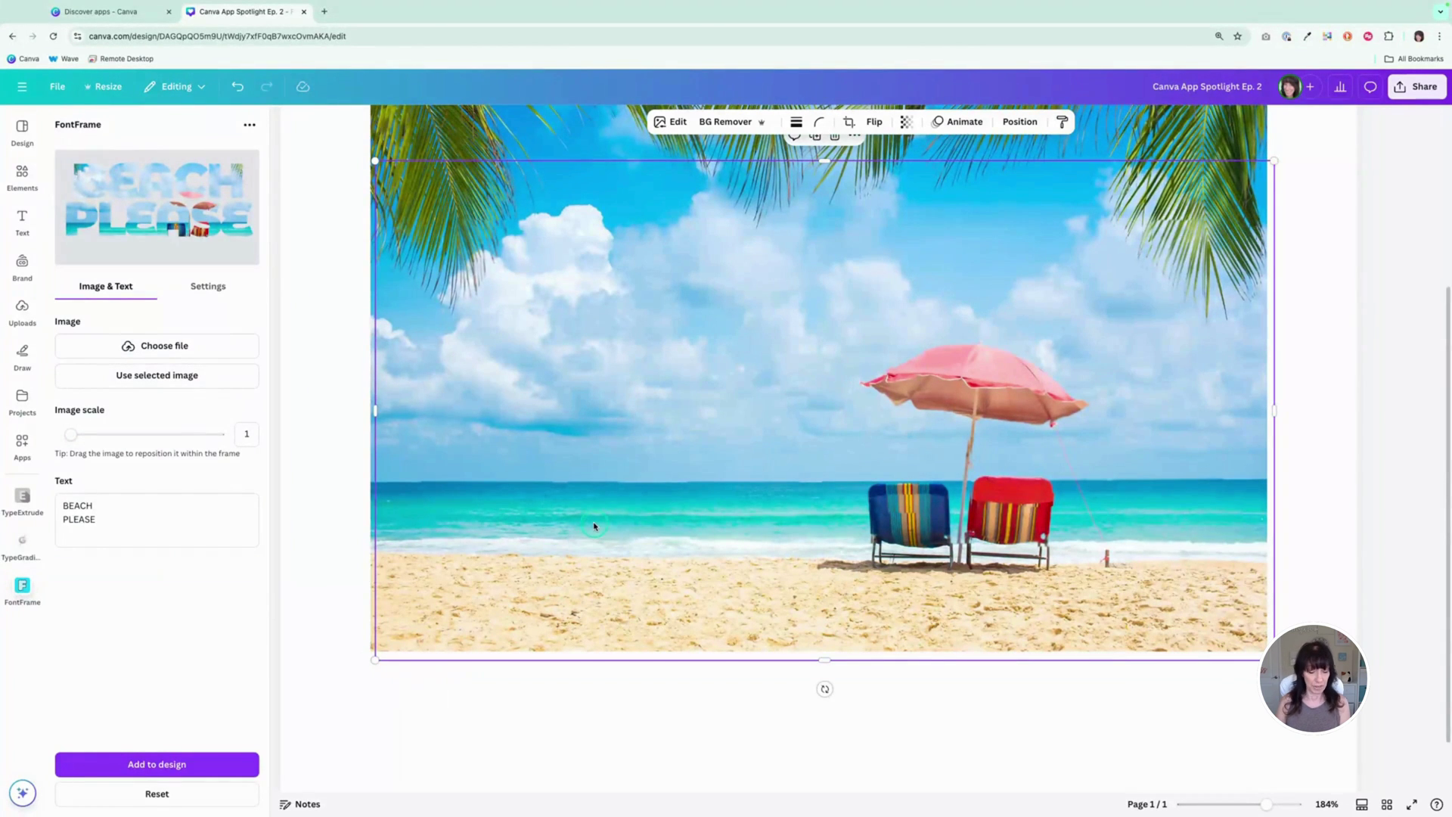
scroll(595, 526, "down", 5)
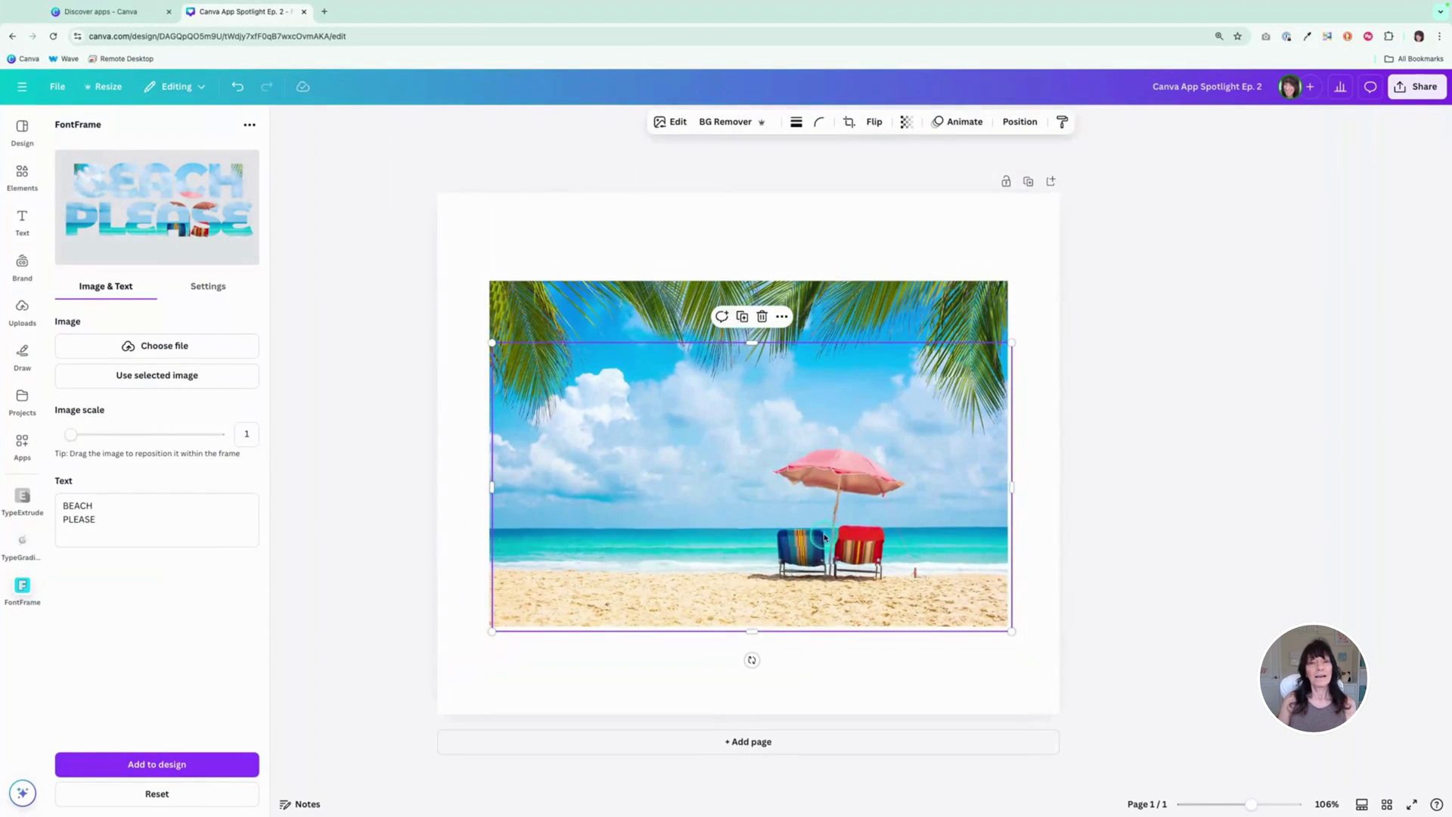
- Set the beach photo's brightness to -63 under Edit > Adjust, then reselect the lettering frame
left_click(597, 305)
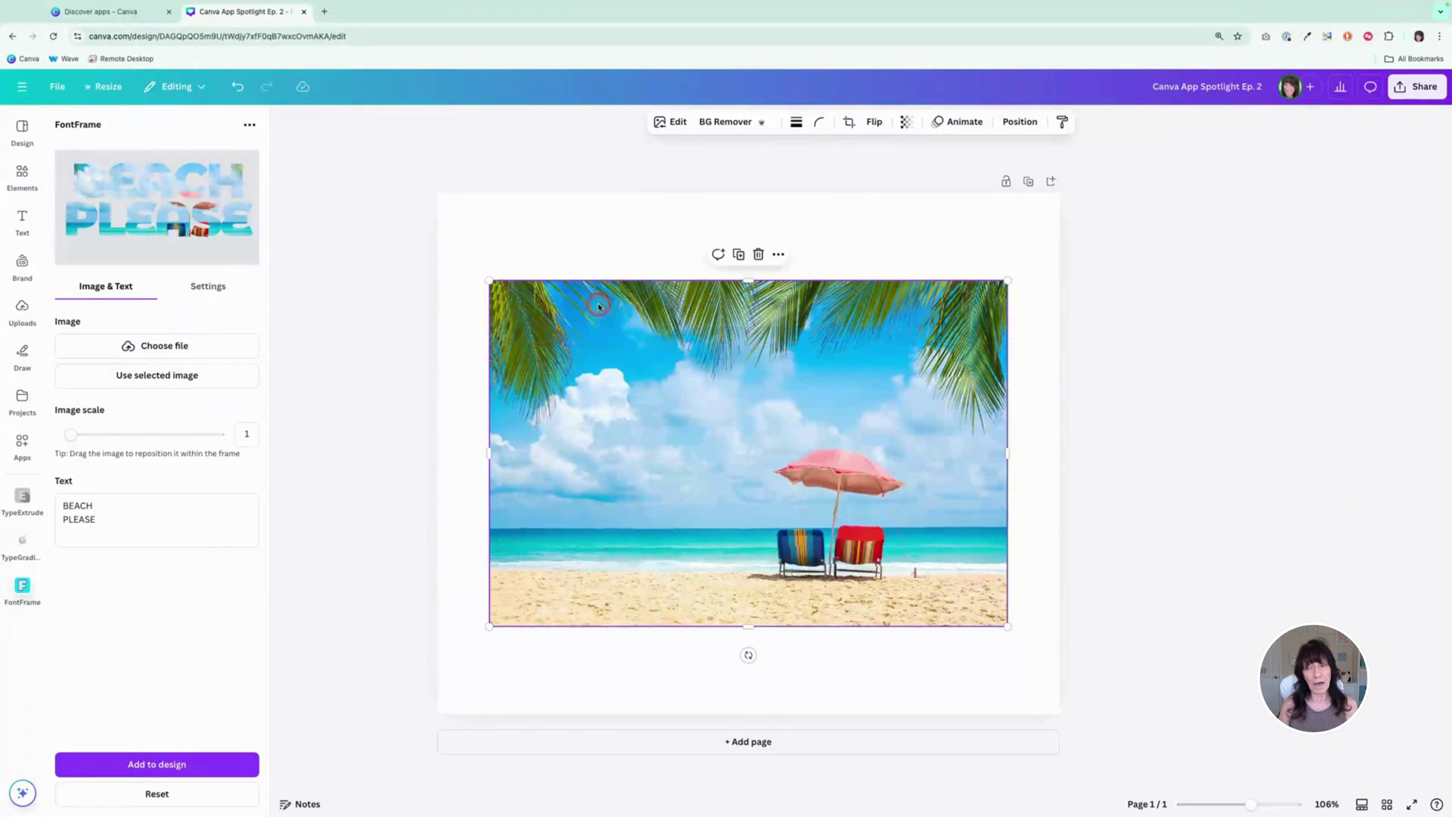
left_click(678, 122)
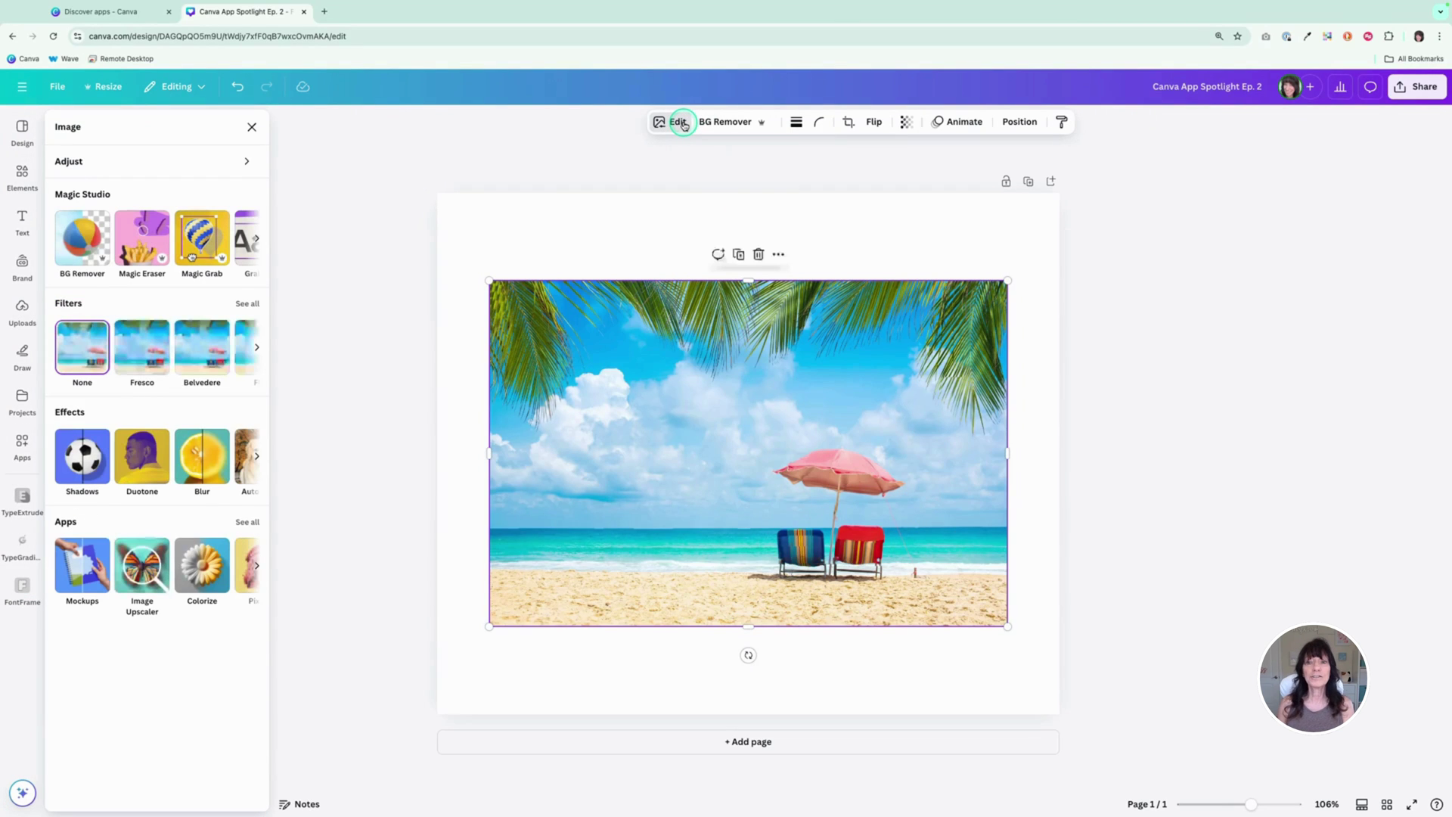
left_click(245, 161)
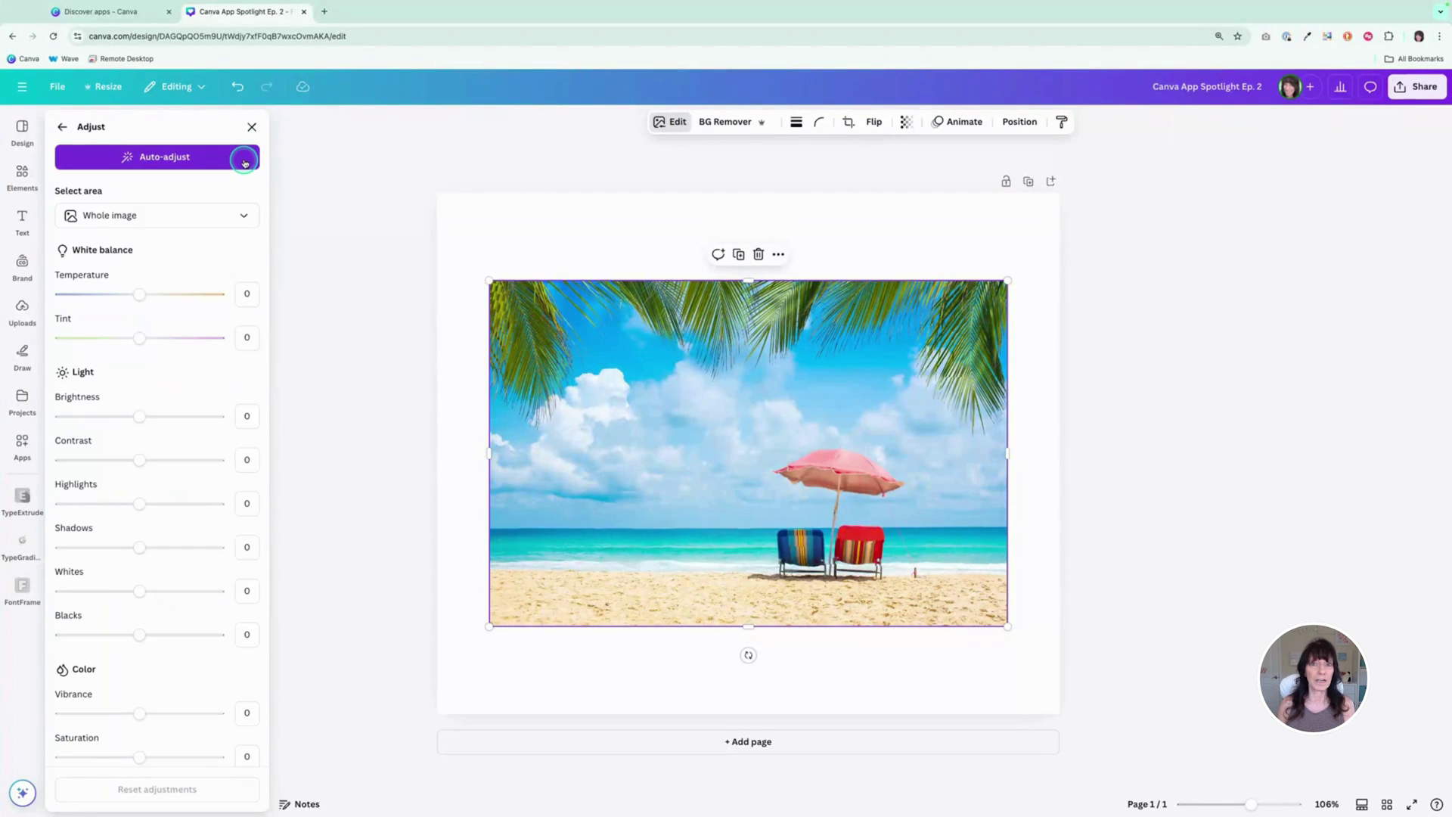
left_click(141, 415)
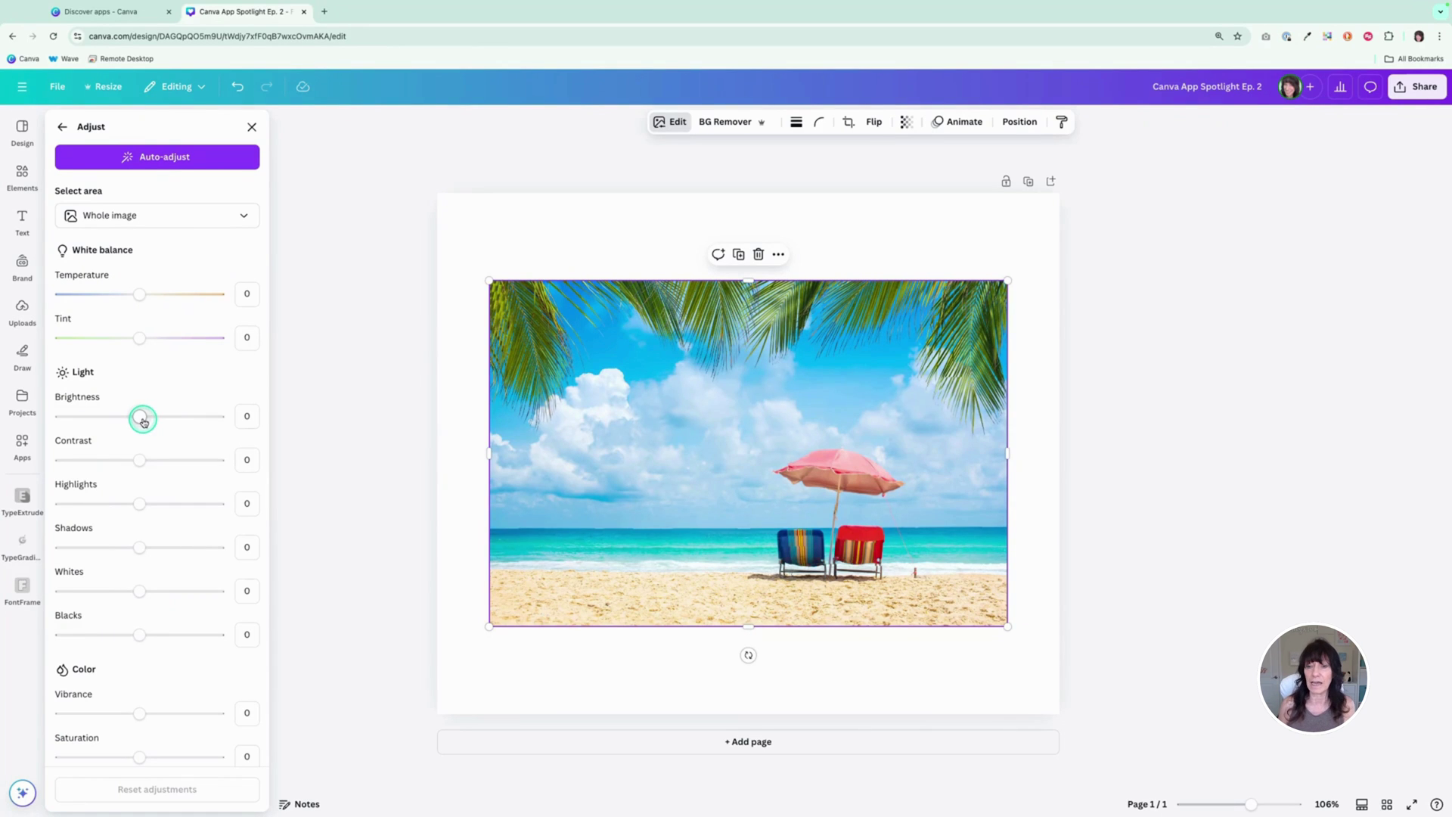
left_click_drag(144, 421, 89, 416)
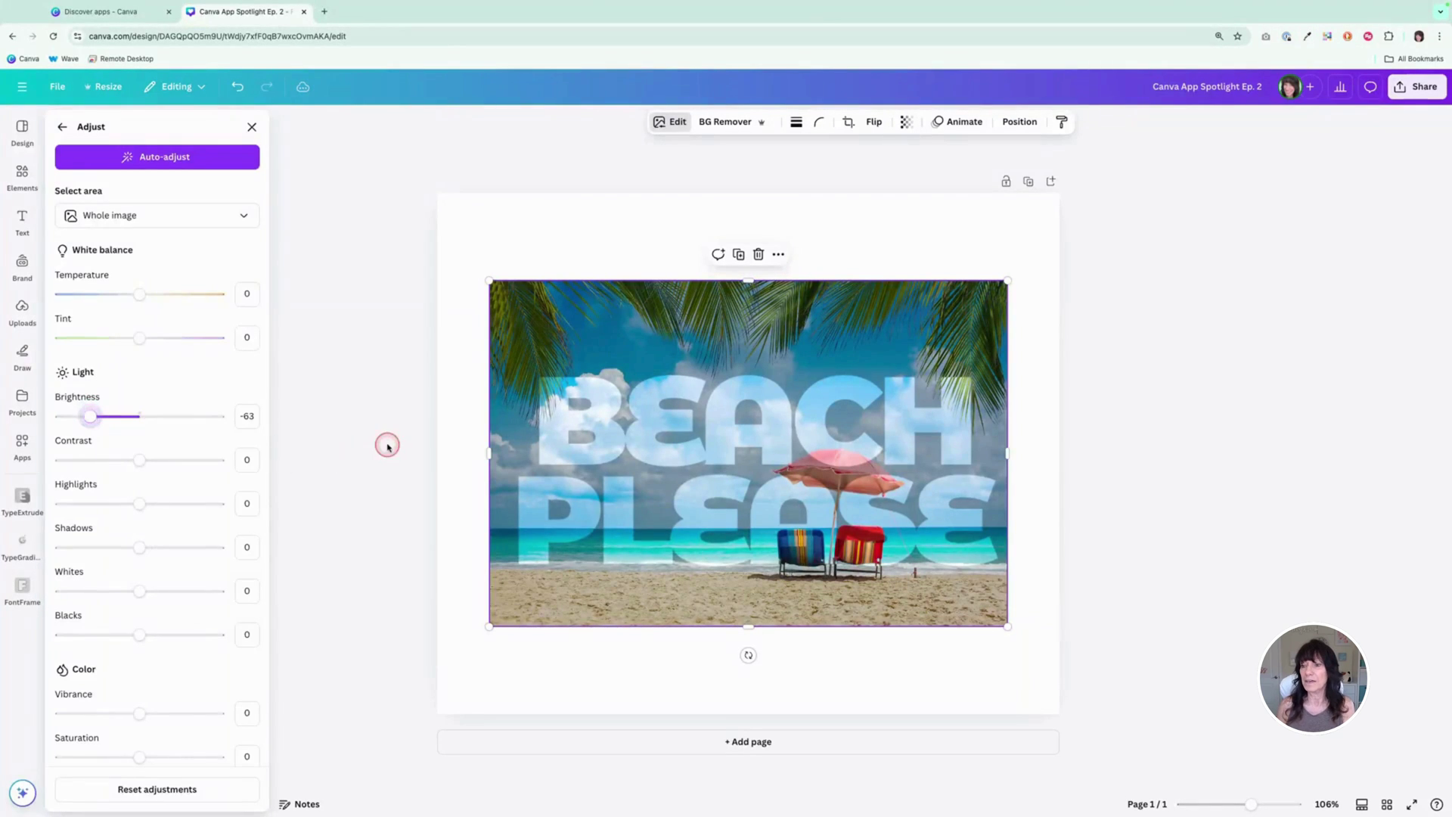
left_click(629, 440)
left_click(632, 439)
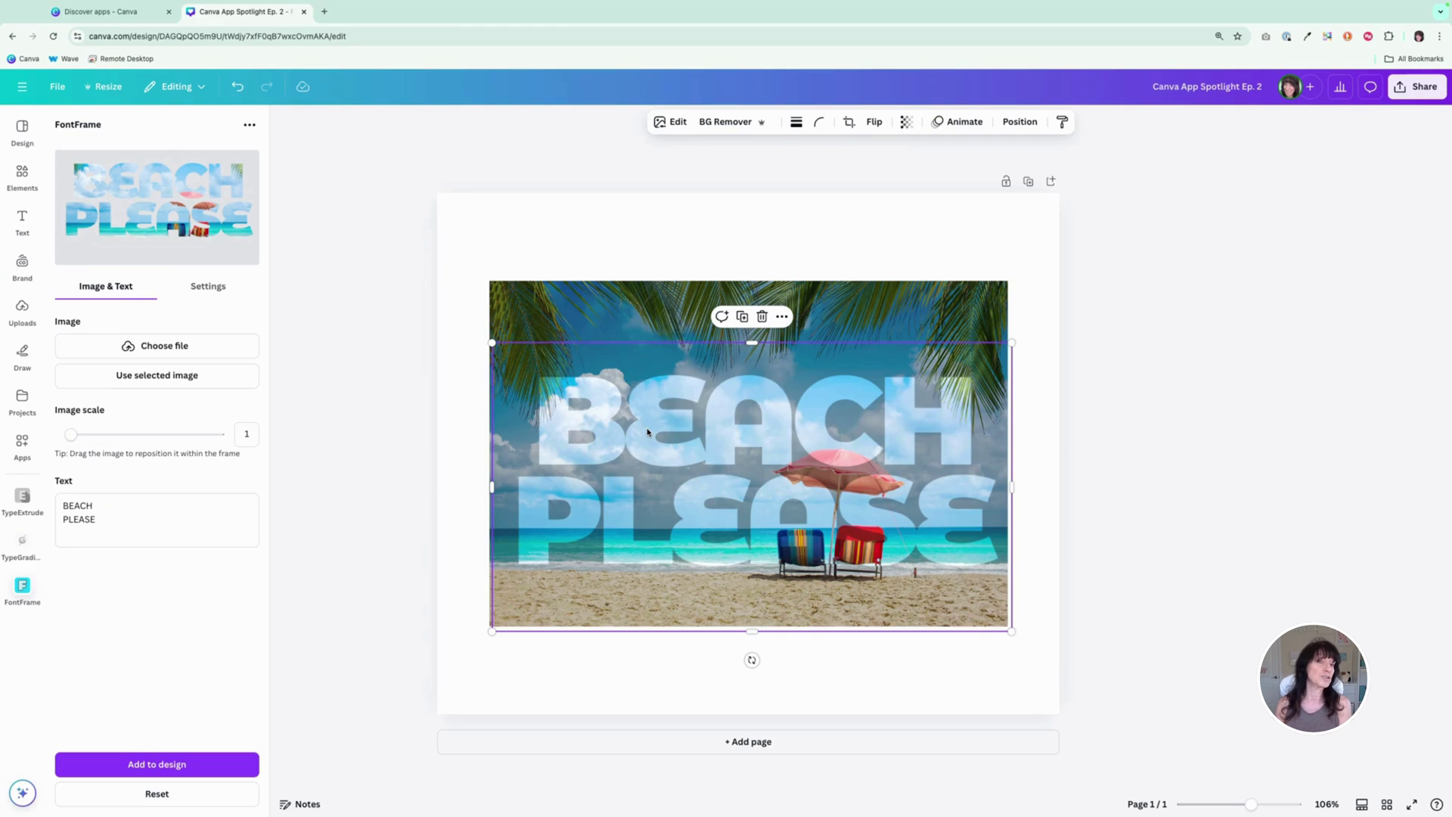
left_click(430, 294)
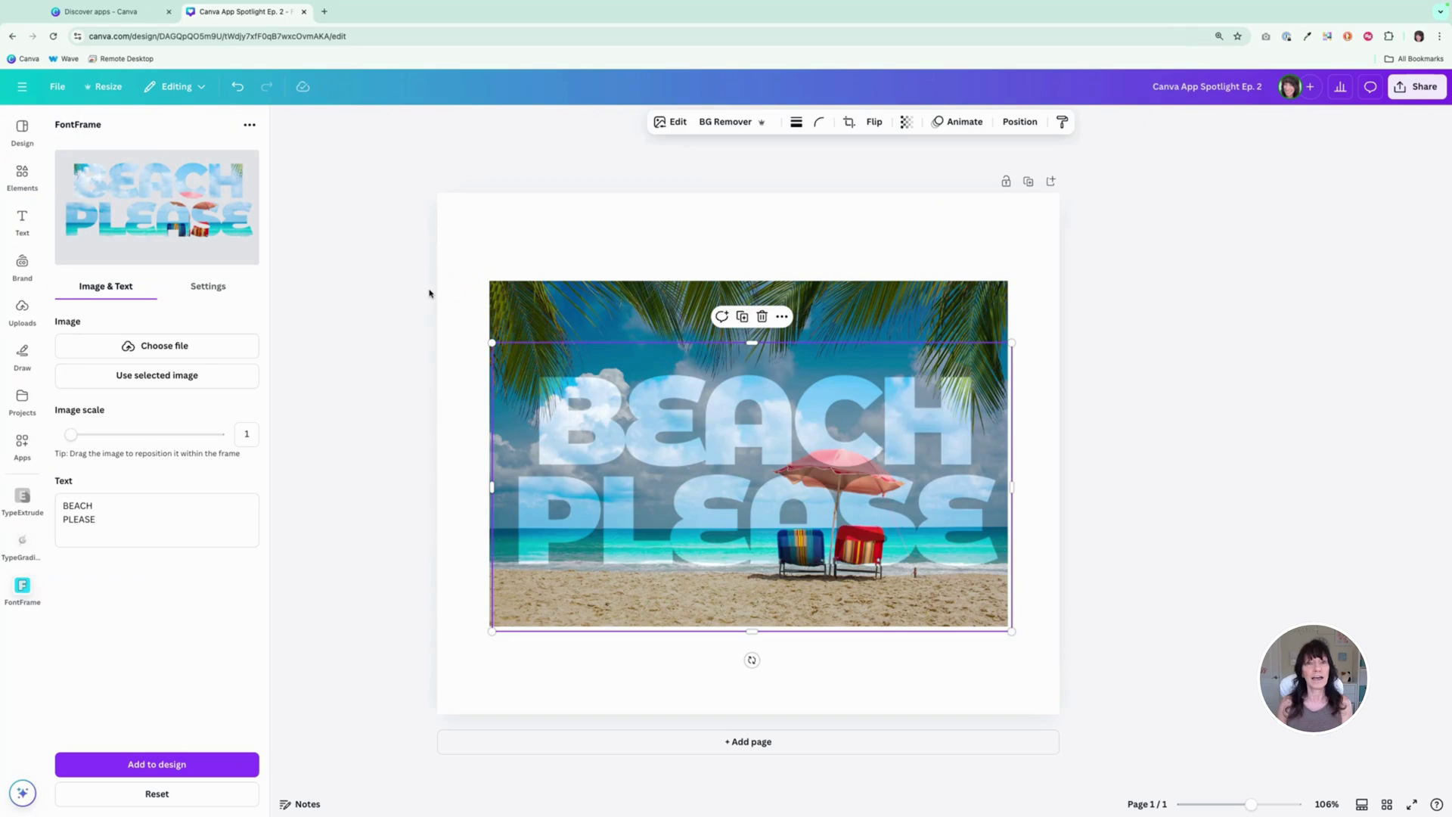
left_click(428, 291)
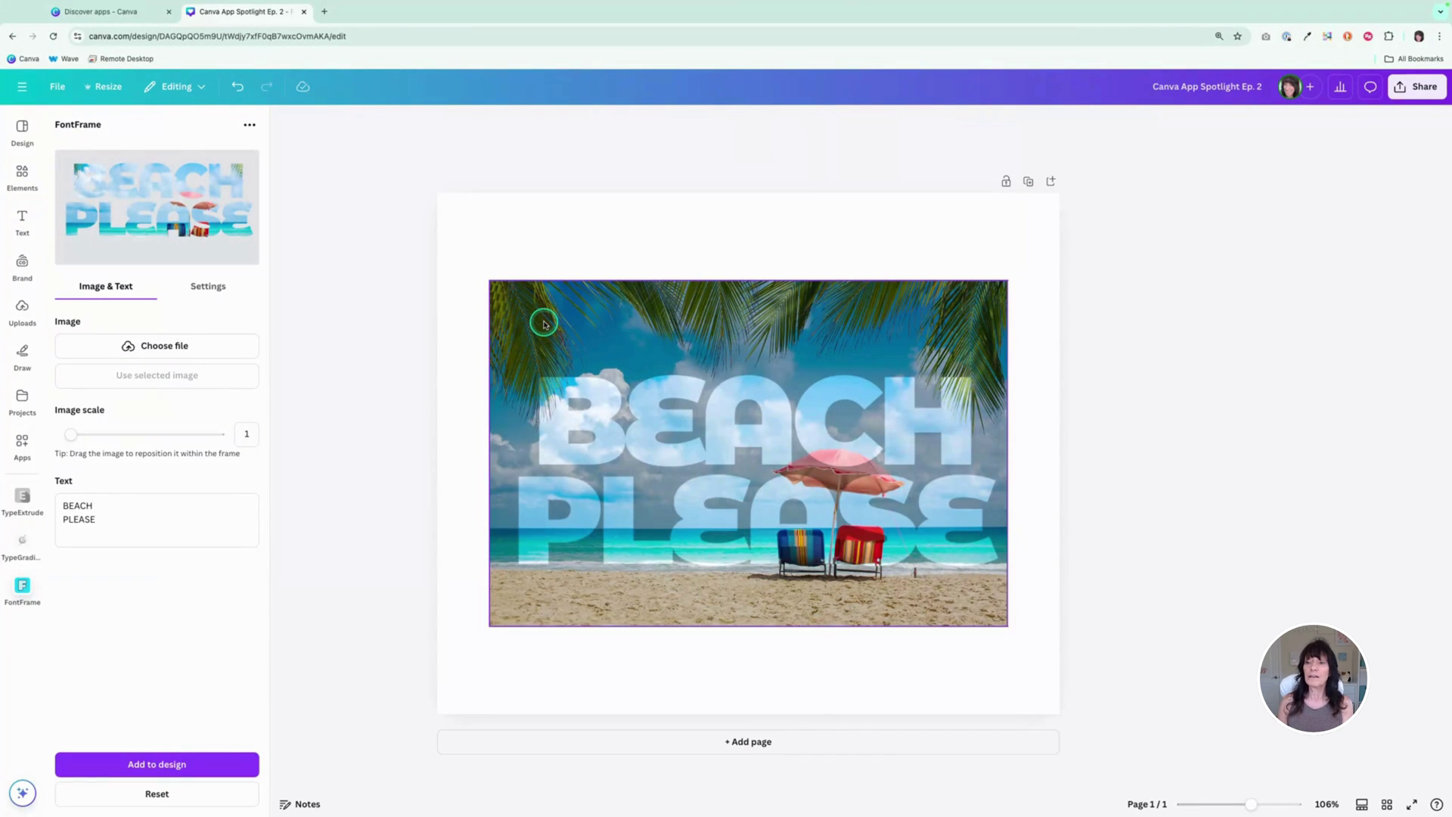
left_click(617, 426)
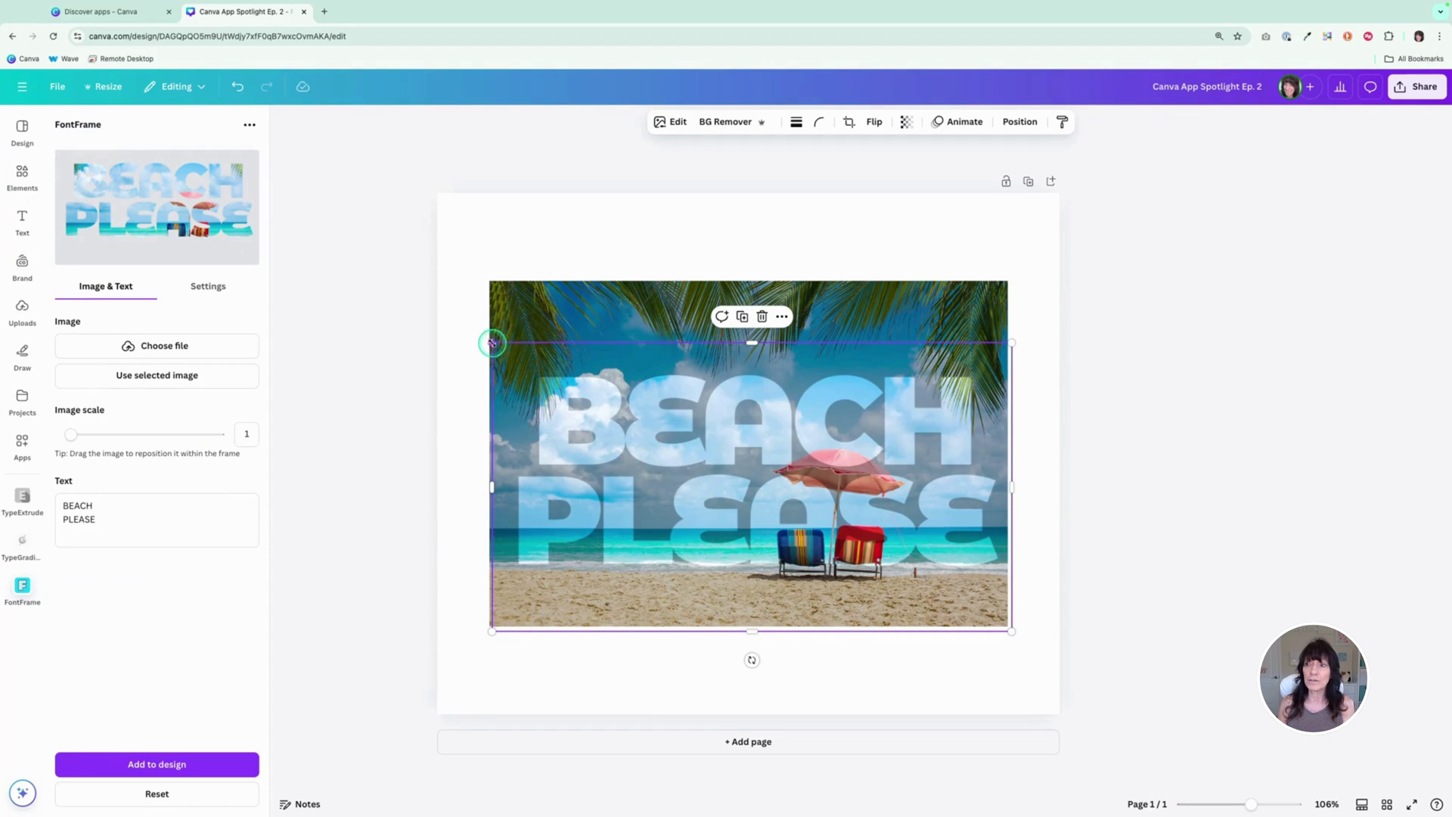
left_click(577, 284)
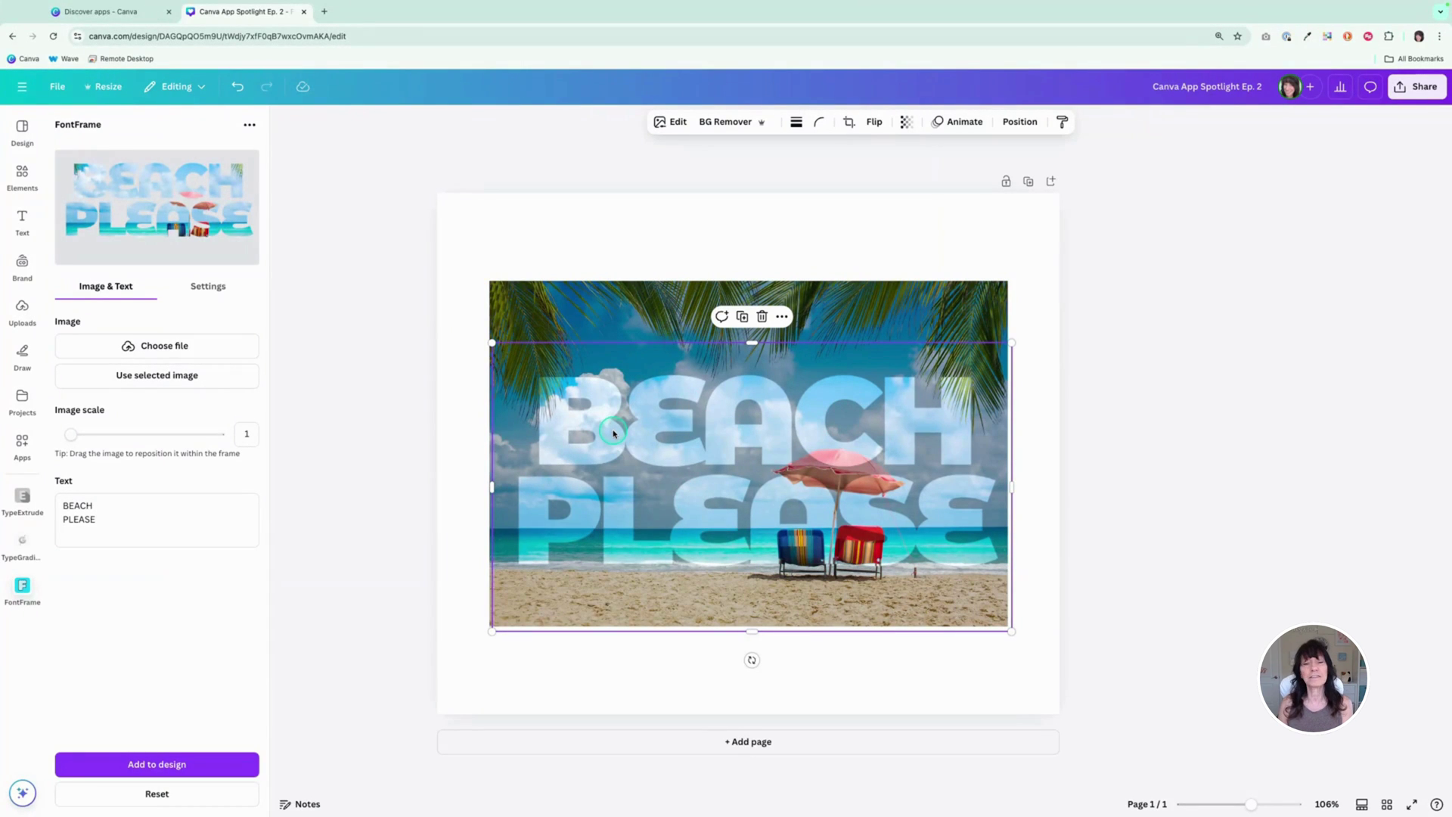
- Raise the BEACH PLEASE lettering's brightness to 36 and deselect to preview the design
left_click(666, 122)
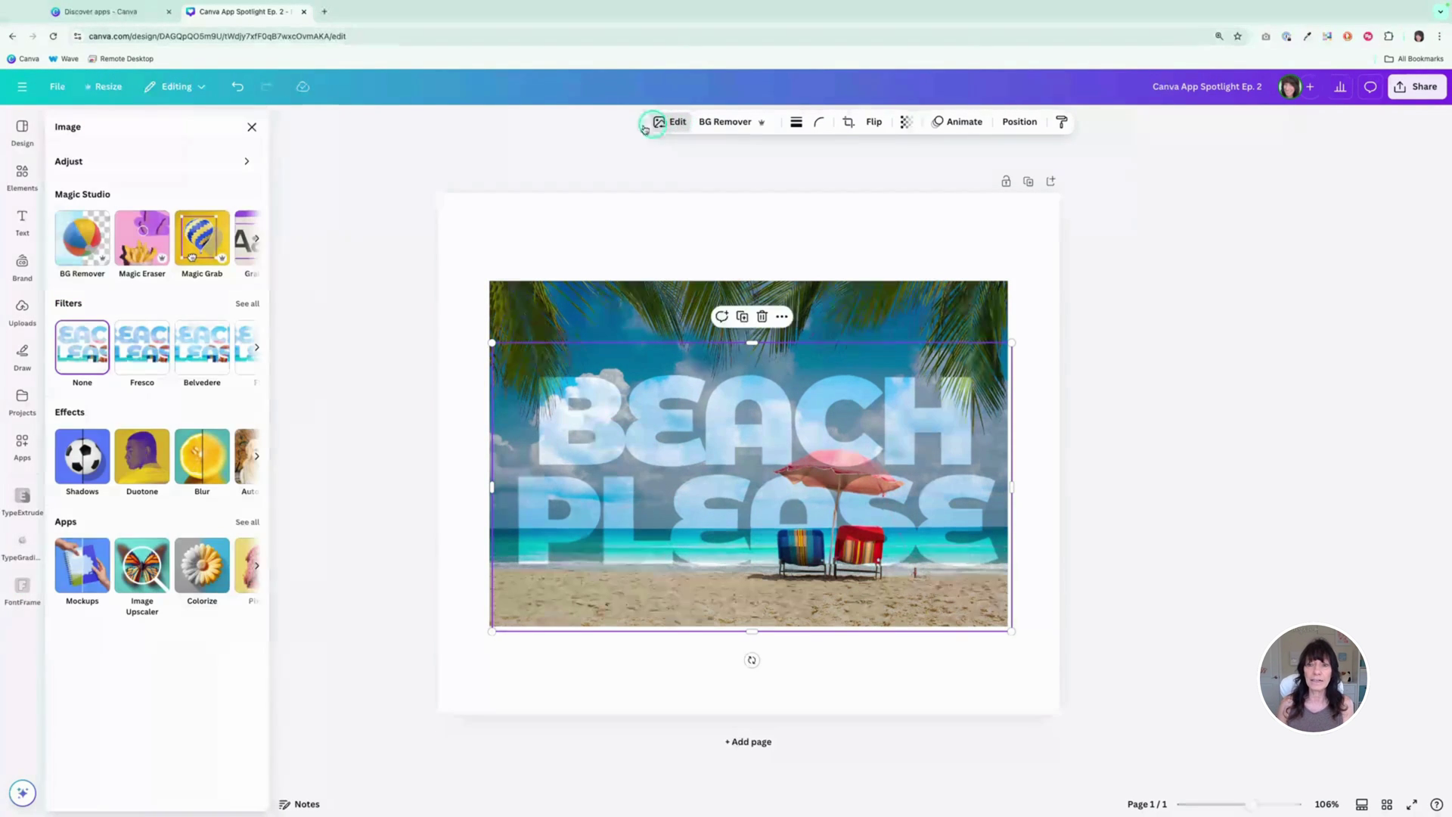
left_click(140, 160)
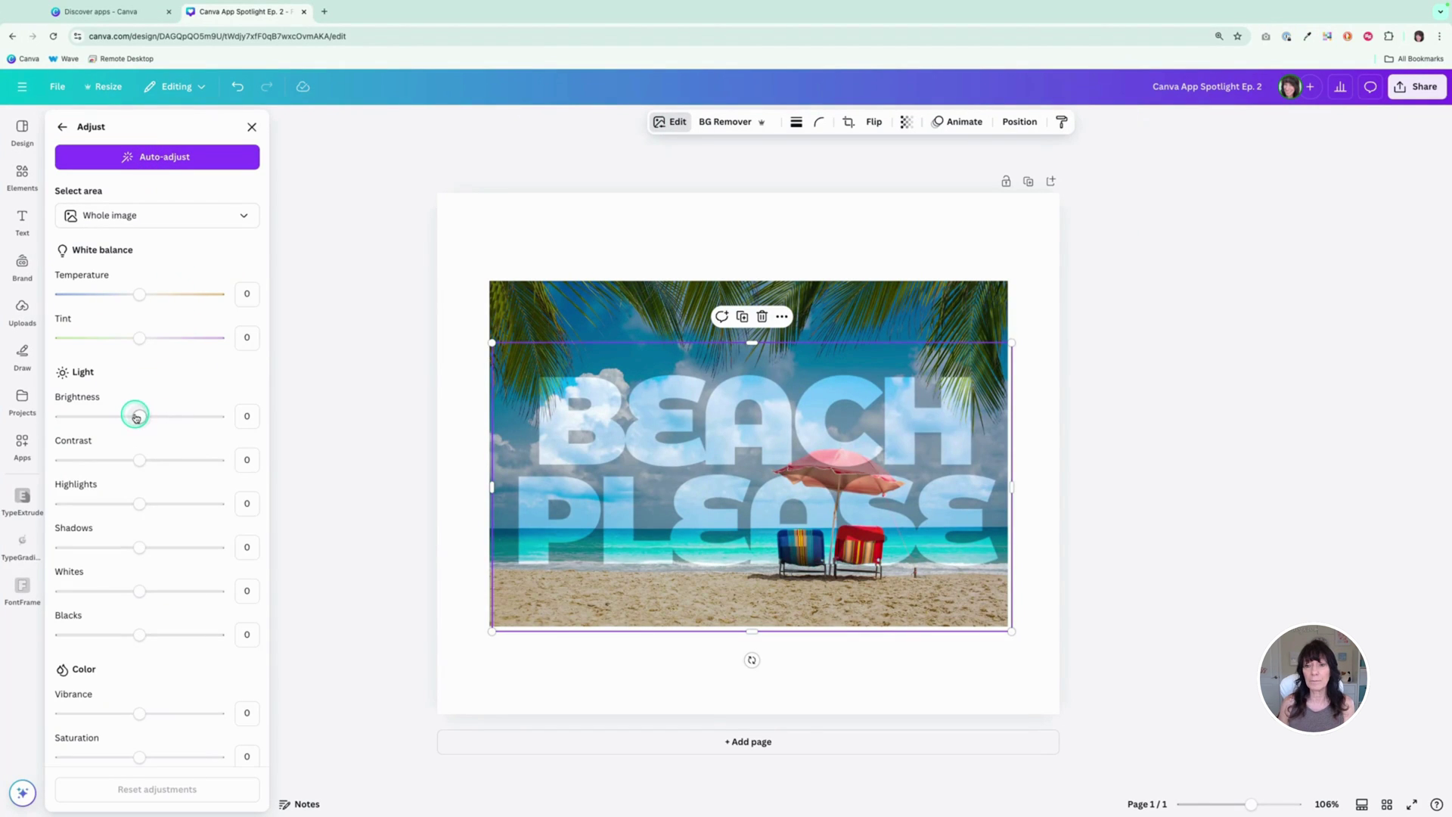
left_click_drag(138, 419, 170, 418)
left_click(424, 342)
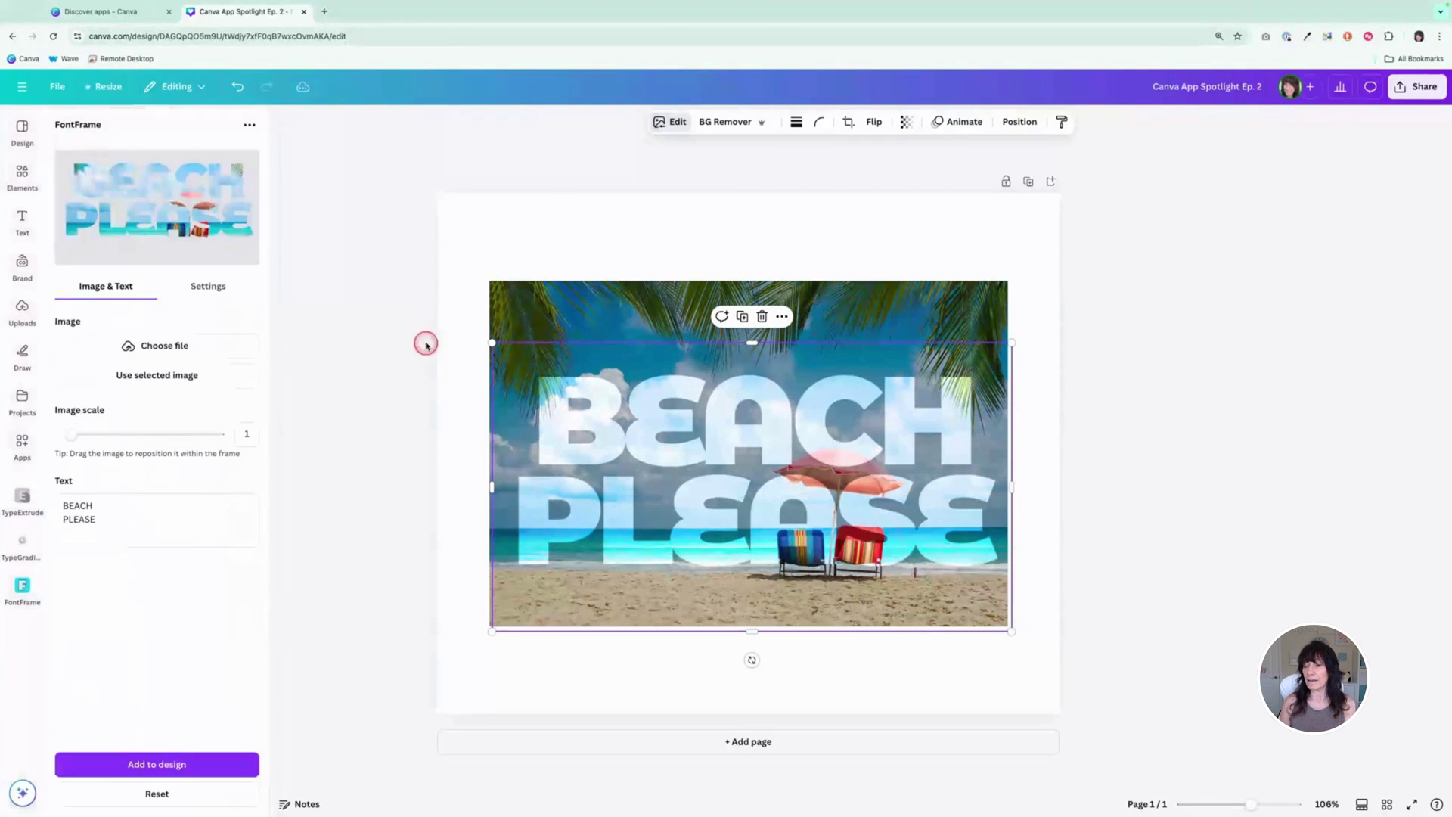